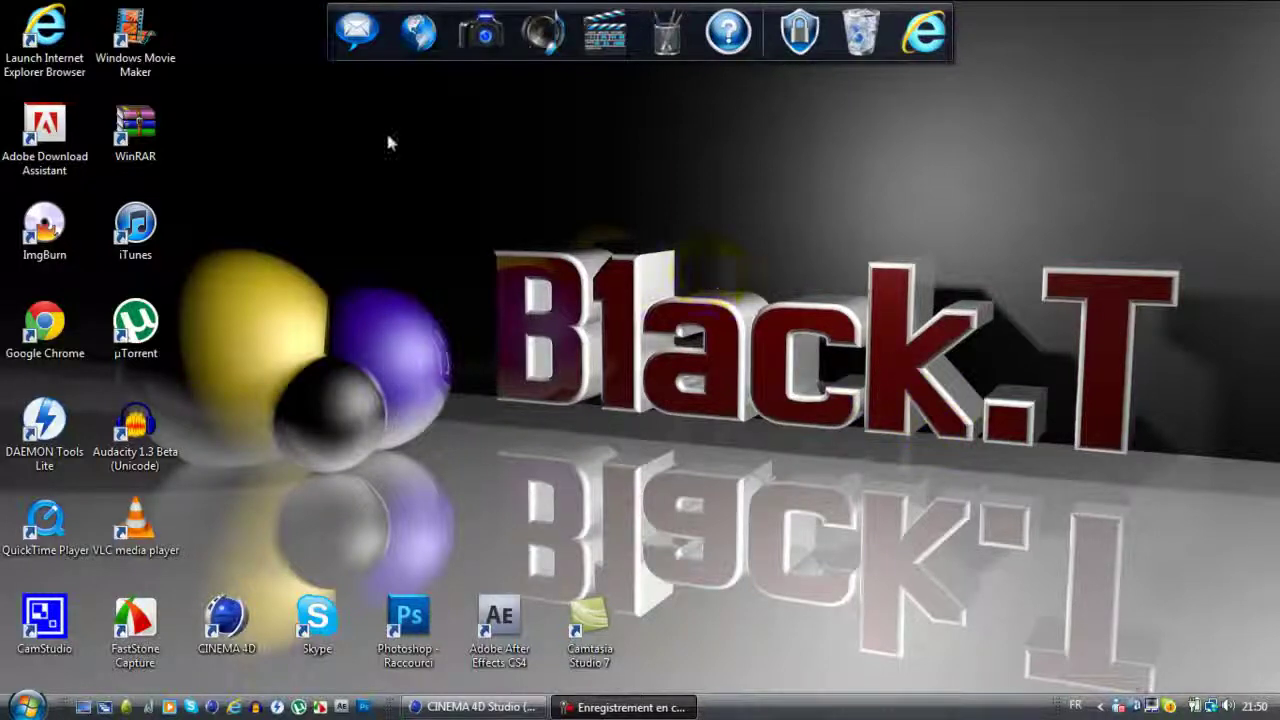
Switch to the CINEMA 4D Studio window with the empty project
{"action": "left_click_drag", "start_coordinate": [207, 132], "coordinate": [1201, 498]}
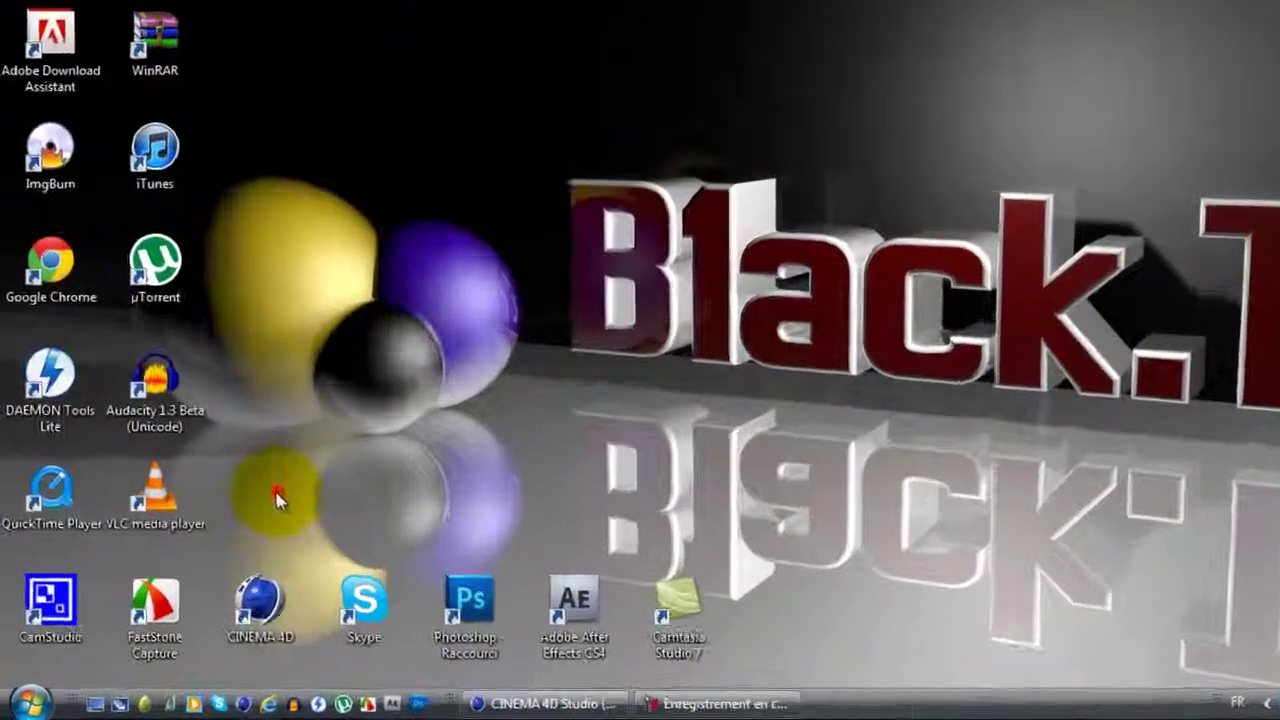
{"action": "left_click_drag", "start_coordinate": [241, 522], "coordinate": [213, 683]}
{"action": "left_click_drag", "start_coordinate": [481, 622], "coordinate": [474, 652]}
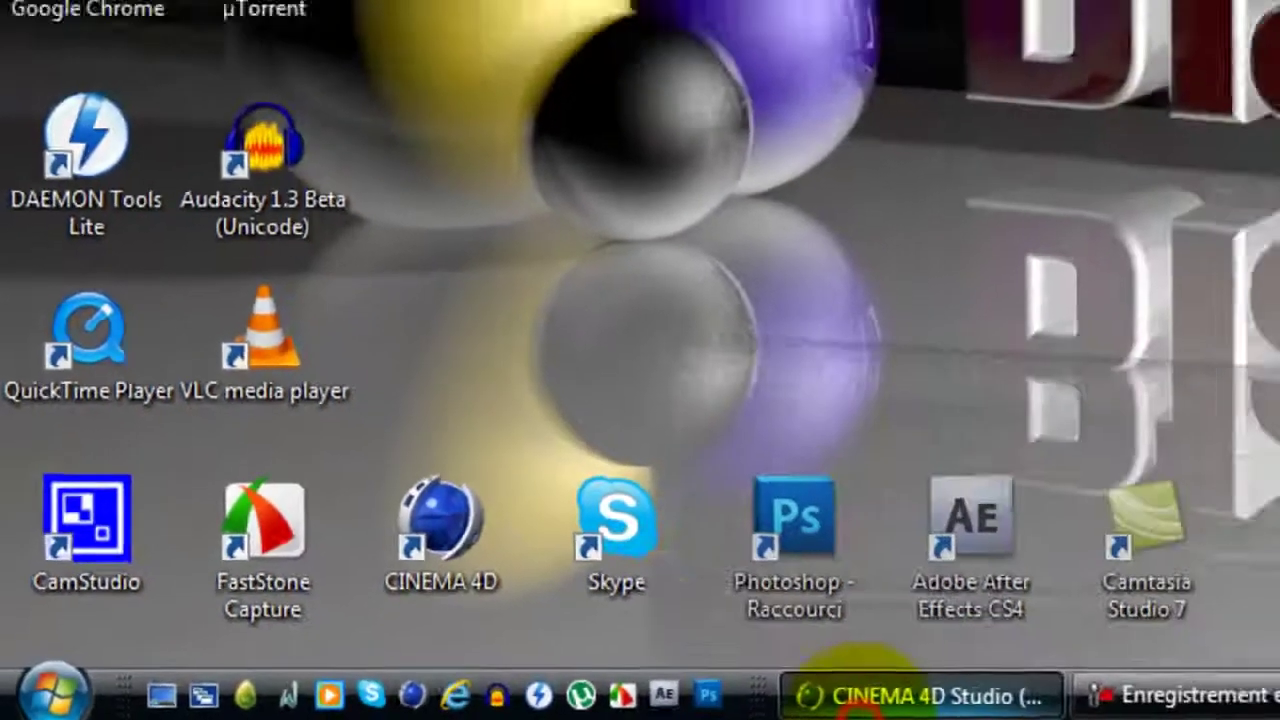
{"action": "left_click", "coordinate": [1055, 685]}
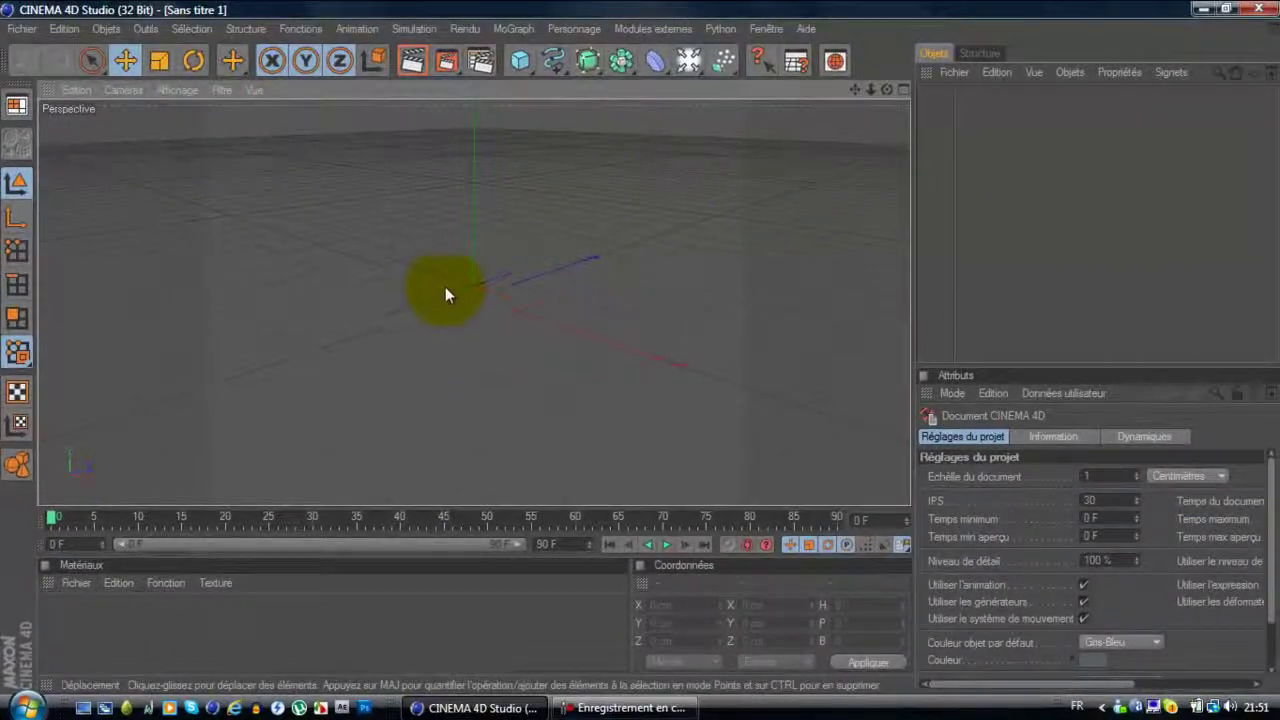
{"action": "mouse_move", "coordinate": [500, 3]}
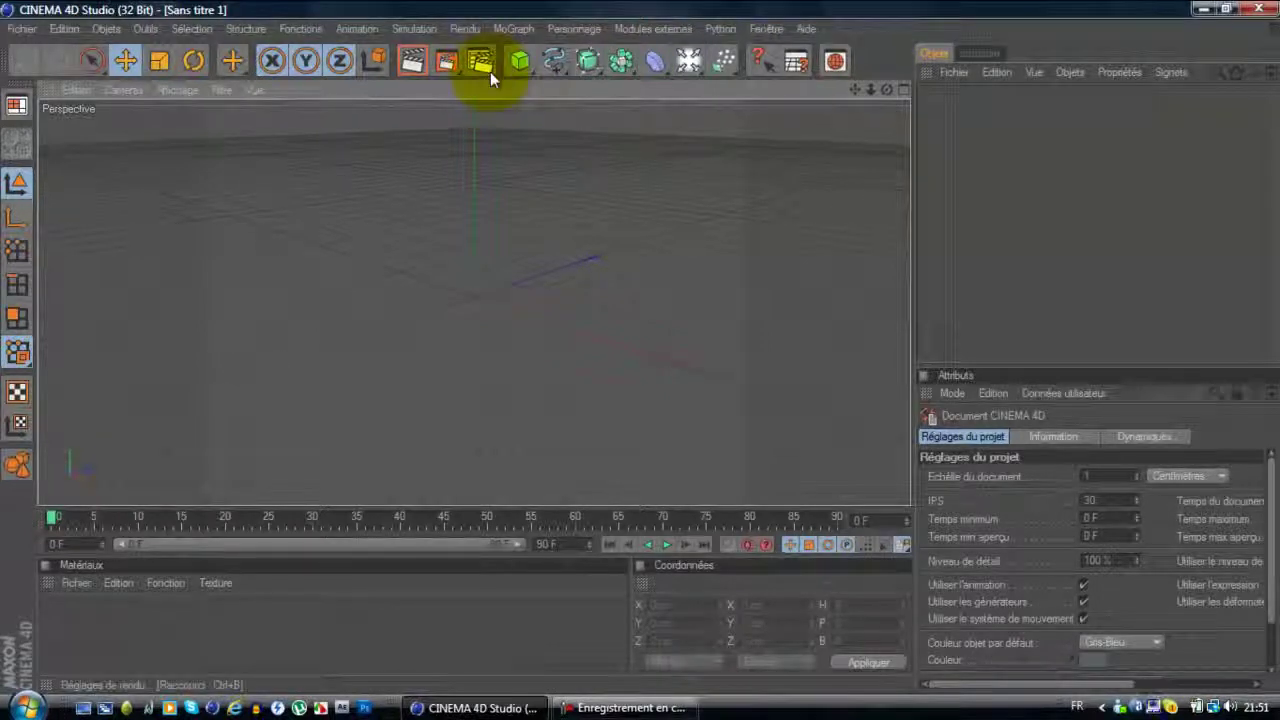
{"action": "left_click", "coordinate": [481, 62]}
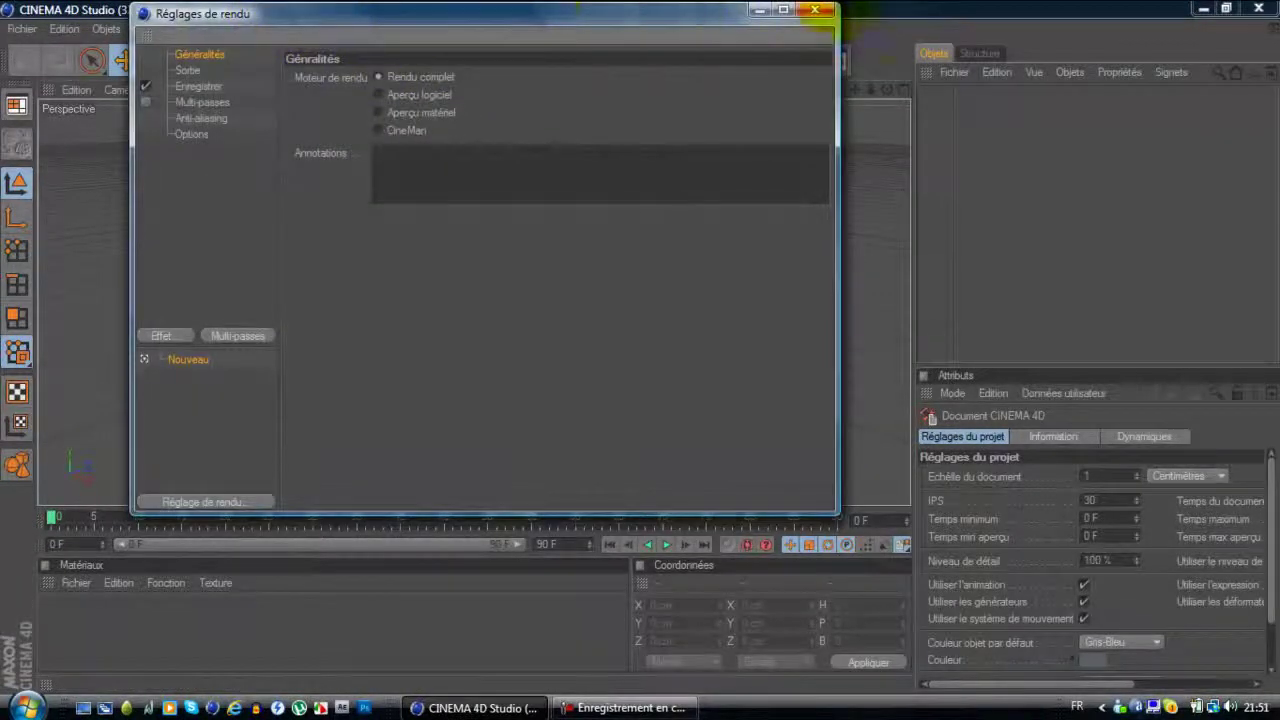
{"action": "mouse_move", "coordinate": [829, 12]}
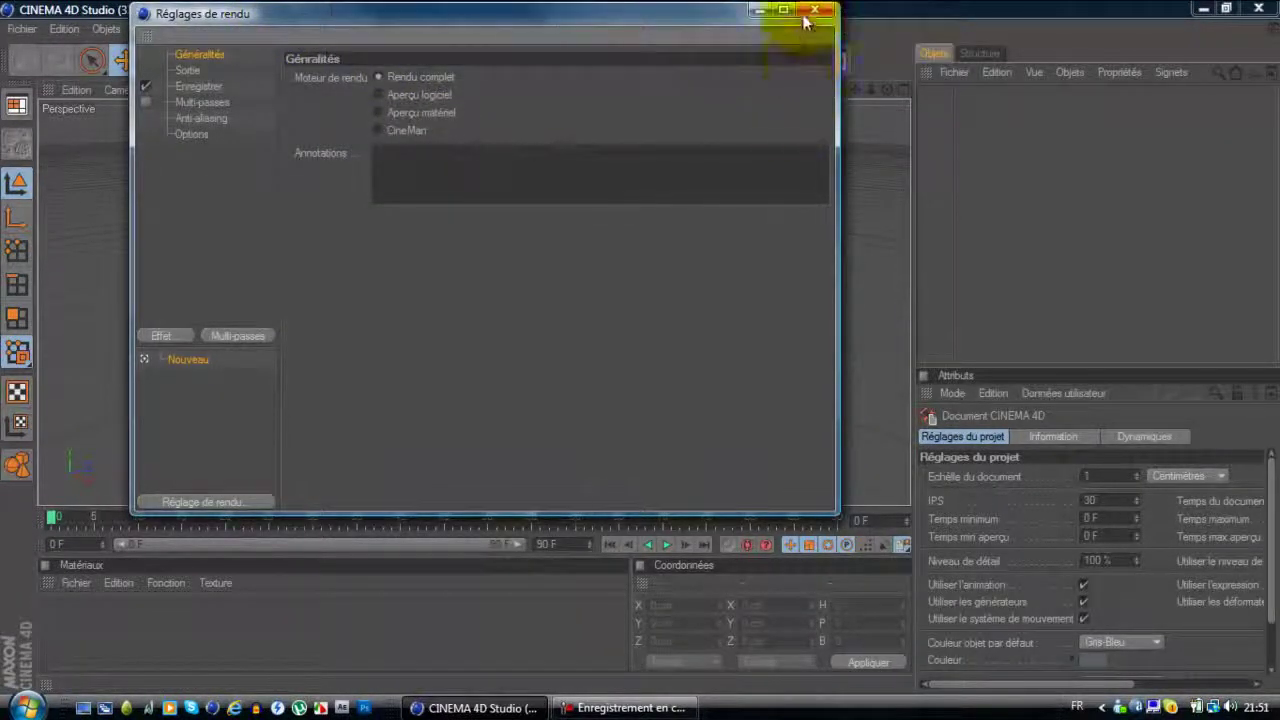
{"action": "left_click", "coordinate": [802, 15]}
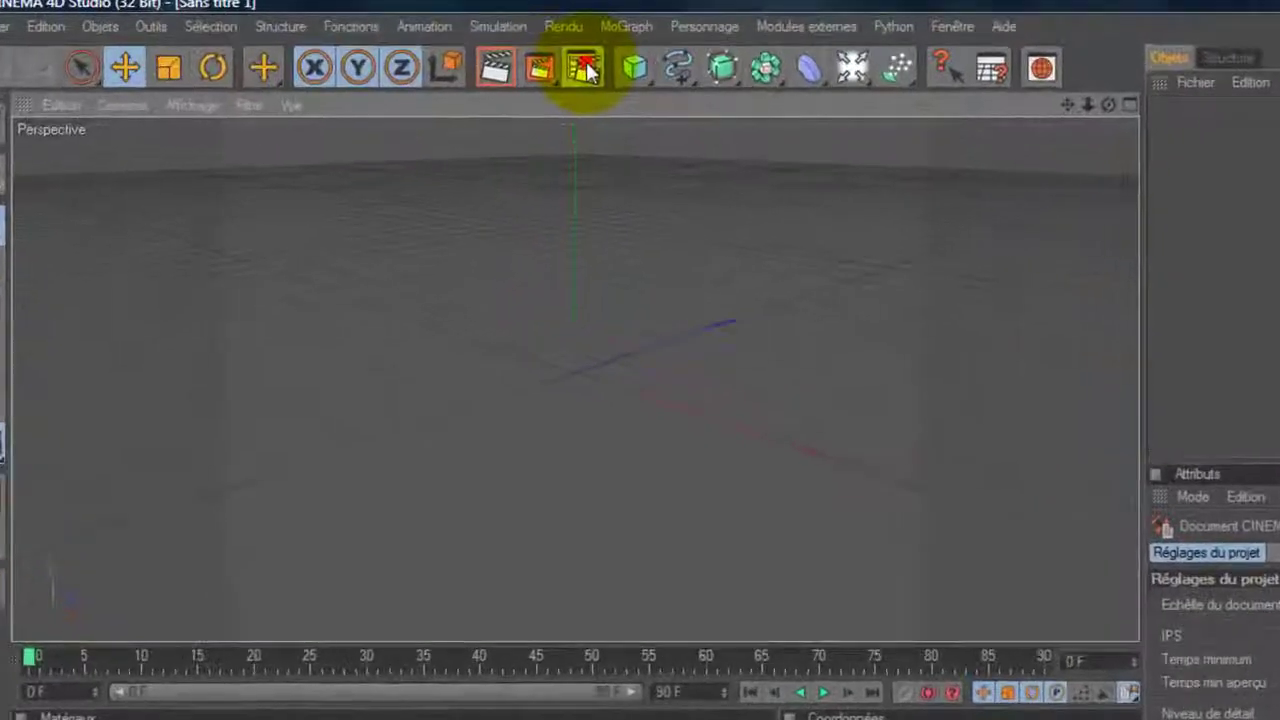
Set the render output size to the 1920 x 1200 screen preset in the render settings
{"action": "left_click", "coordinate": [585, 68]}
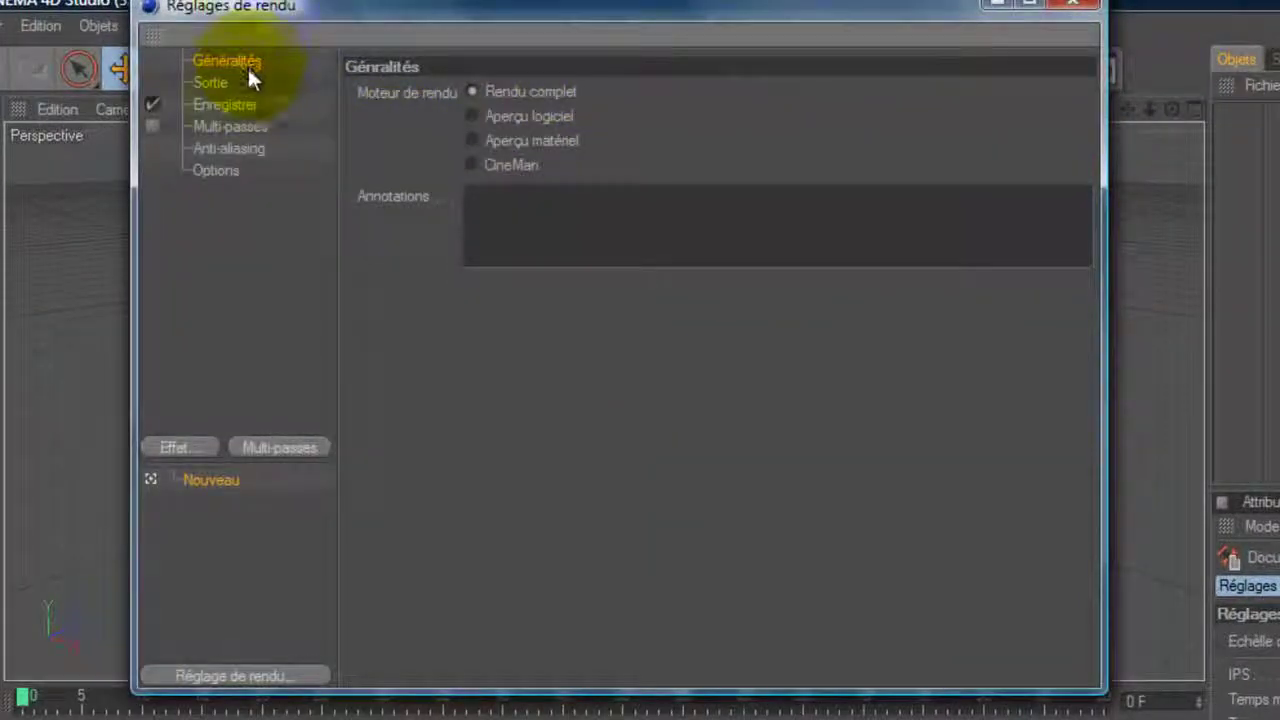
{"action": "left_click", "coordinate": [211, 84]}
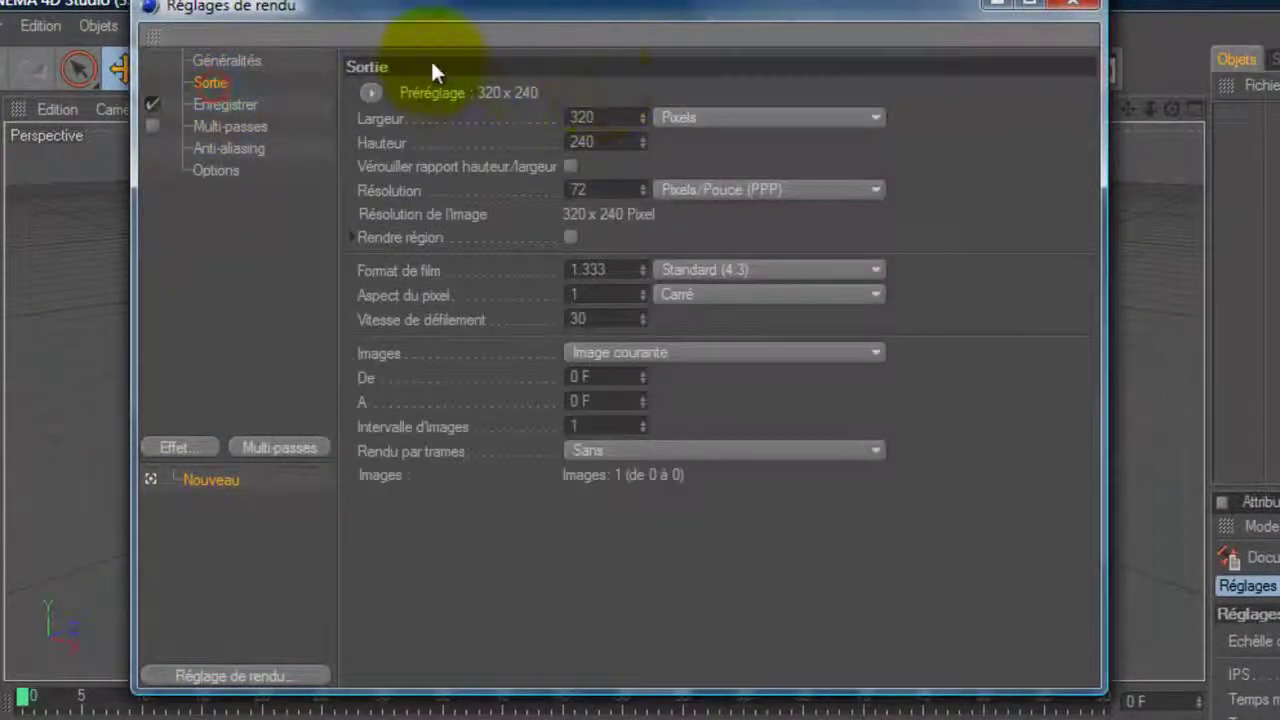
{"action": "left_click", "coordinate": [368, 95]}
{"action": "mouse_move", "coordinate": [385, 120]}
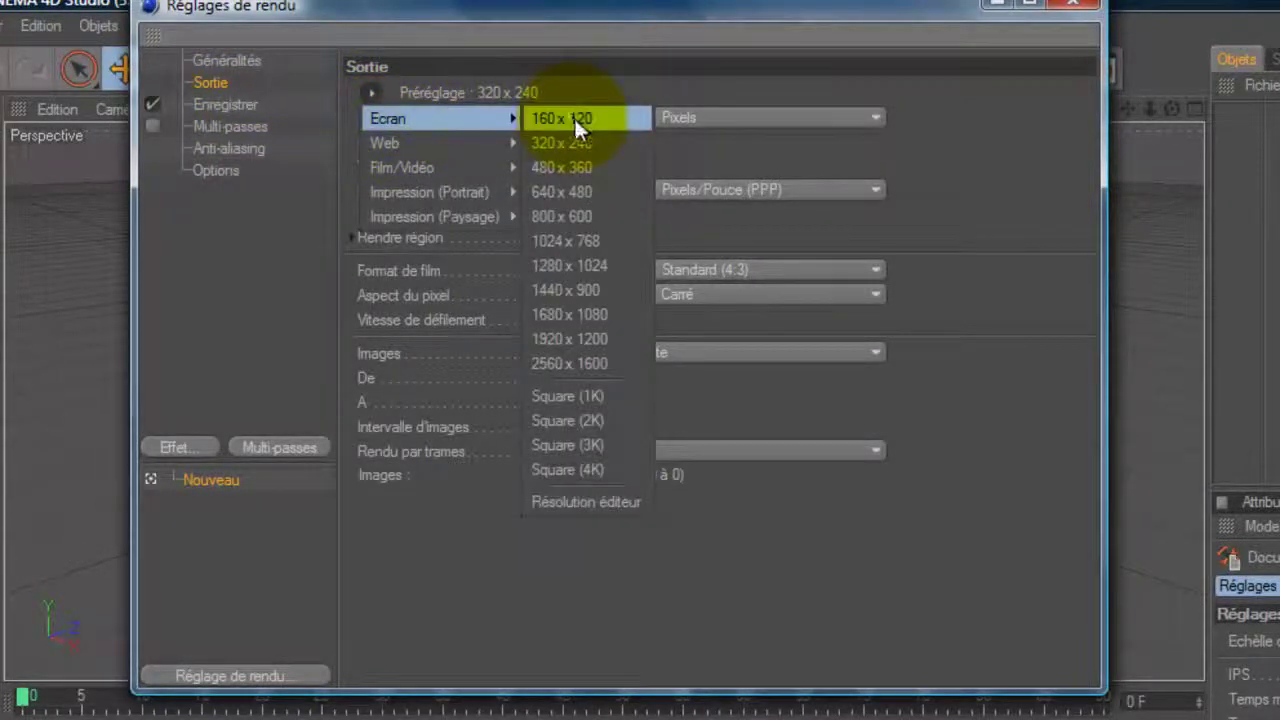
{"action": "left_click", "coordinate": [595, 340]}
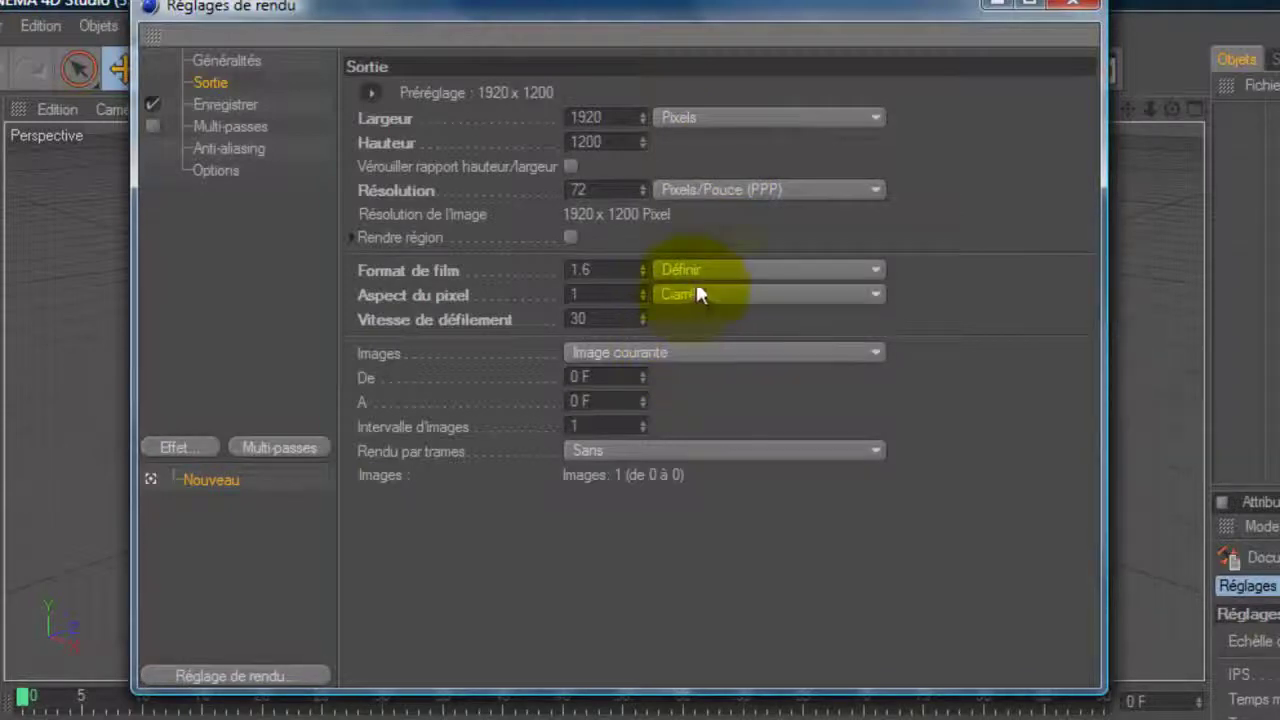
Set the render's save format to JPEG and leave the save path unset
{"action": "left_click", "coordinate": [225, 104]}
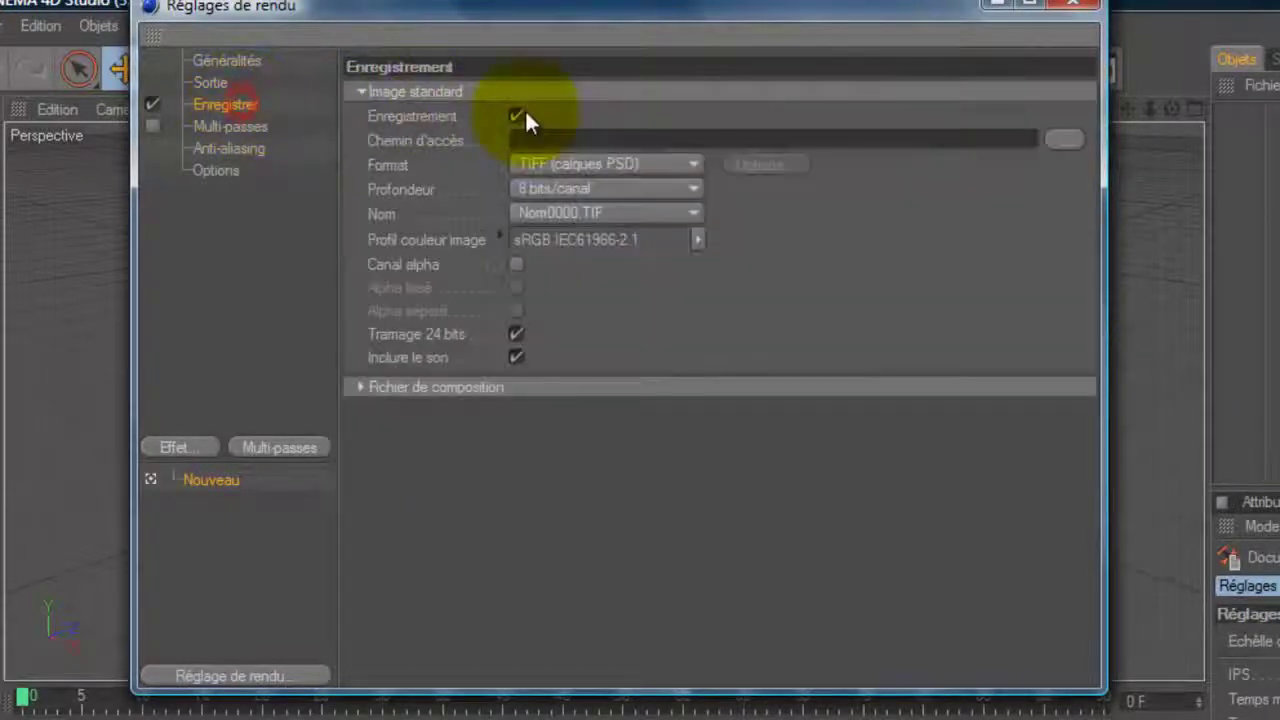
{"action": "left_click", "coordinate": [667, 163]}
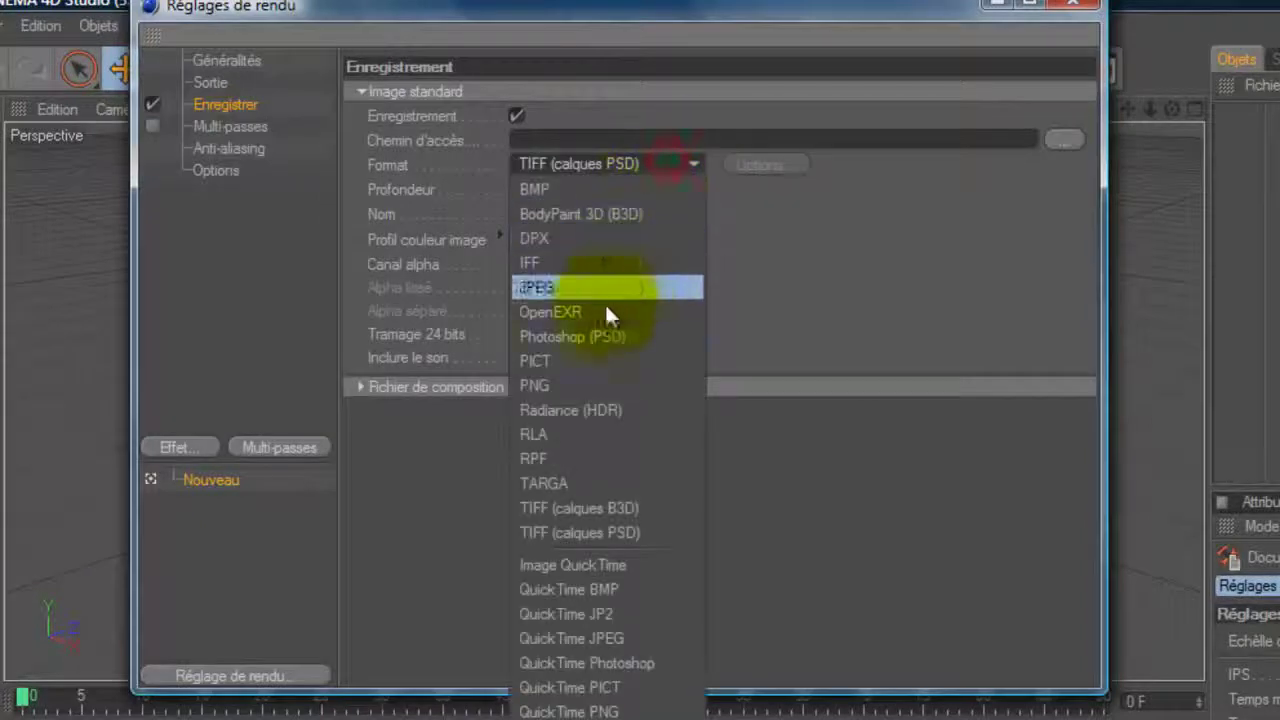
{"action": "left_click", "coordinate": [556, 286]}
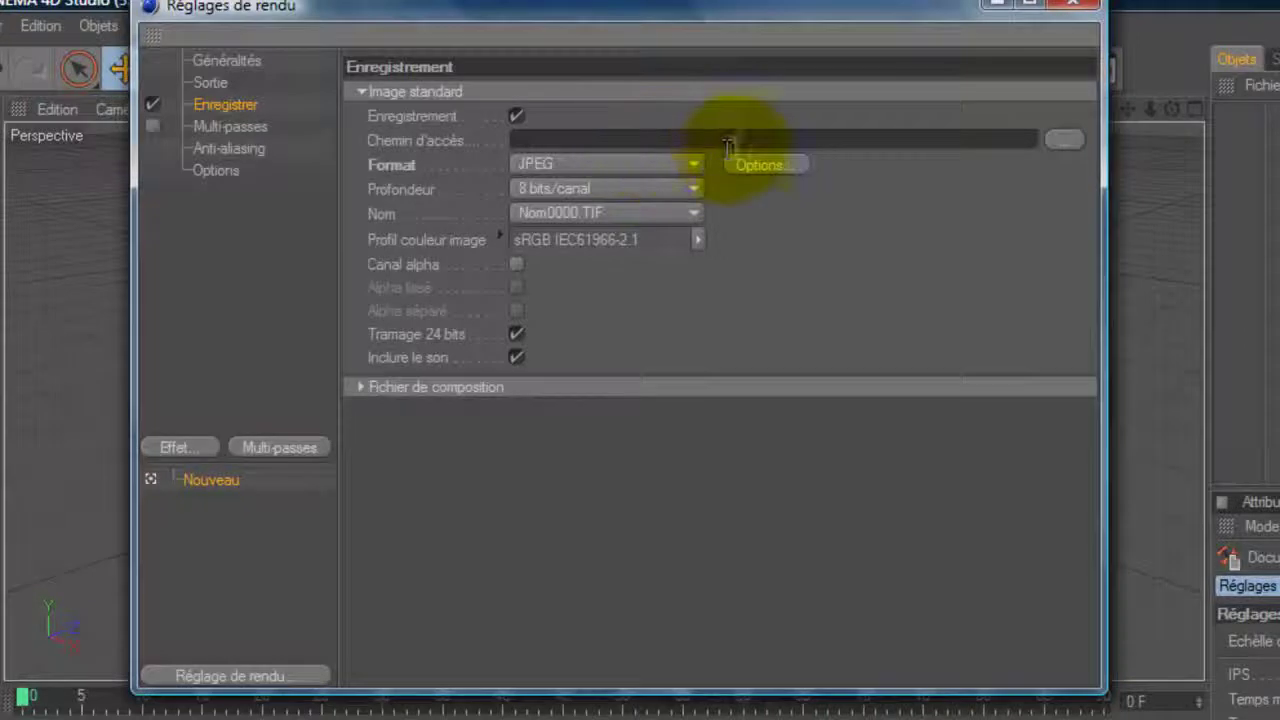
{"action": "left_click", "coordinate": [1062, 139]}
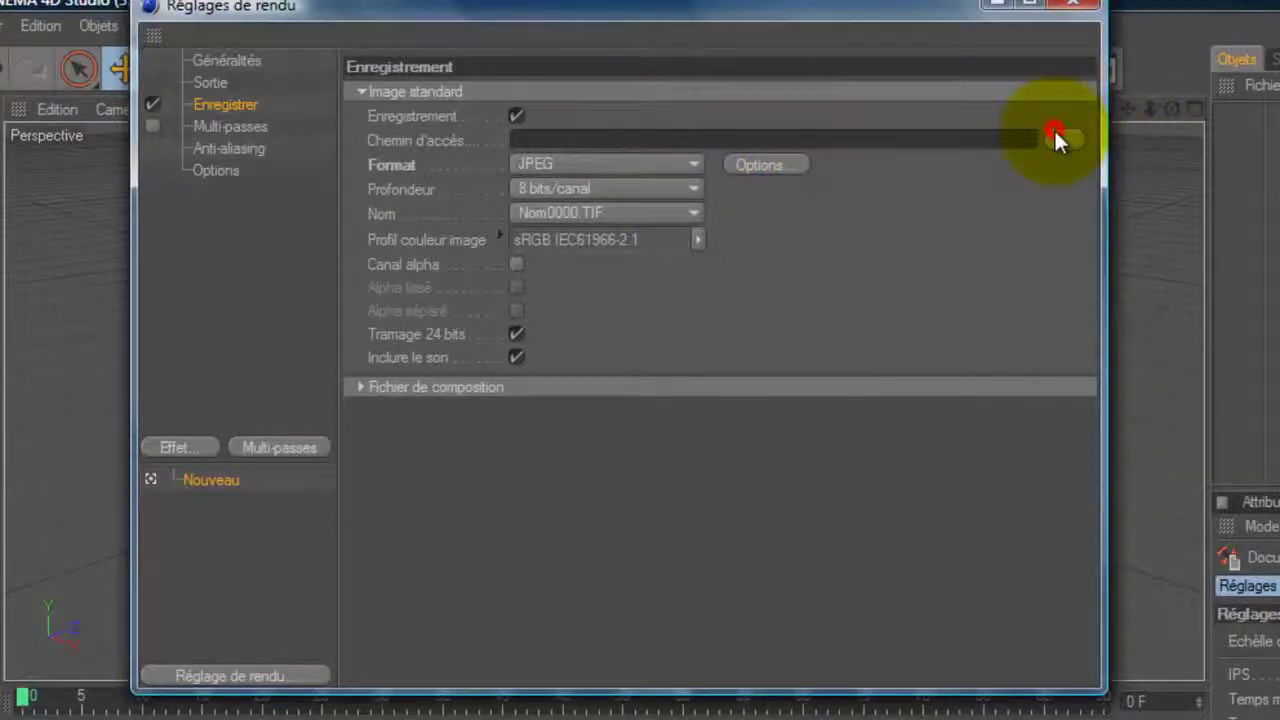
{"action": "left_click", "coordinate": [891, 36]}
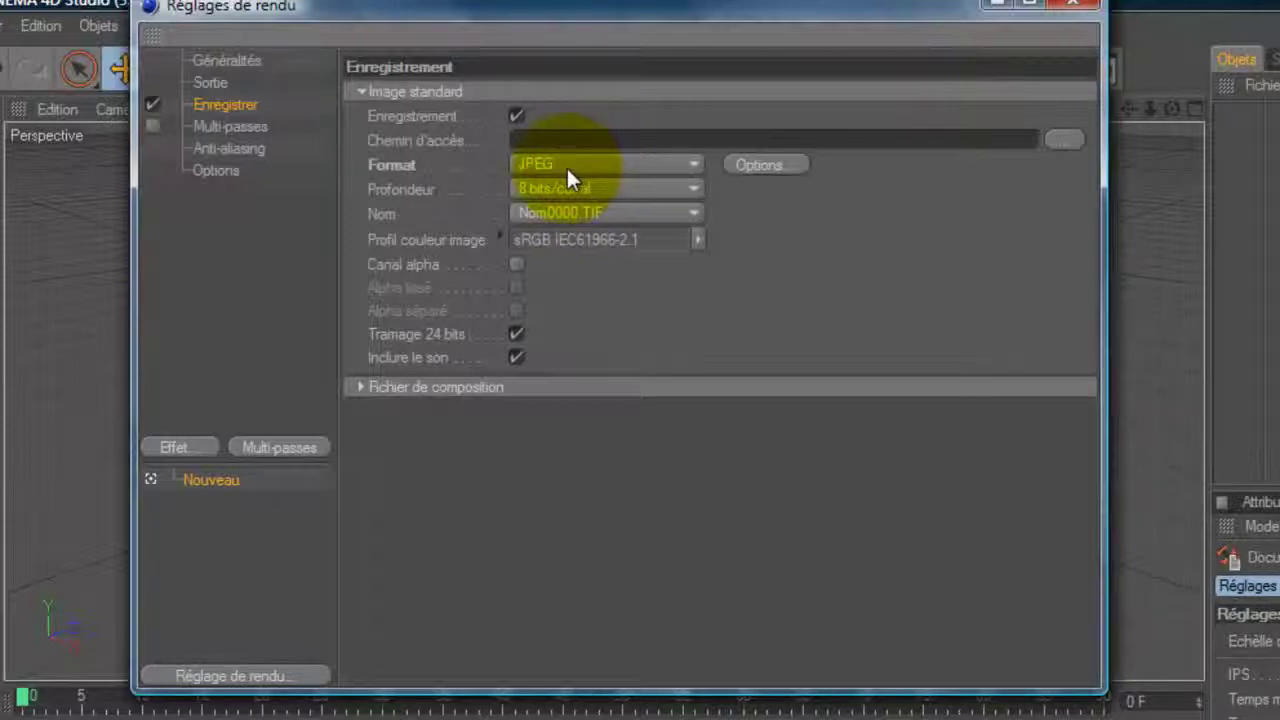
Set the render anti-aliasing to Au mieux with a maximum level of 2x2, and close the render settings
{"action": "left_click", "coordinate": [245, 150]}
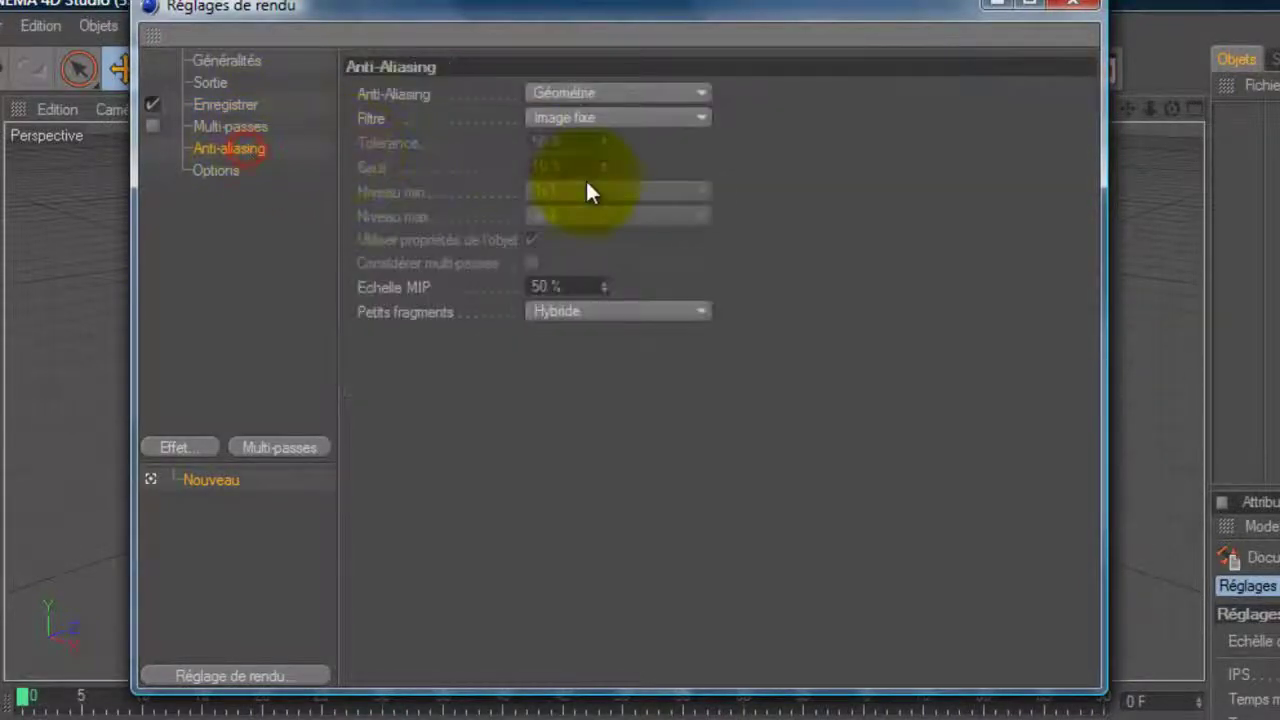
{"action": "left_click", "coordinate": [583, 92]}
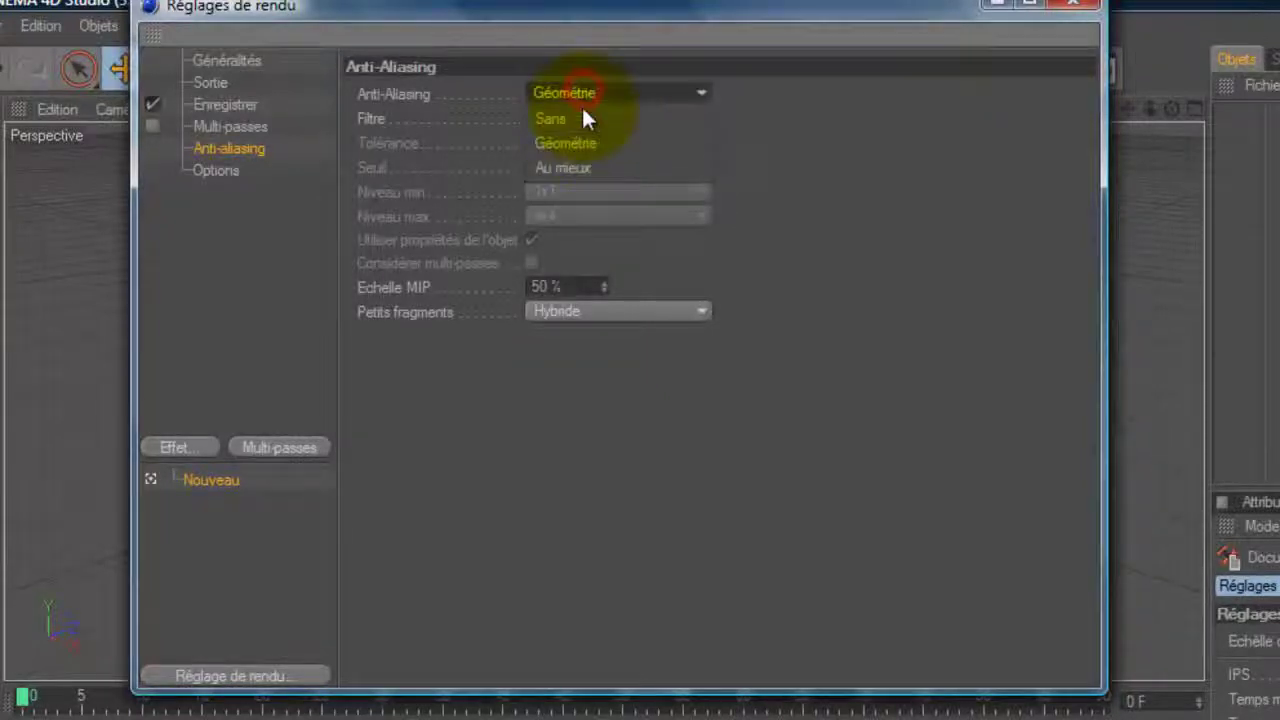
{"action": "left_click", "coordinate": [583, 170]}
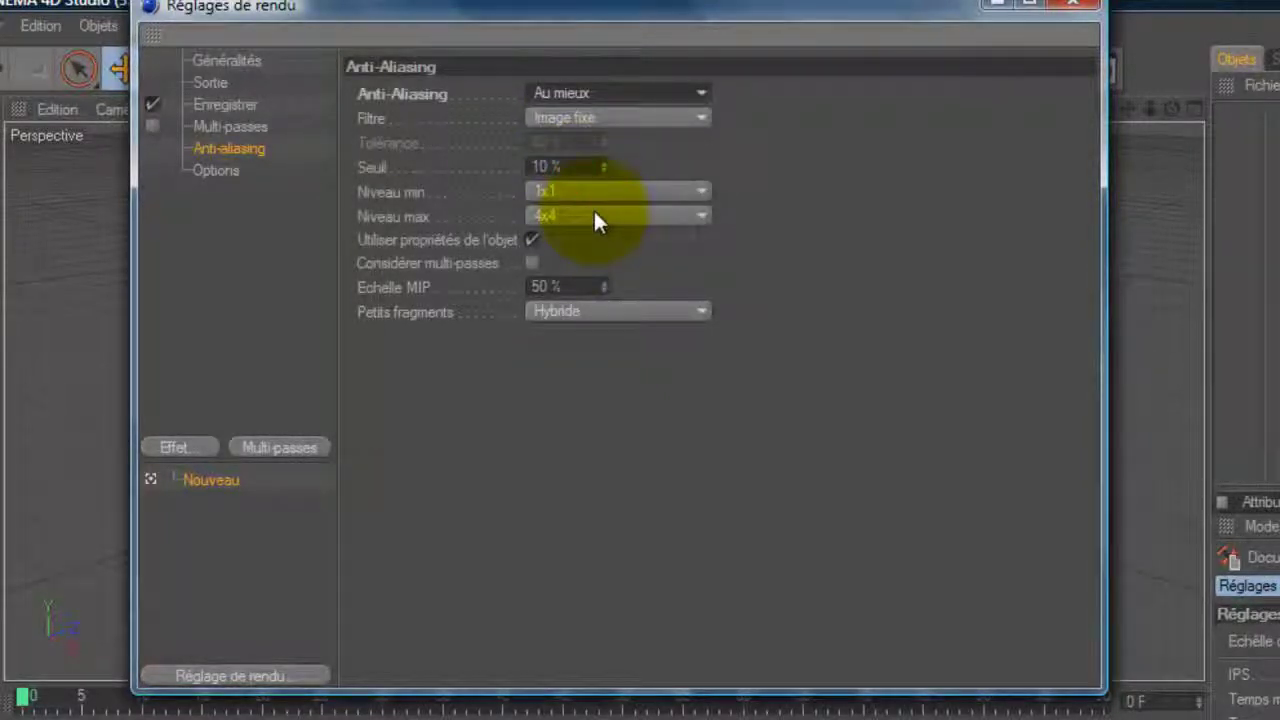
{"action": "left_click", "coordinate": [594, 215]}
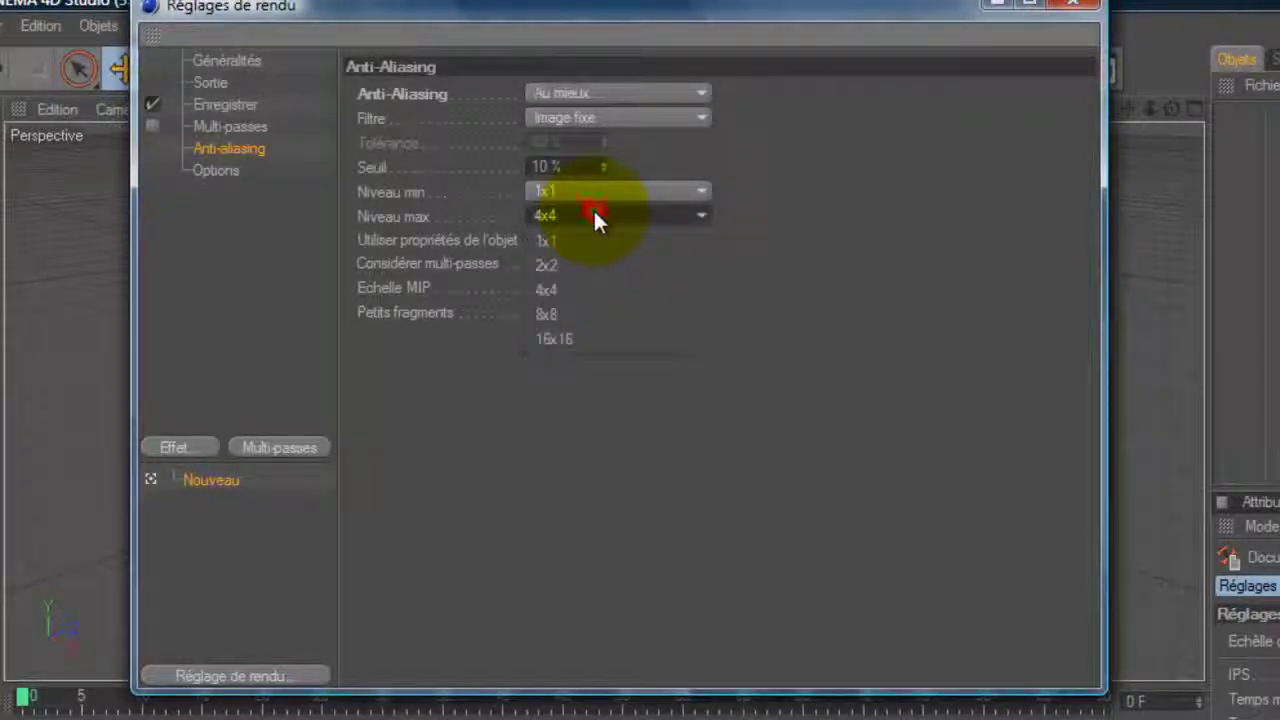
{"action": "left_click", "coordinate": [582, 263]}
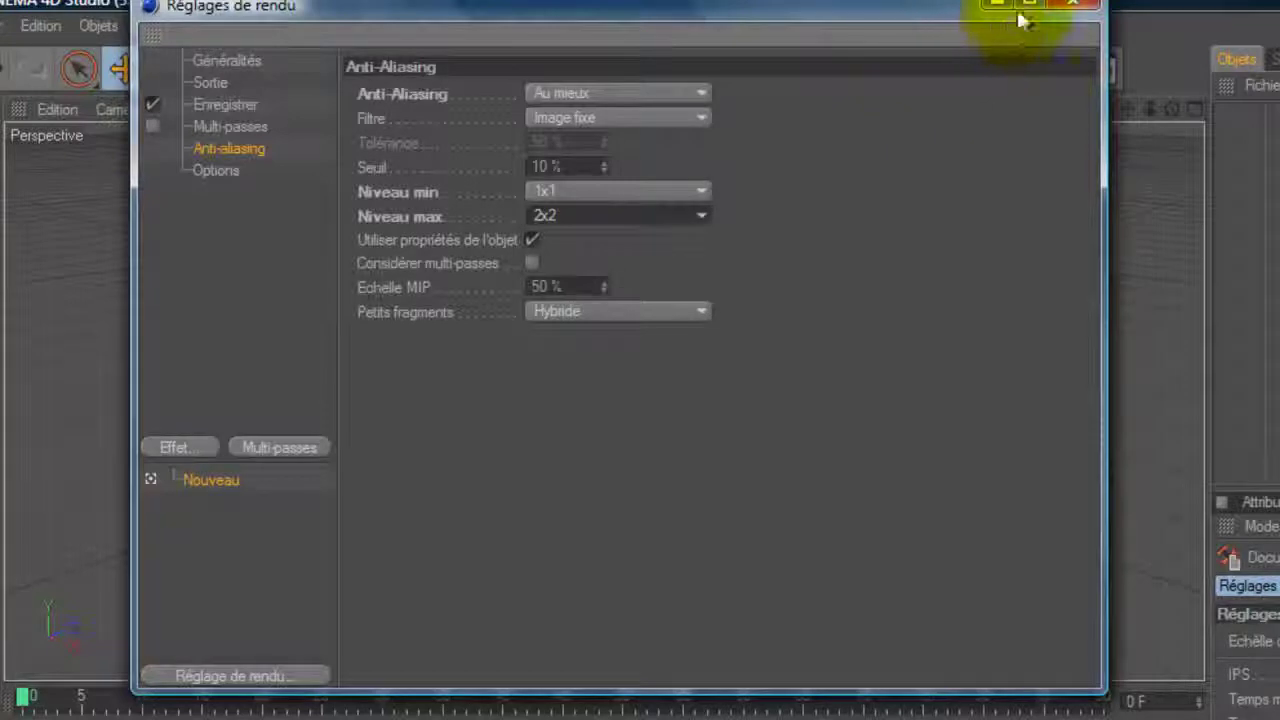
{"action": "left_click", "coordinate": [1073, 10]}
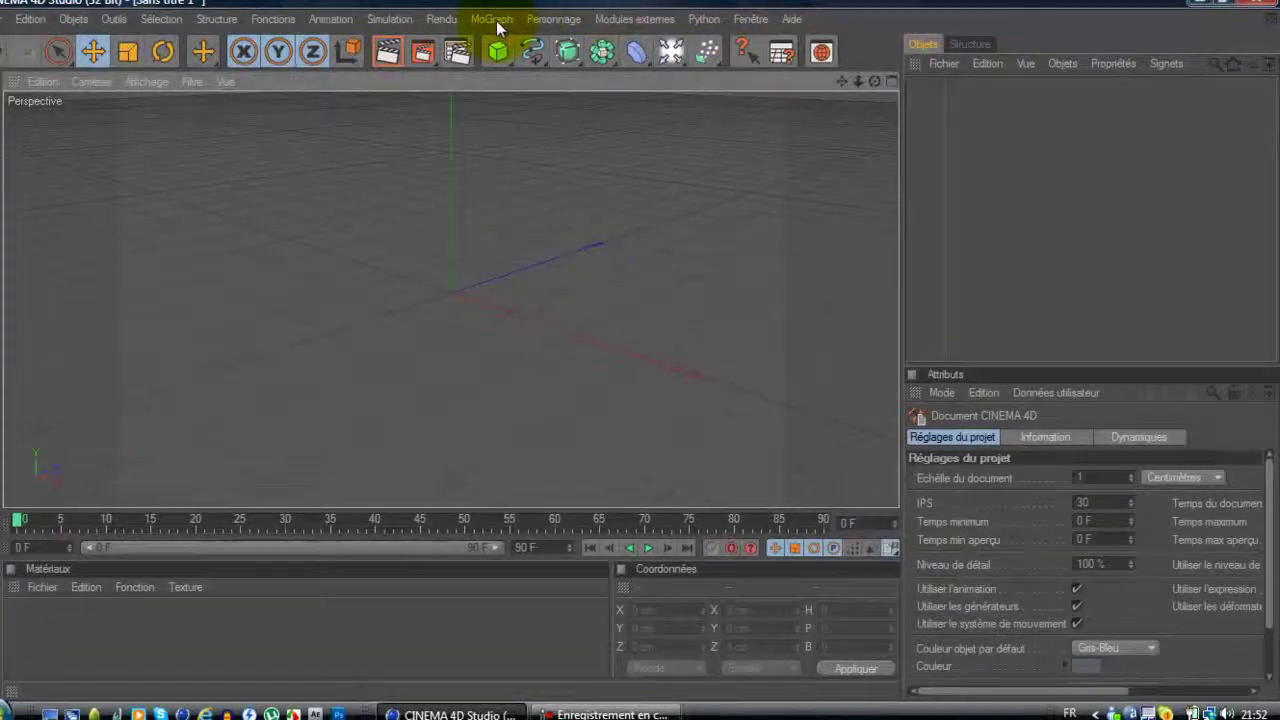
Add a MoGraph Mo Texte object to the scene
{"action": "left_click", "coordinate": [556, 22]}
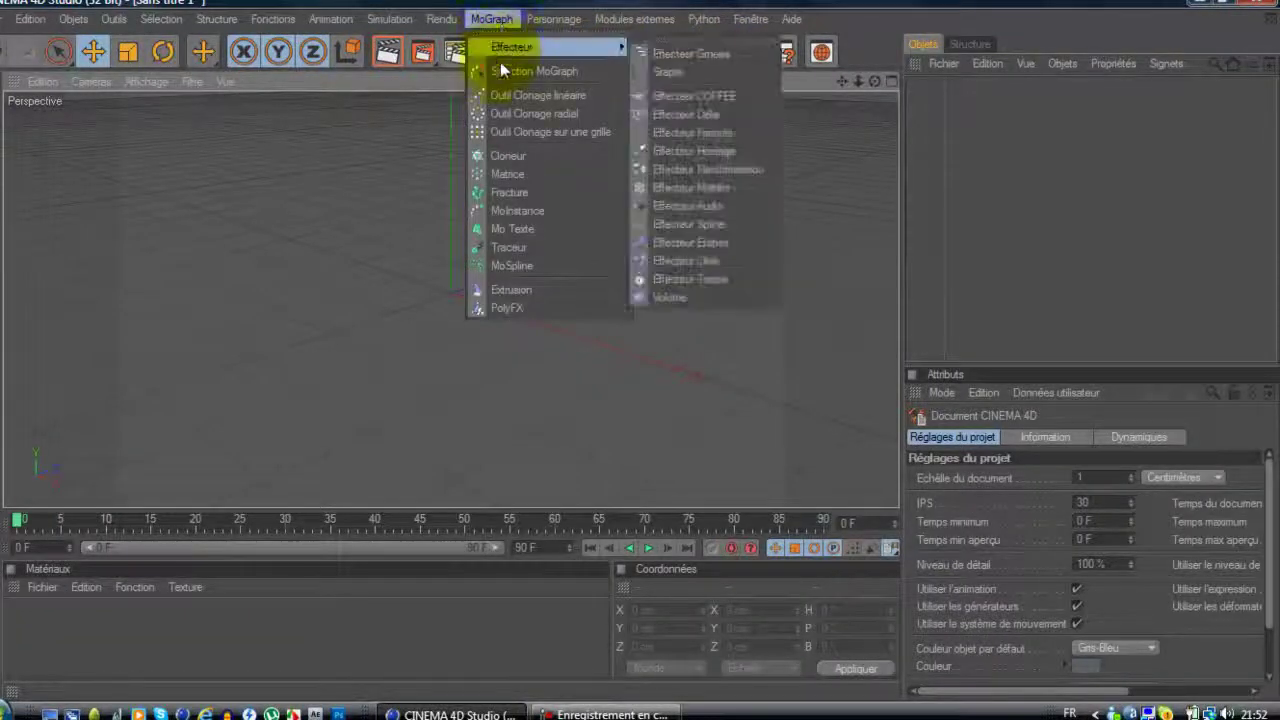
{"action": "left_click", "coordinate": [512, 229]}
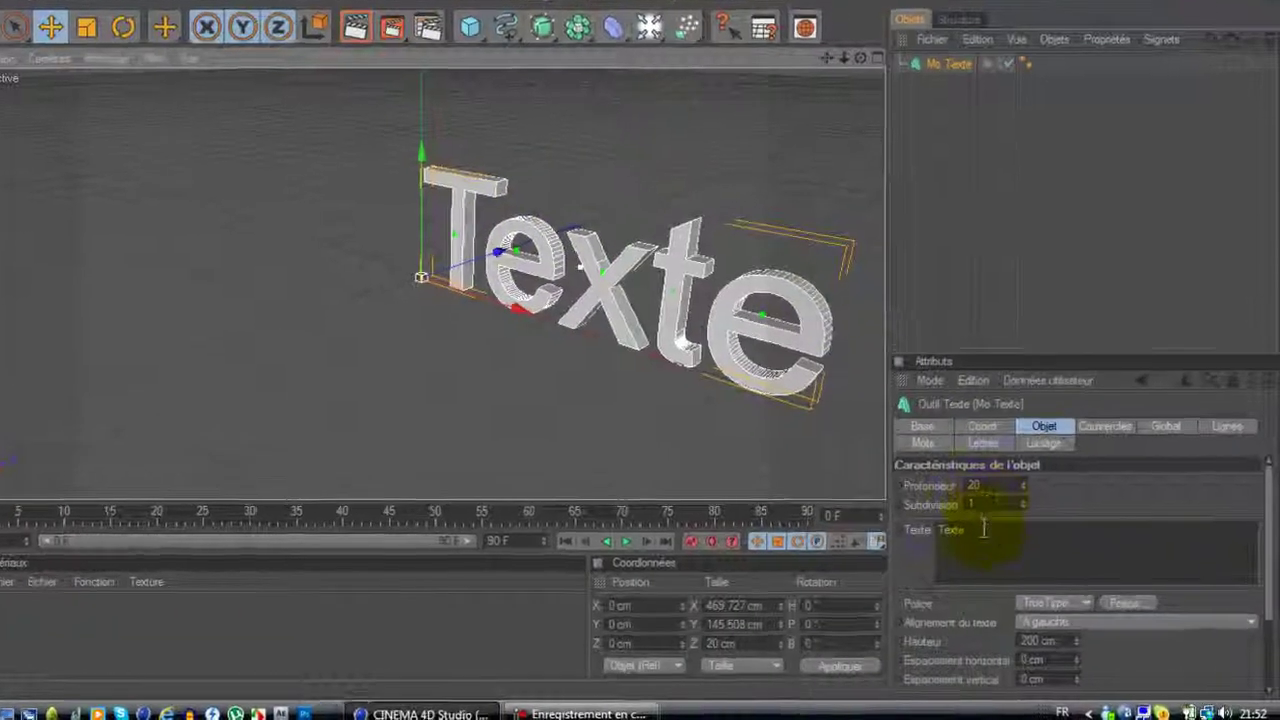
{"action": "left_click", "coordinate": [993, 540]}
{"action": "left_click_drag", "start_coordinate": [620, 350], "coordinate": [536, 348]}
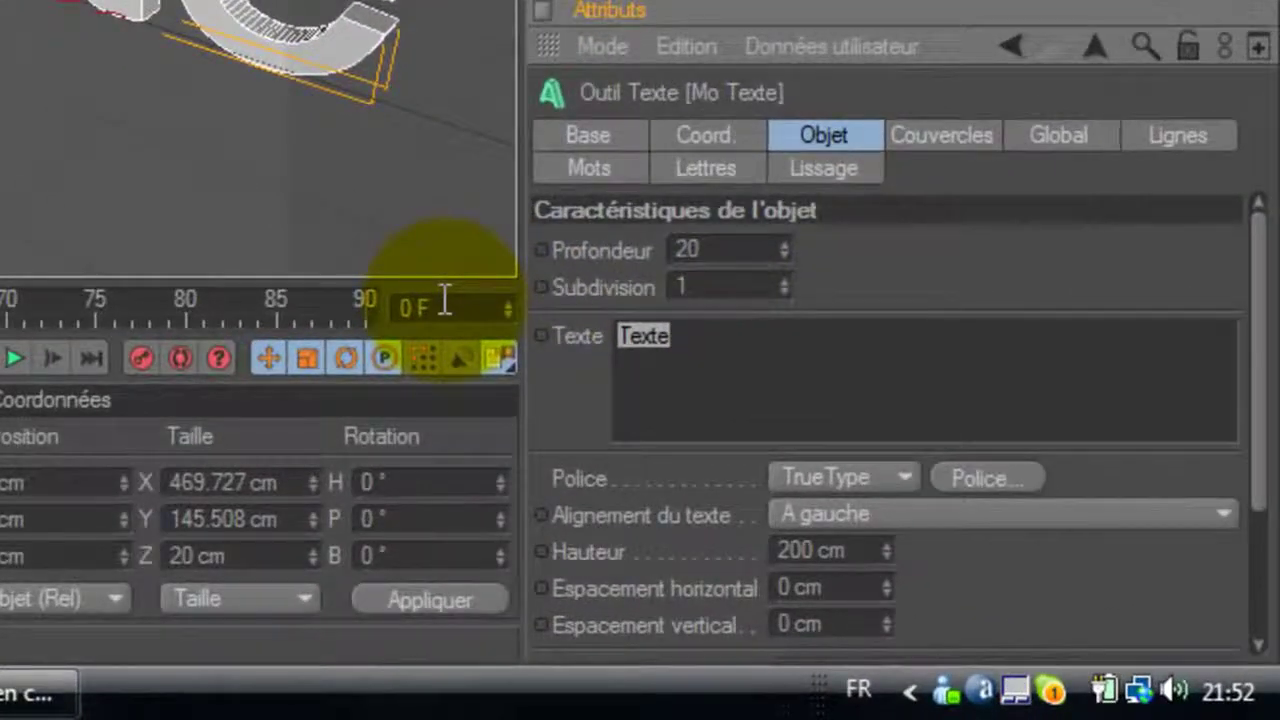
{"action": "key", "text": "Caps_Lock"}
{"action": "key", "text": "b"}
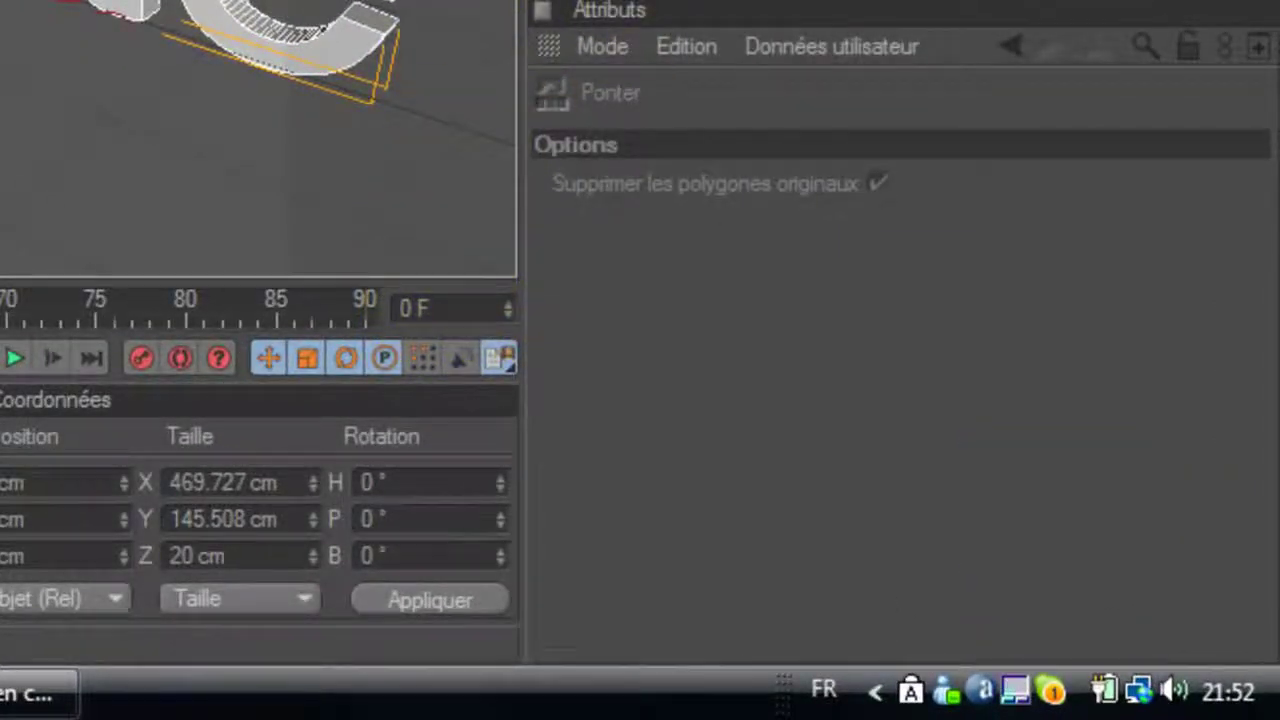
{"action": "key", "text": "Escape"}
Replace the Mo Texte object's default text with "B1ack.T"
{"action": "left_click_drag", "start_coordinate": [686, 337], "coordinate": [570, 337]}
{"action": "key", "text": "BackSpace"}
{"action": "key", "text": "Caps_Lock"}
{"action": "type", "text": "b&"}
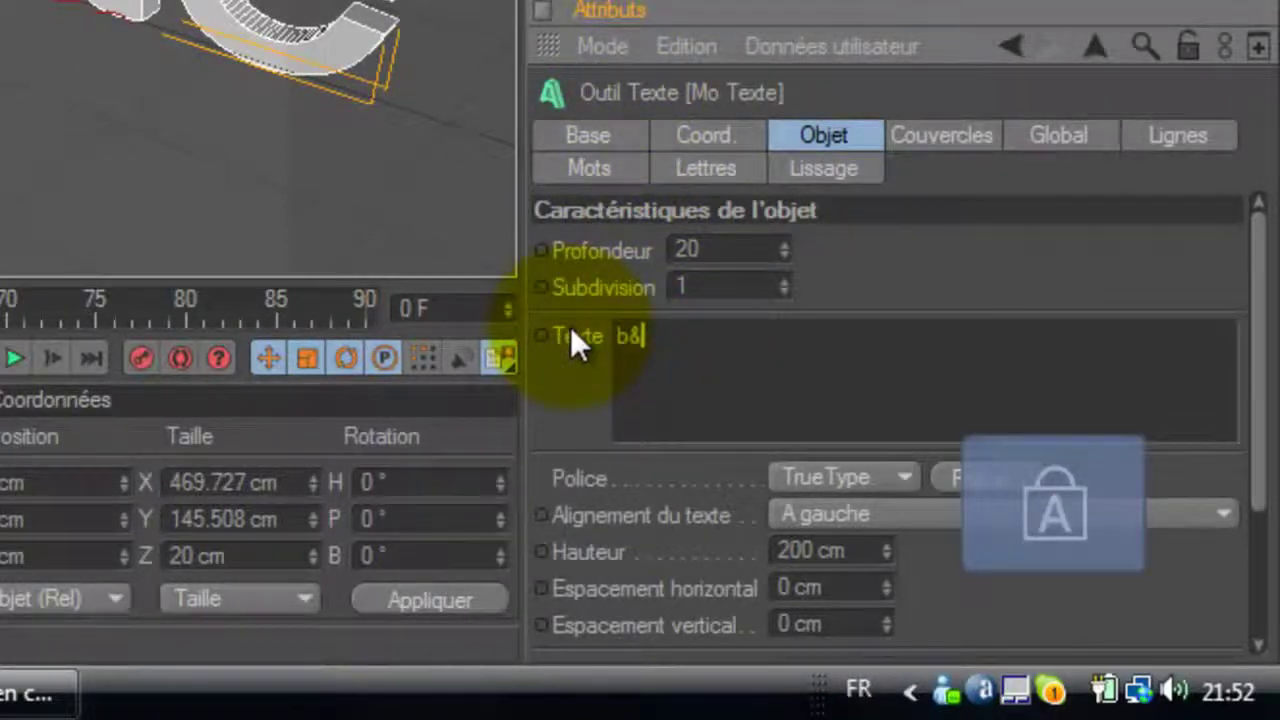
{"action": "key", "text": "BackSpace"}
{"action": "key", "text": "BackSpace"}
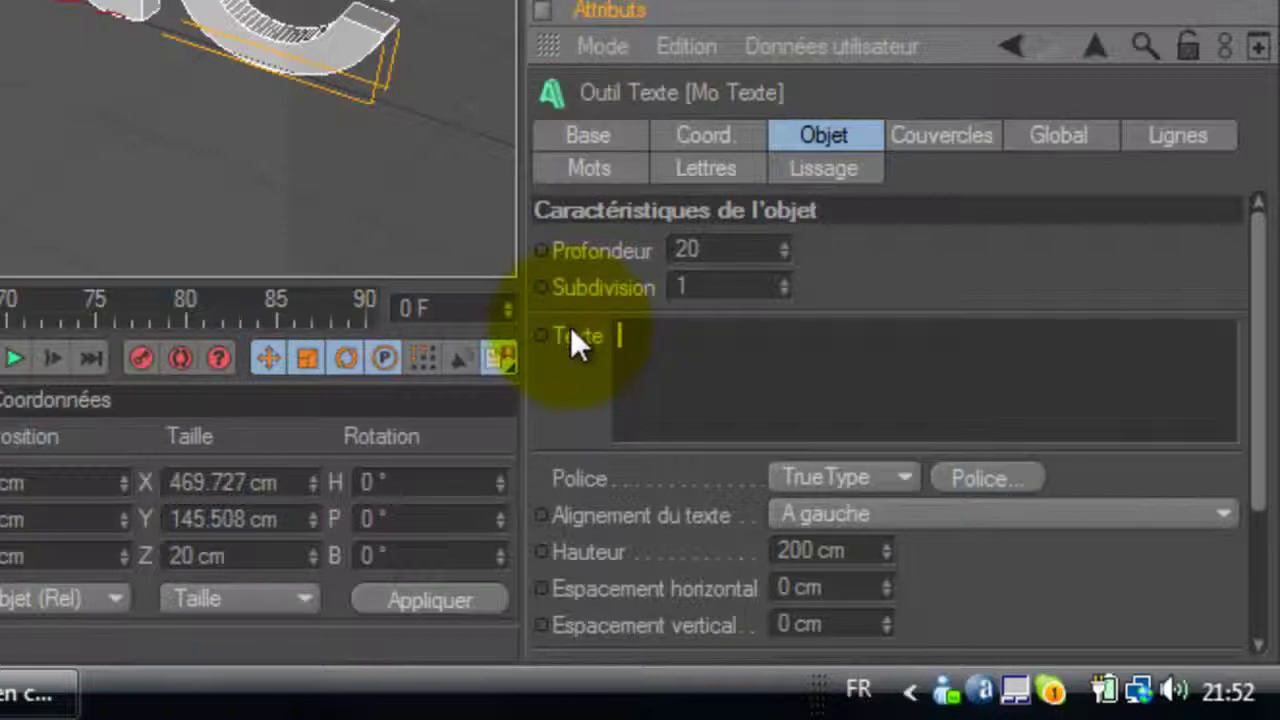
{"action": "key", "text": "Caps_Lock"}
{"action": "type", "text": "B1a"}
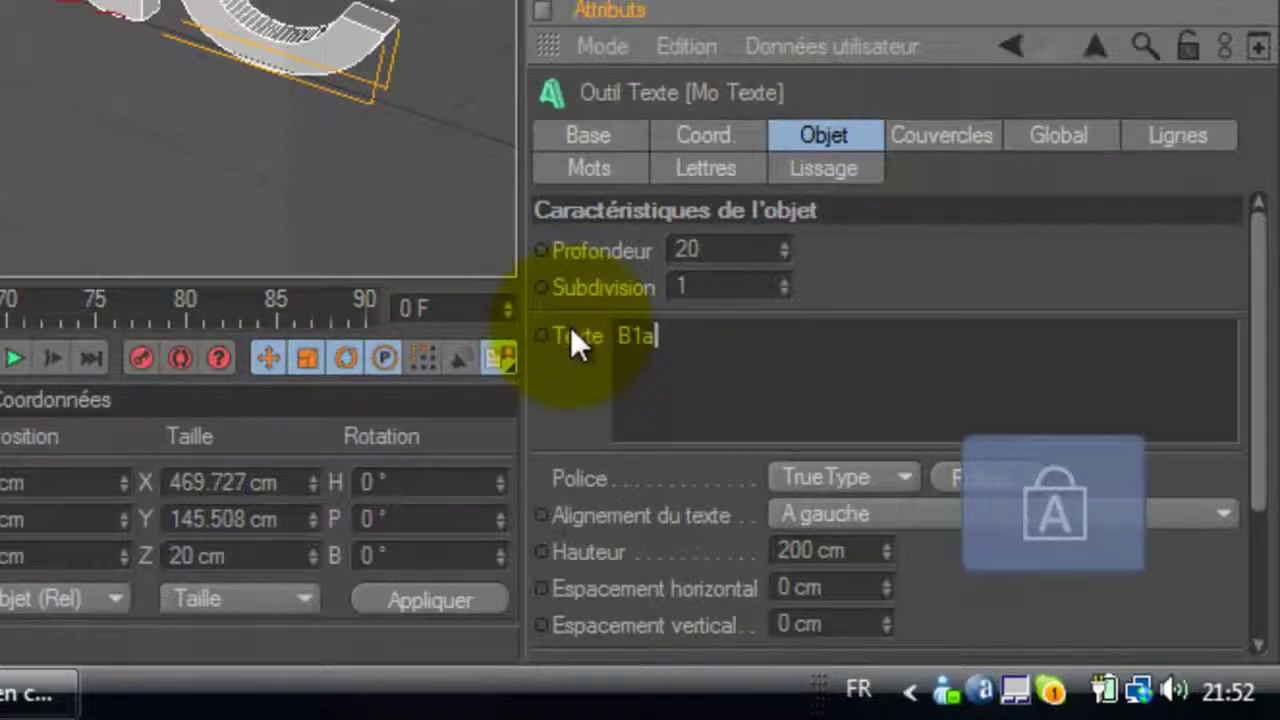
{"action": "type", "text": "ck.t"}
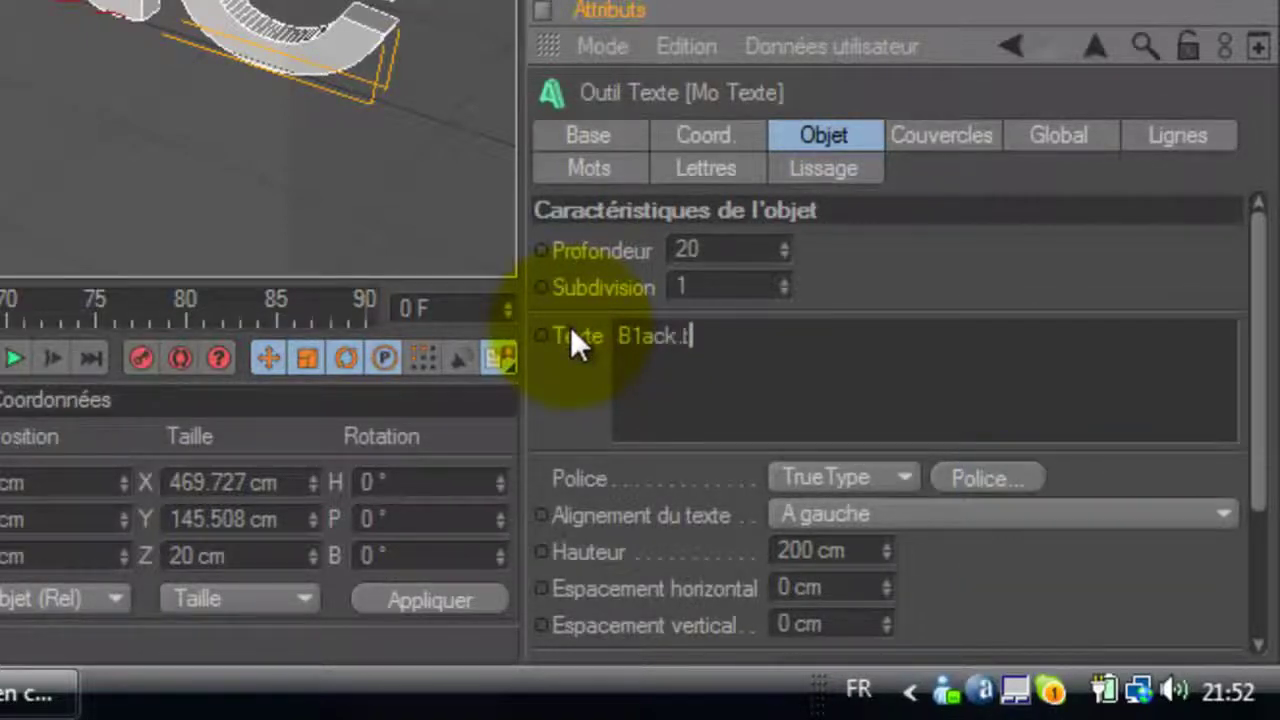
{"action": "key", "text": "BackSpace"}
{"action": "type", "text": "T"}
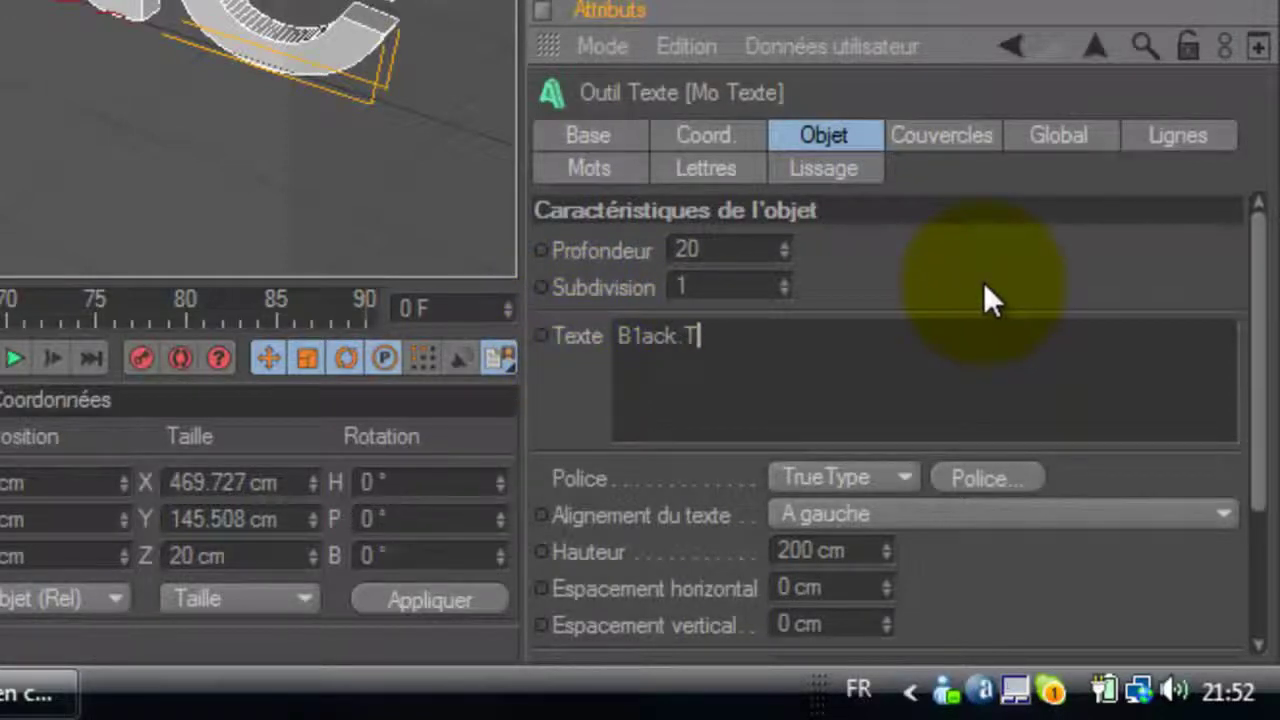
Set the extrusion depth (Profondeur) of the 3D text to 80
{"action": "double_click", "coordinate": [702, 251]}
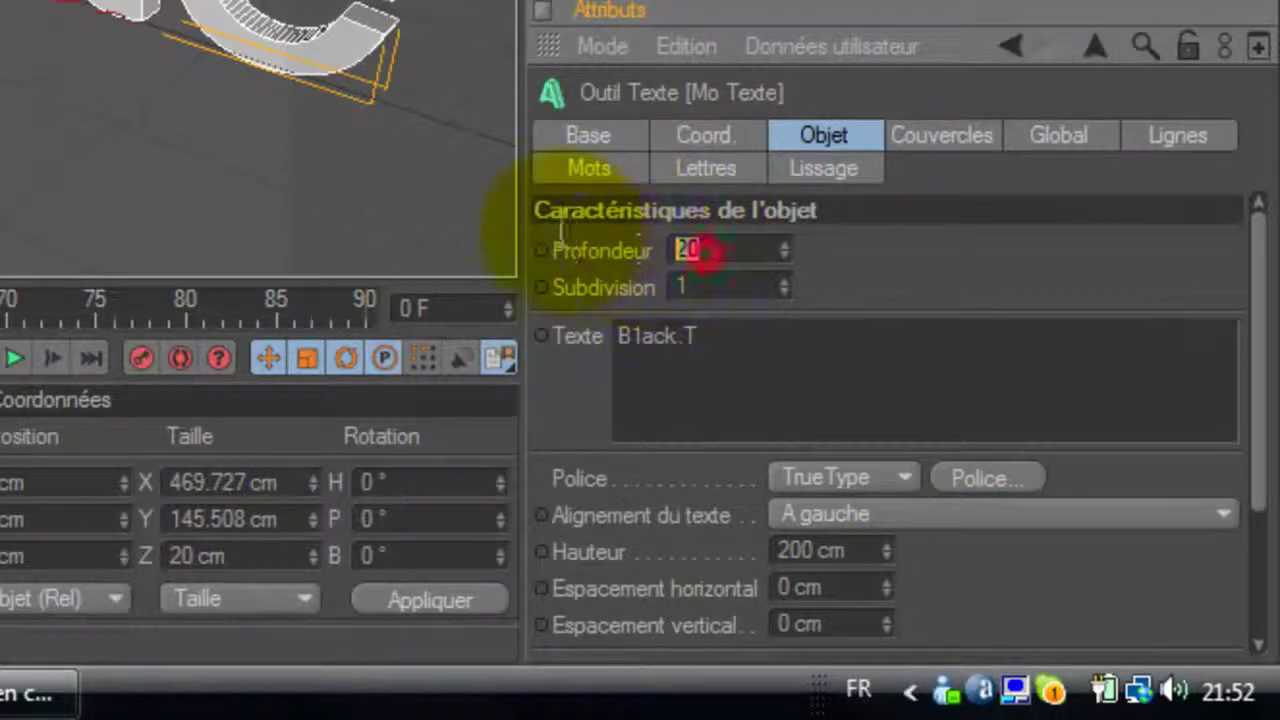
{"action": "type", "text": "80"}
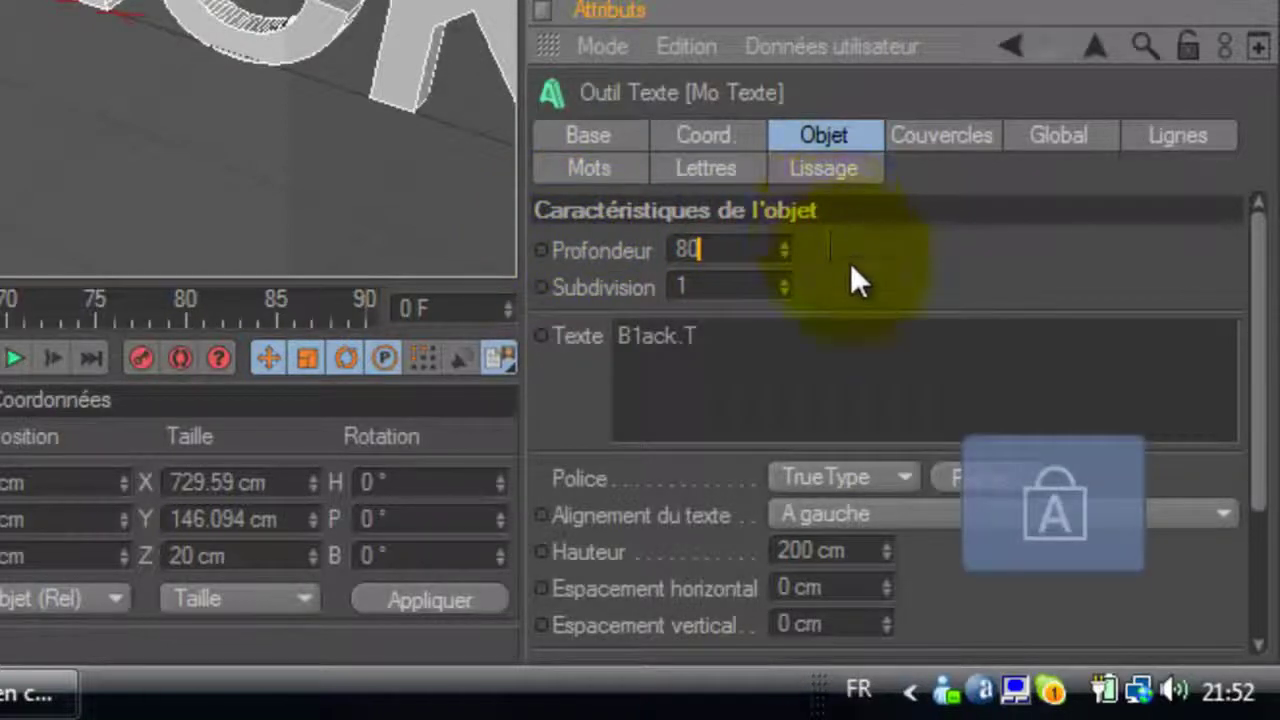
{"action": "key", "text": "Return"}
Change the 3D text's font to MacType in the Standard style
{"action": "left_click", "coordinate": [947, 478]}
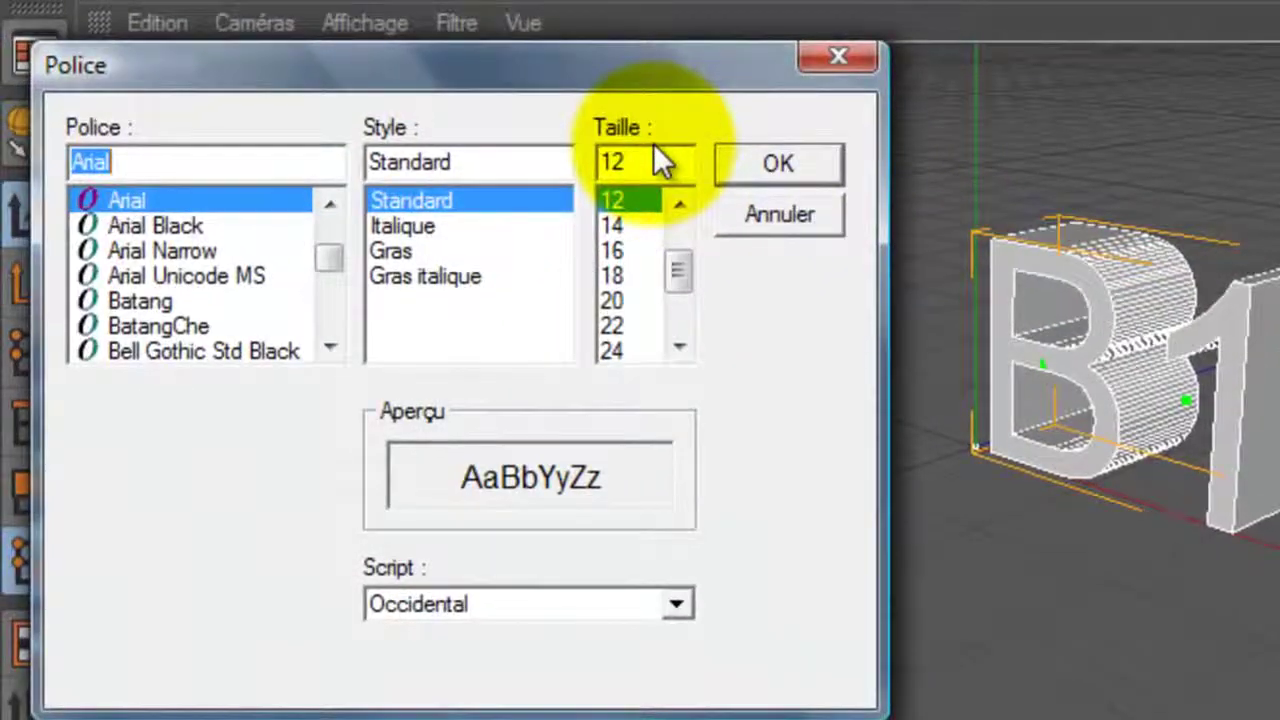
{"action": "type", "text": "m"}
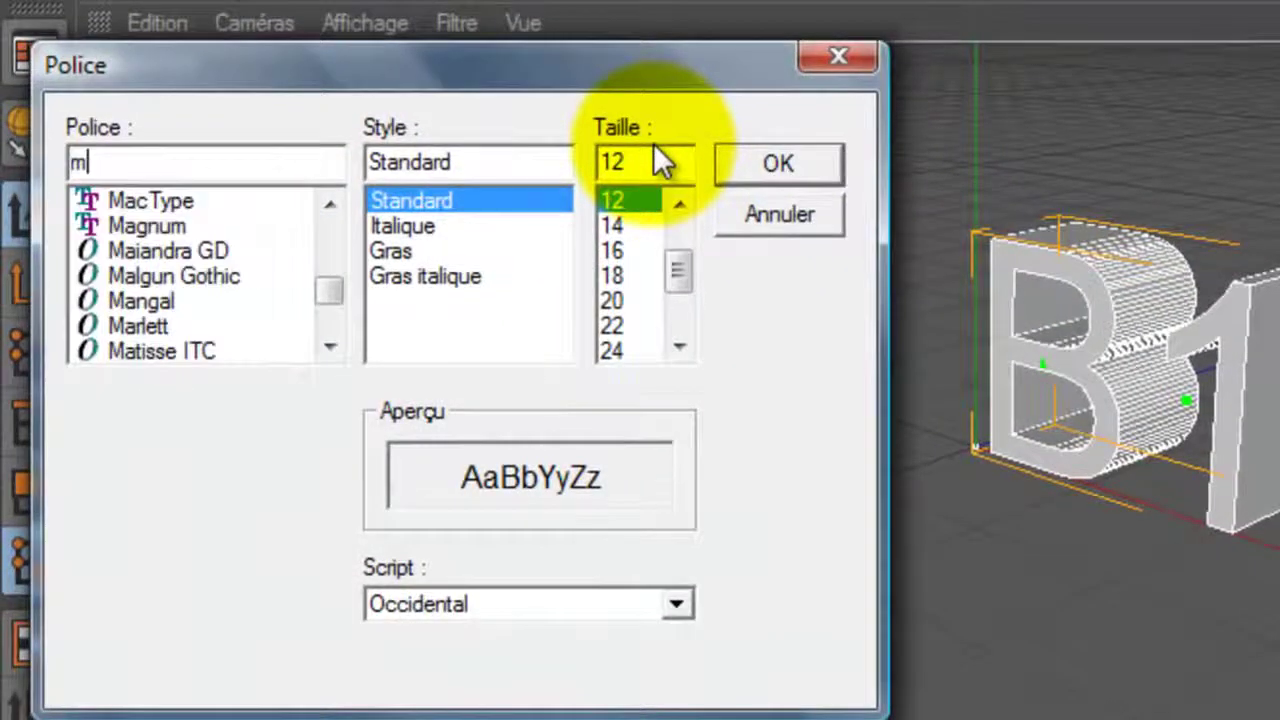
{"action": "left_click", "coordinate": [215, 203]}
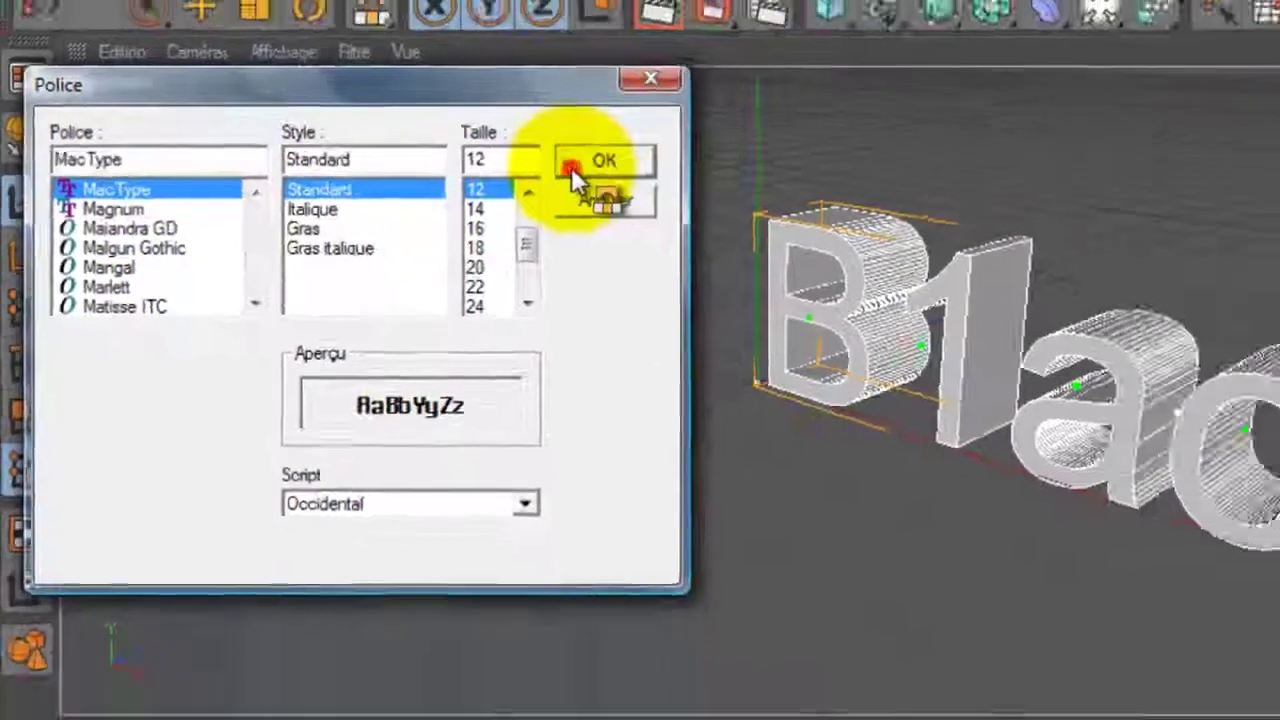
{"action": "left_click", "coordinate": [776, 164]}
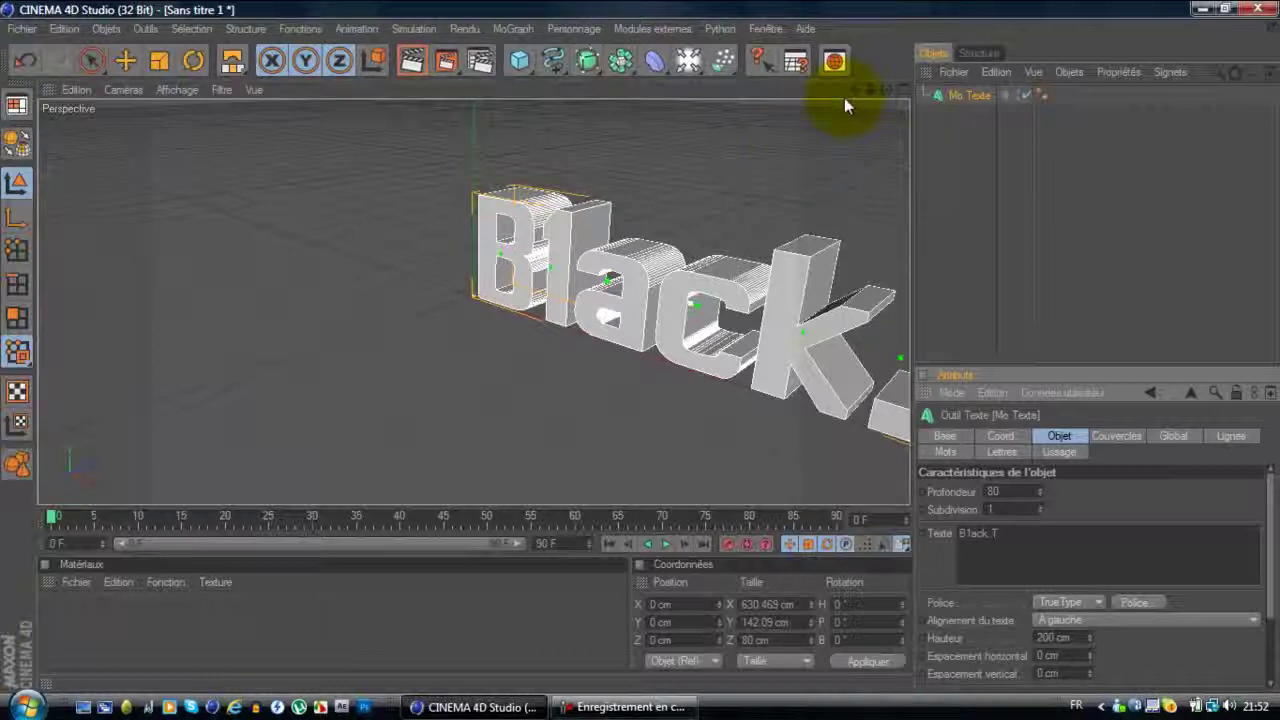
Frame the whole B1ack.T text in the perspective view, seen almost from the front and slightly from above
{"action": "left_click_drag", "start_coordinate": [852, 90], "coordinate": [640, 348]}
{"action": "left_click_drag", "start_coordinate": [838, 88], "coordinate": [543, 343]}
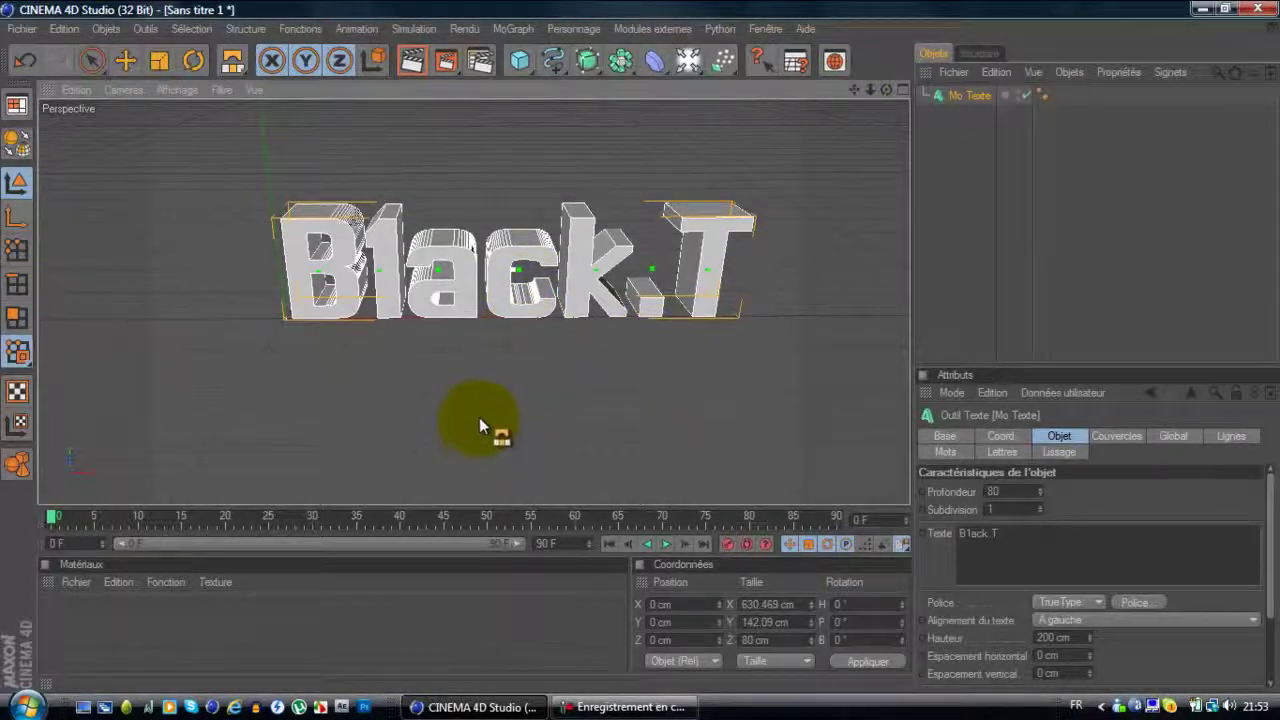
{"action": "left_click_drag", "start_coordinate": [231, 61], "coordinate": [259, 113]}
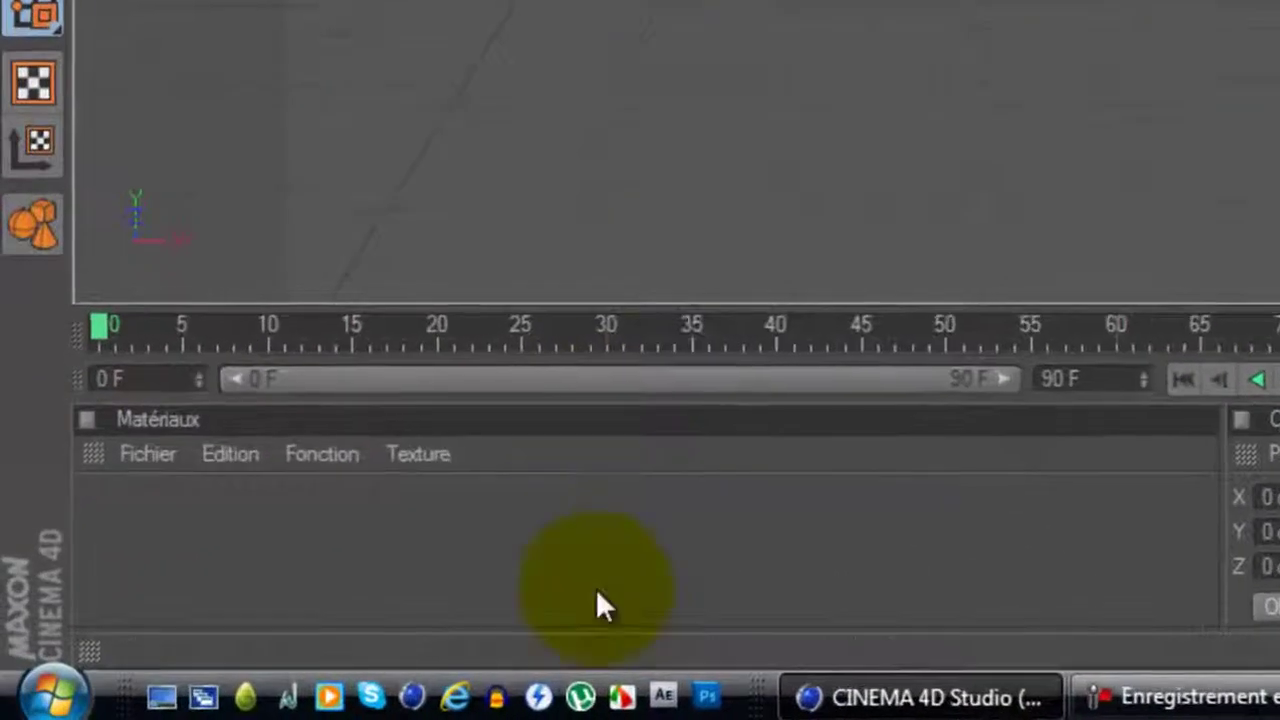
Create a new material and set its colour to dark red with R 180, V 2, B 2
{"action": "double_click", "coordinate": [606, 552]}
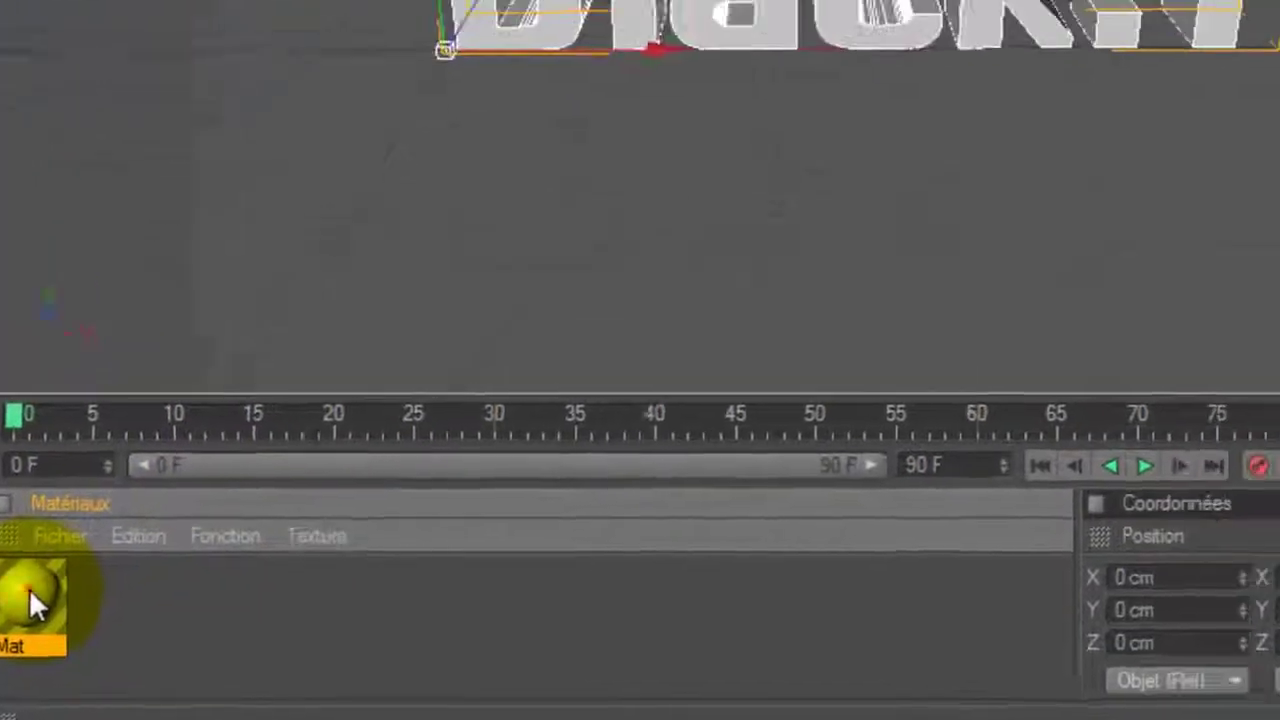
{"action": "double_click", "coordinate": [124, 508]}
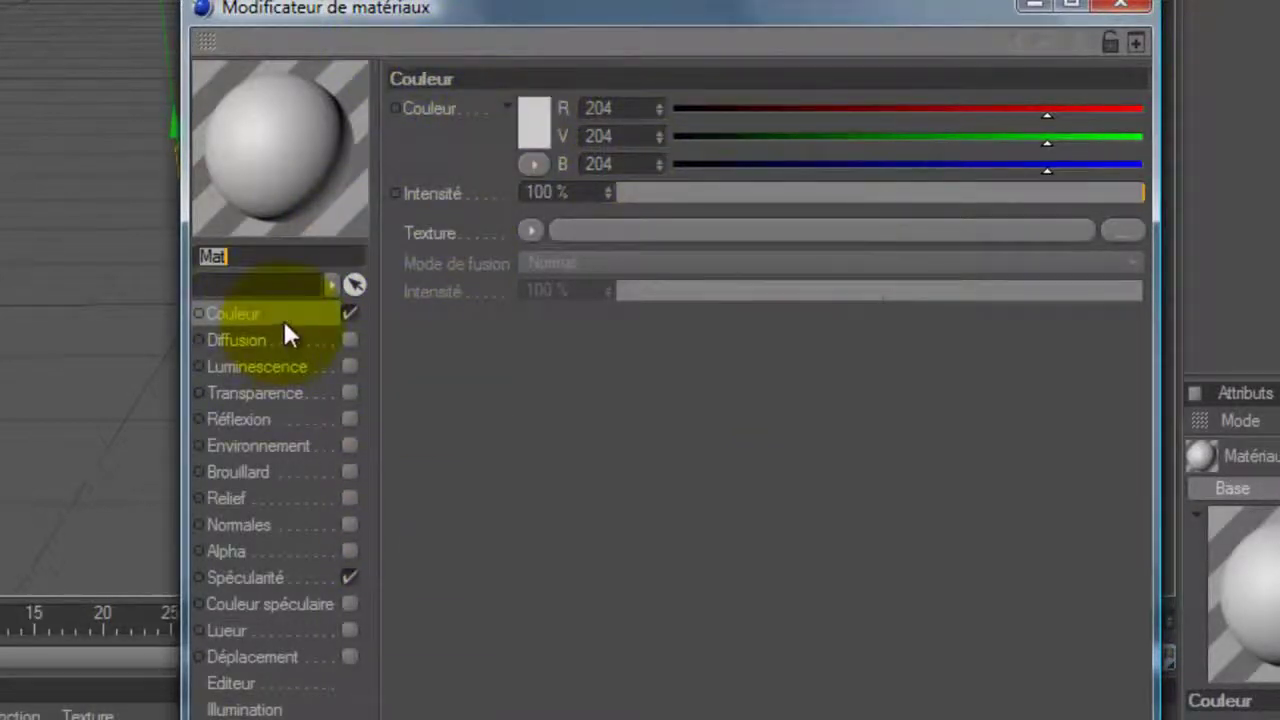
{"action": "left_click", "coordinate": [540, 116]}
{"action": "left_click_drag", "start_coordinate": [521, 77], "coordinate": [551, 55]}
{"action": "left_click", "coordinate": [489, 255]}
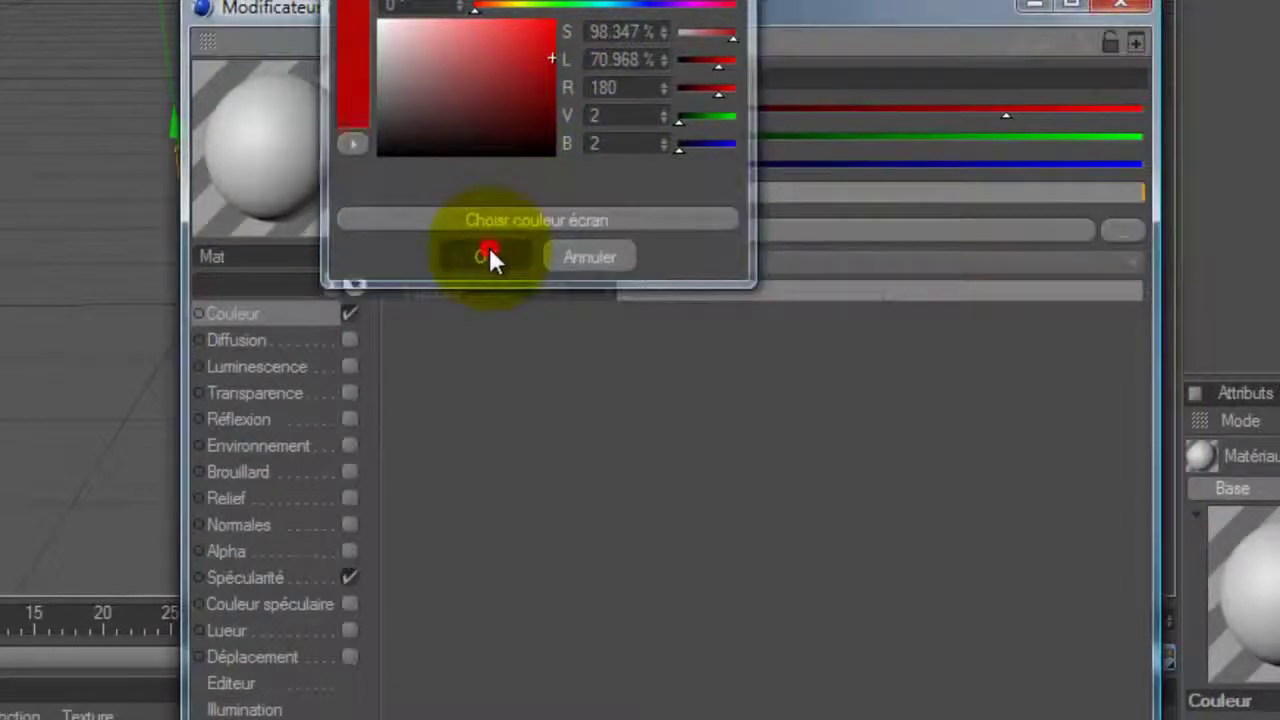
Enable Réflexion on the red material with a Fresnel texture, and close the material editor
{"action": "left_click", "coordinate": [298, 421]}
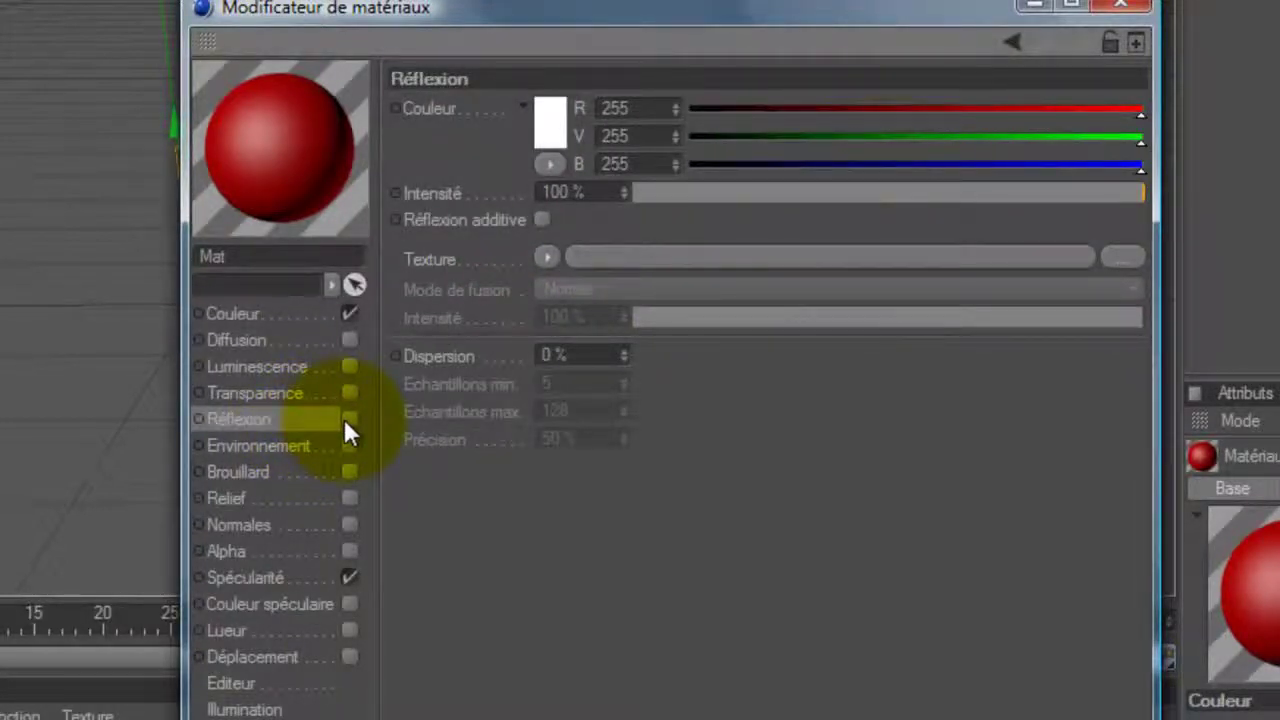
{"action": "left_click", "coordinate": [348, 419]}
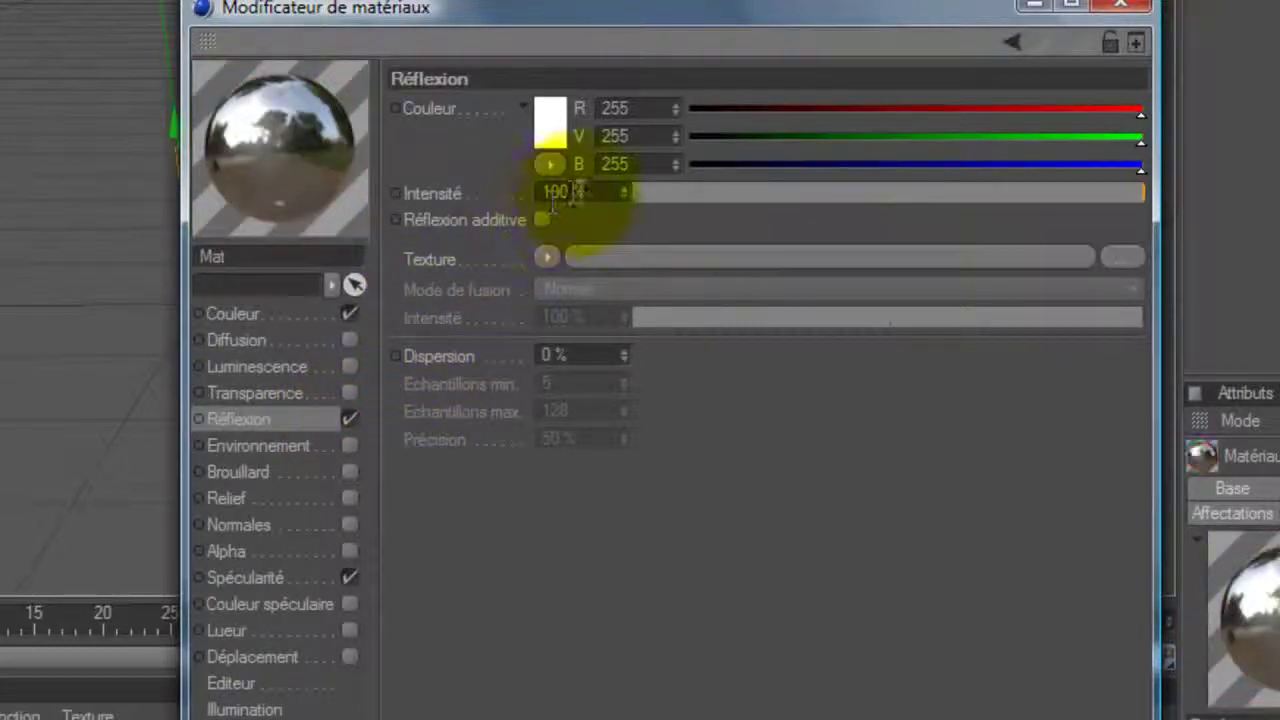
{"action": "left_click", "coordinate": [547, 258]}
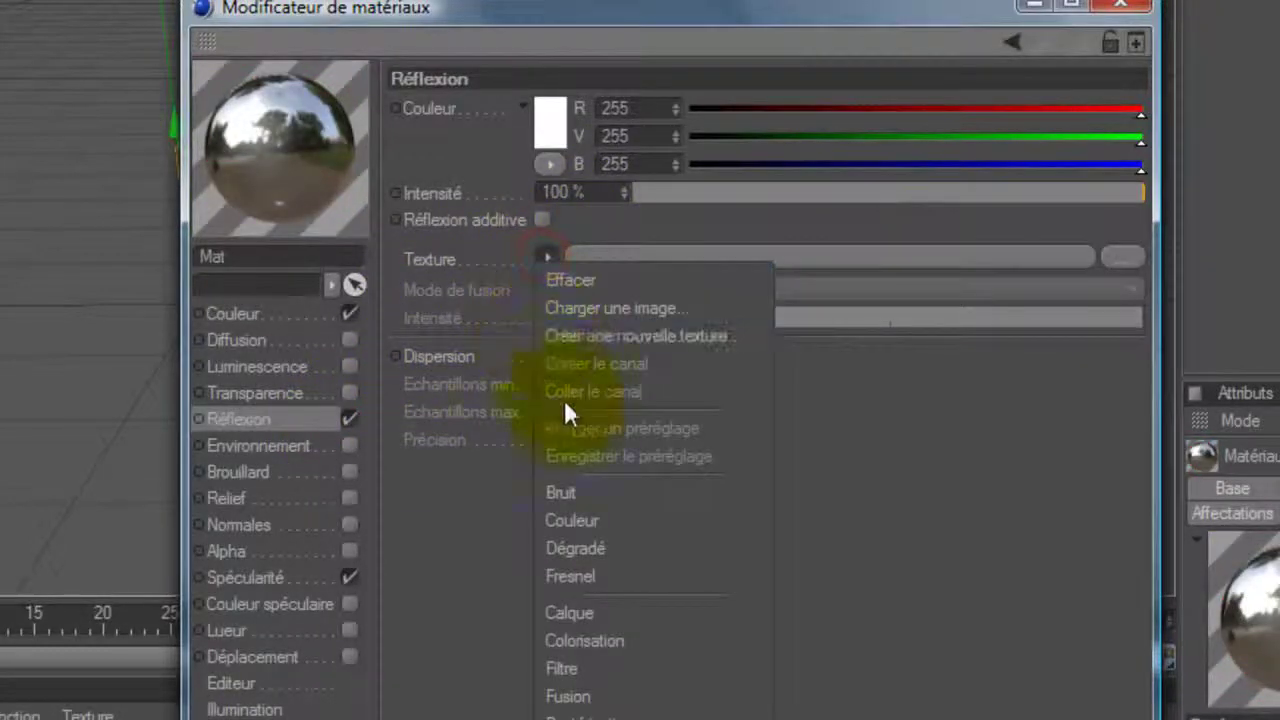
{"action": "left_click", "coordinate": [628, 577]}
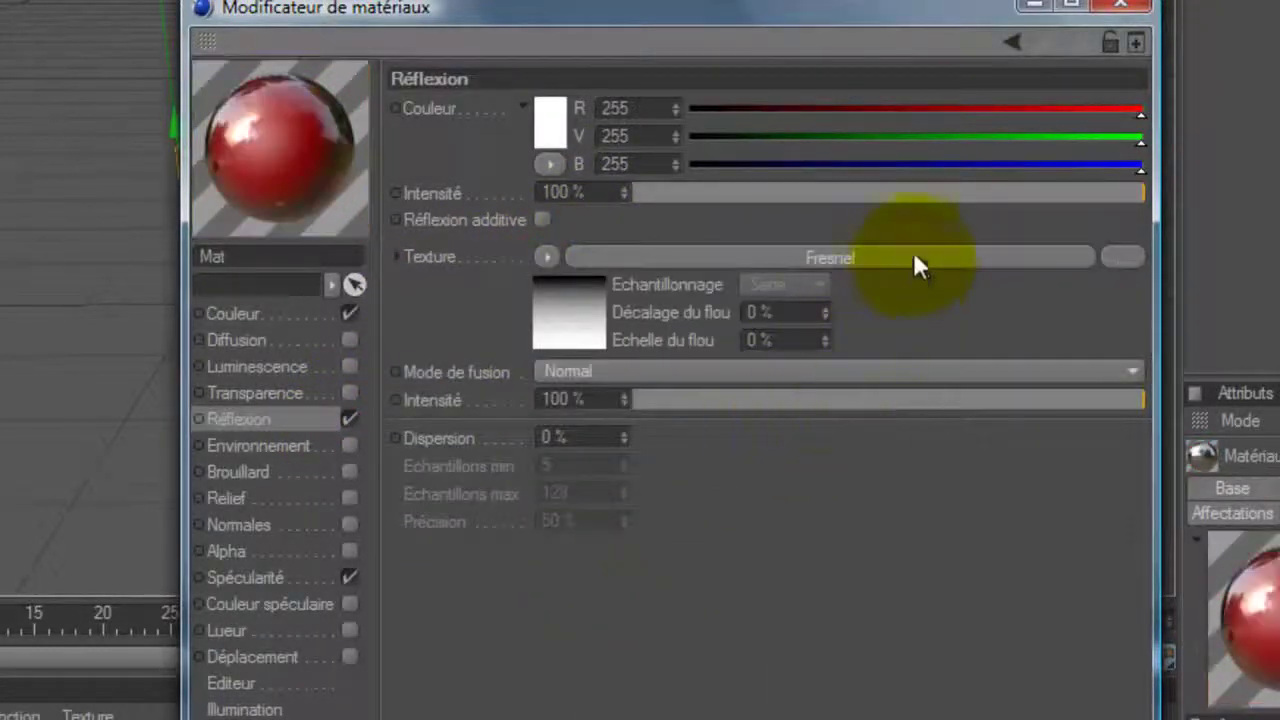
{"action": "left_click", "coordinate": [1120, 5]}
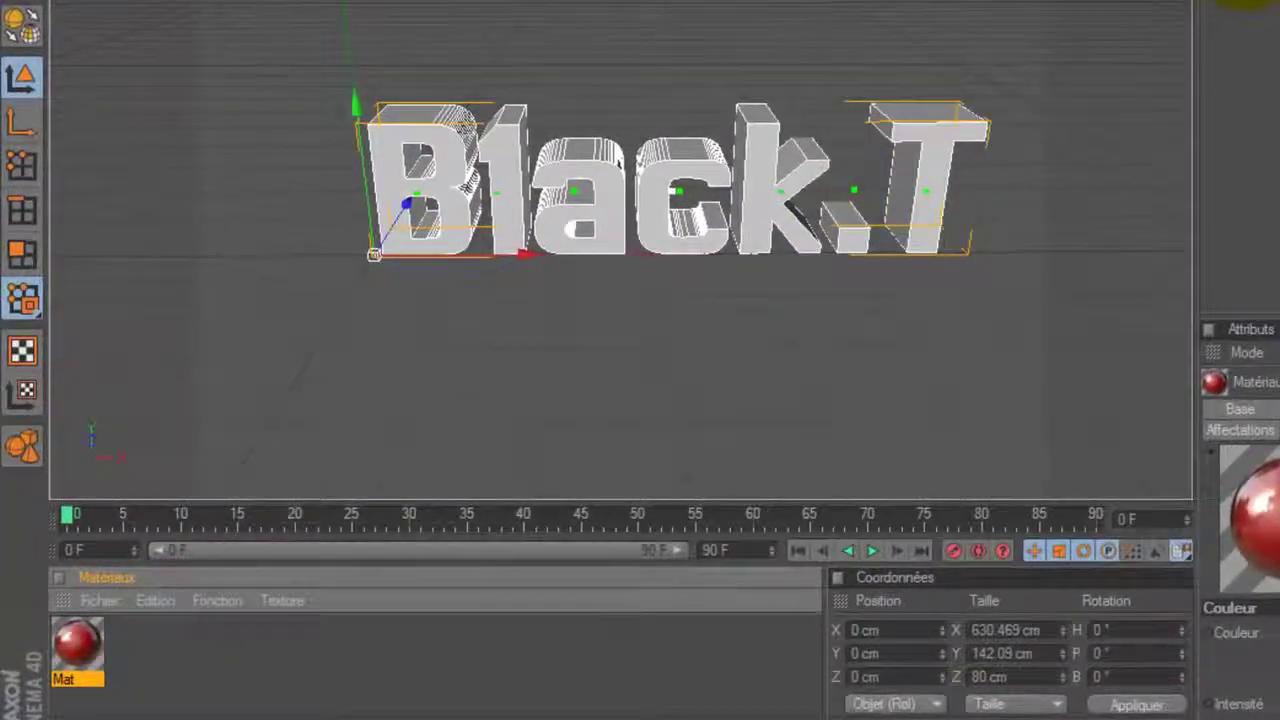
Apply the red material to the Mo Texte object and preview it with a render of the active view
{"action": "left_click_drag", "start_coordinate": [1240, 5], "coordinate": [1176, 4]}
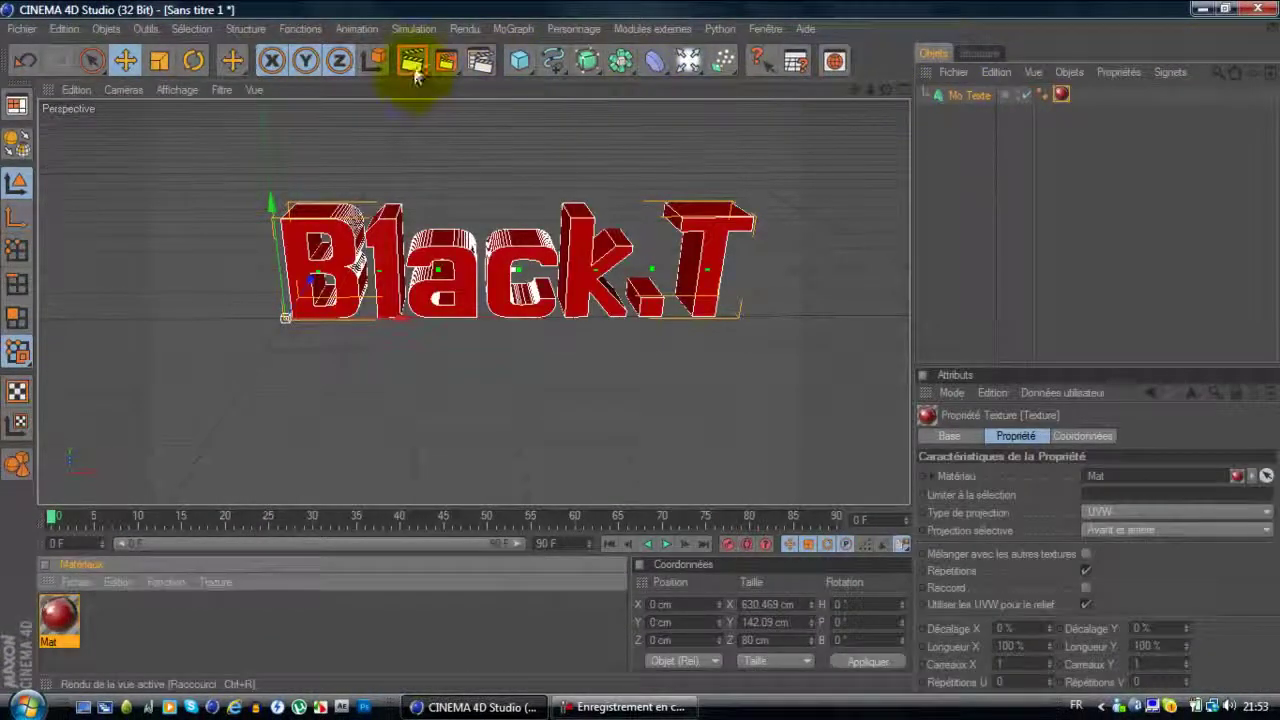
{"action": "left_click", "coordinate": [415, 72]}
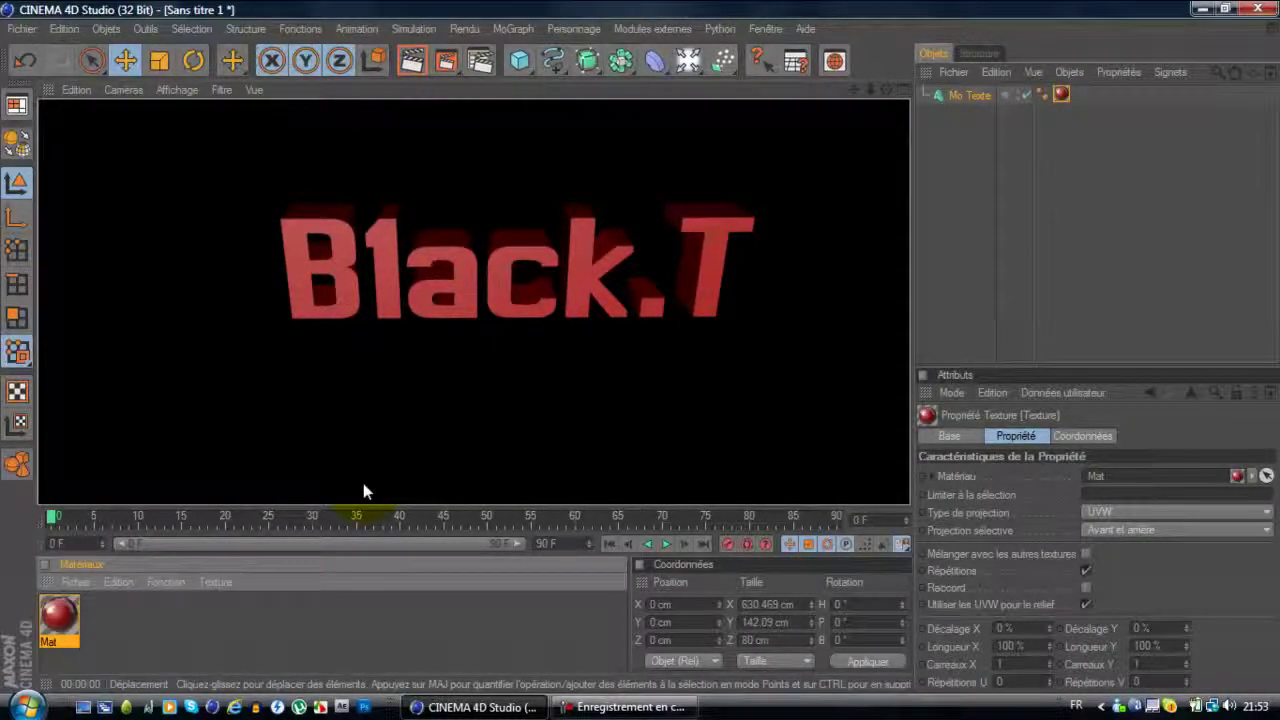
{"action": "left_click", "coordinate": [411, 400]}
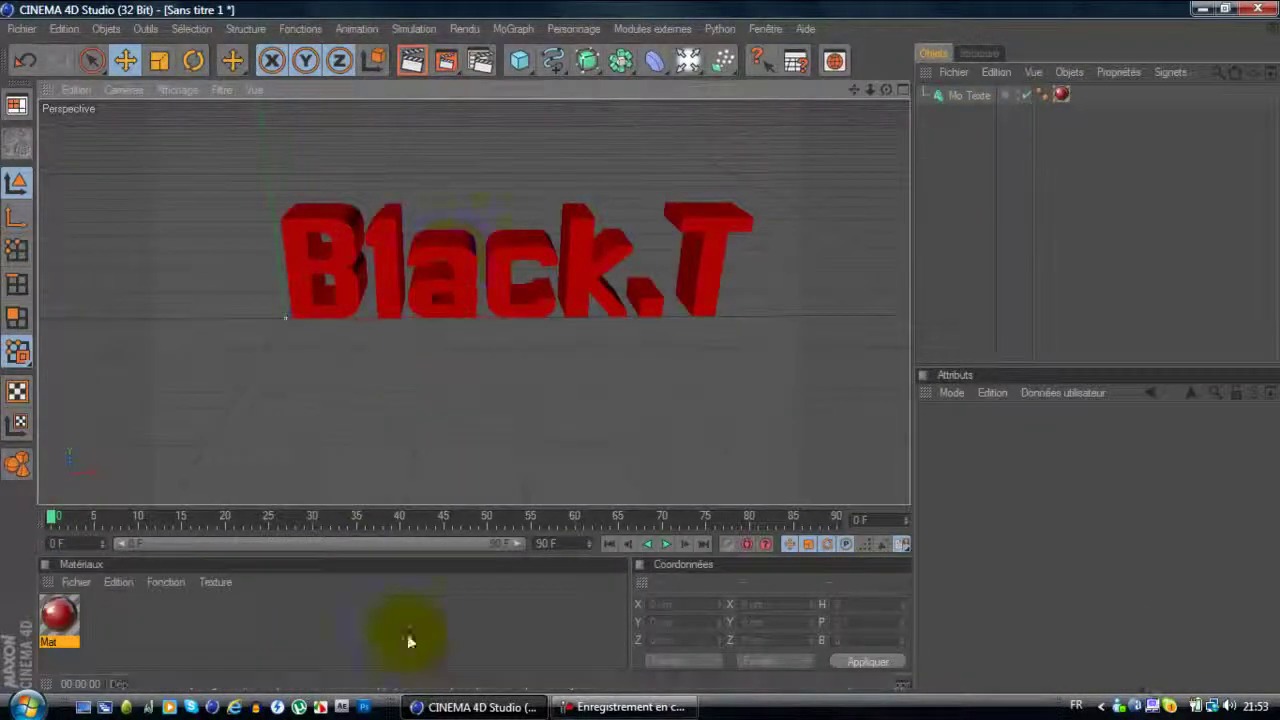
Create a second material and set its colour to pure white with R, V and B at 255
{"action": "double_click", "coordinate": [195, 598]}
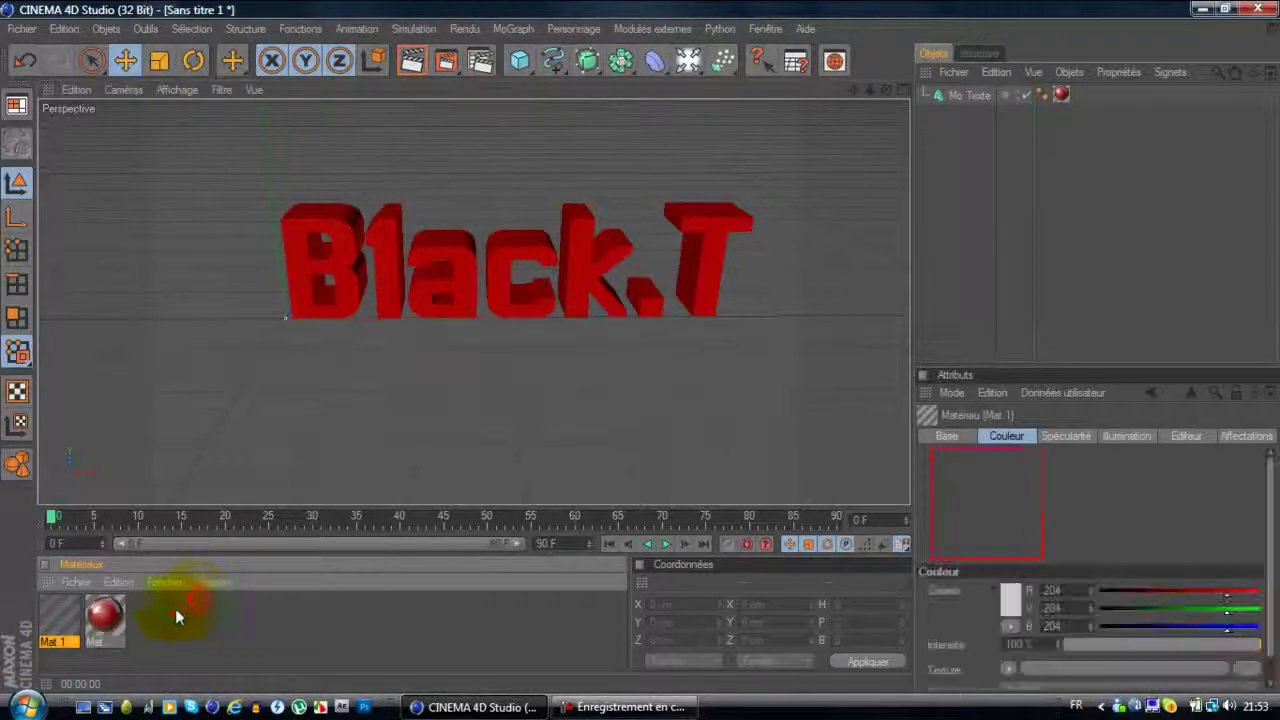
{"action": "double_click", "coordinate": [47, 617]}
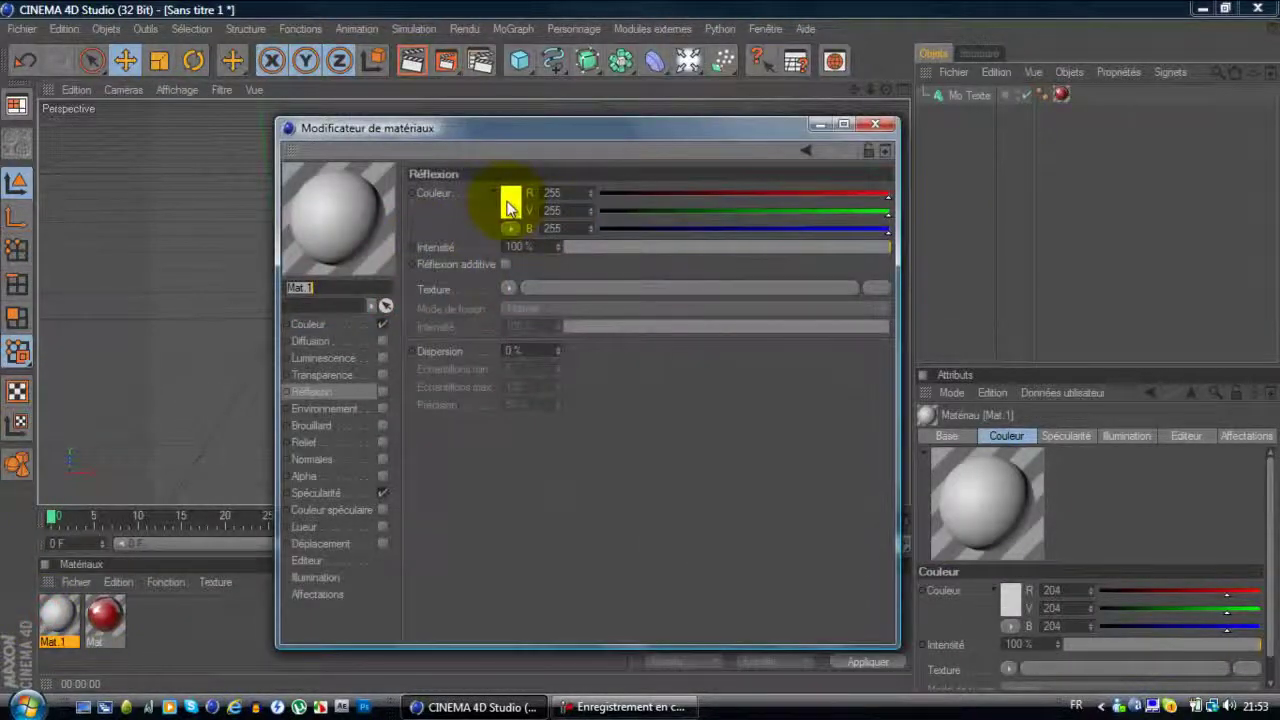
{"action": "left_click", "coordinate": [322, 326]}
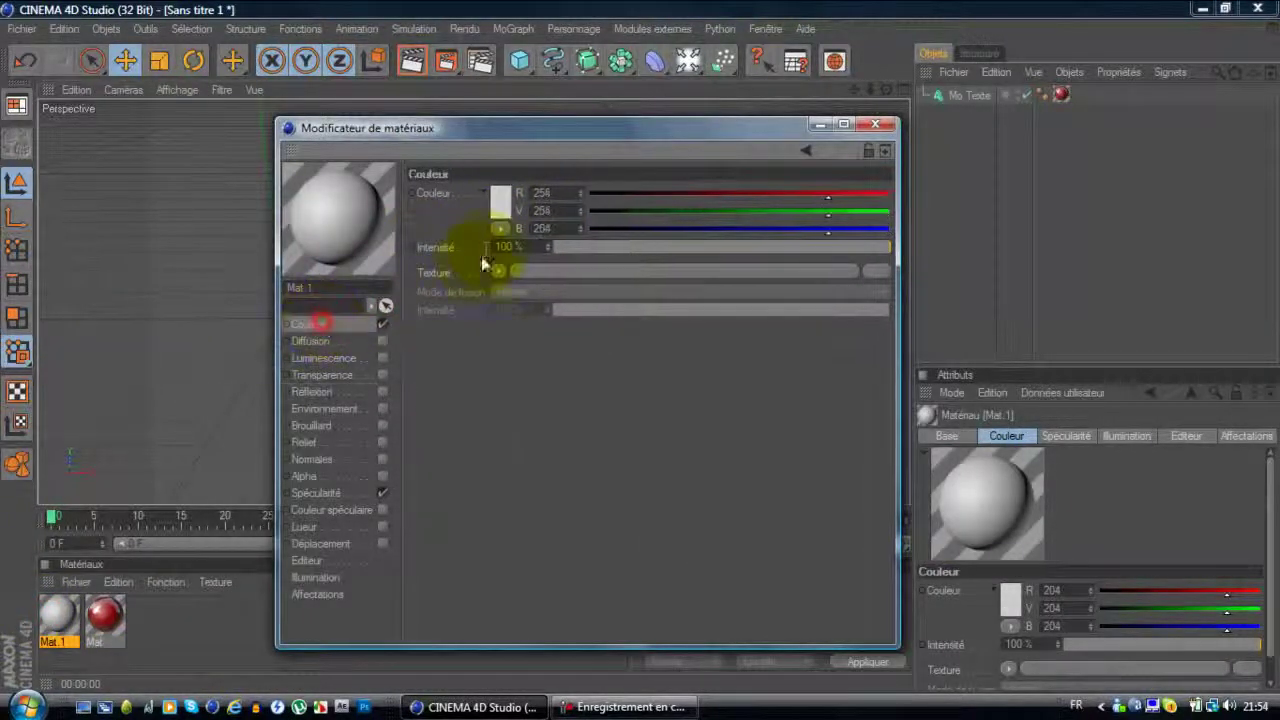
{"action": "left_click", "coordinate": [506, 203]}
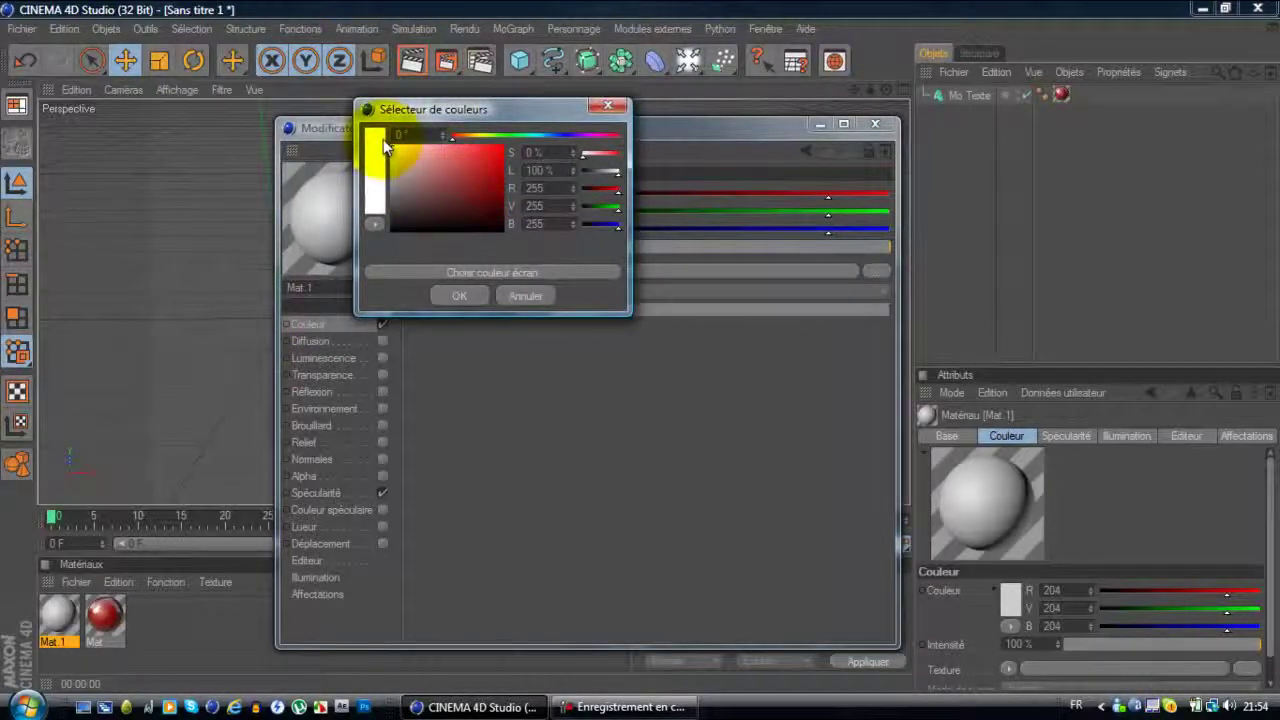
{"action": "left_click", "coordinate": [449, 298]}
Enable Réflexion on the white material with a Fresnel texture, and close the material editor
{"action": "left_click", "coordinate": [338, 392]}
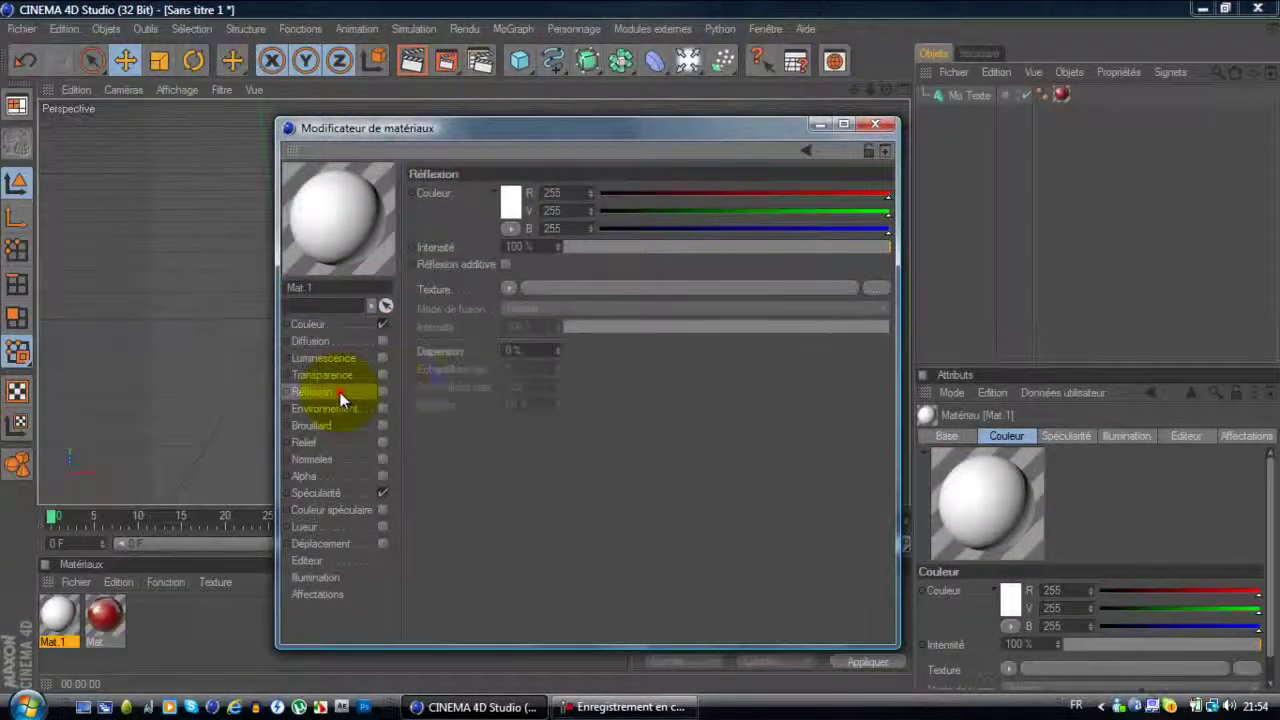
{"action": "left_click", "coordinate": [382, 391]}
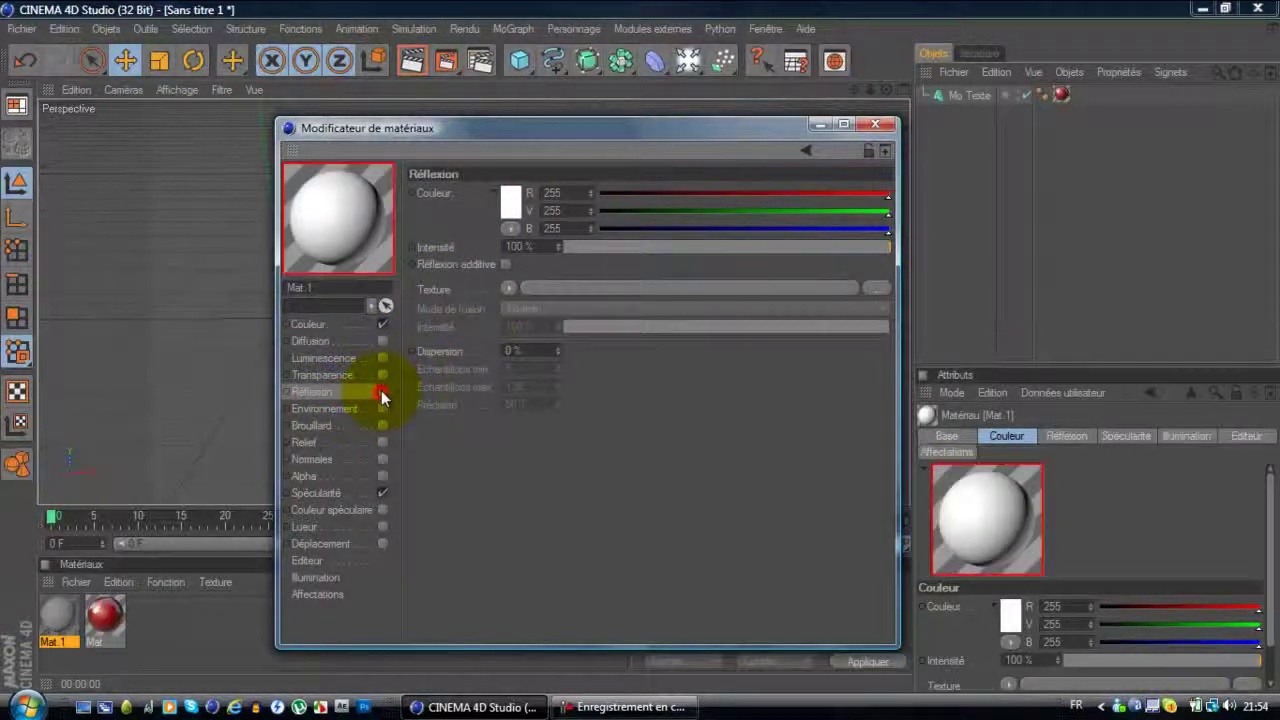
{"action": "left_click", "coordinate": [507, 288]}
{"action": "left_click", "coordinate": [543, 489]}
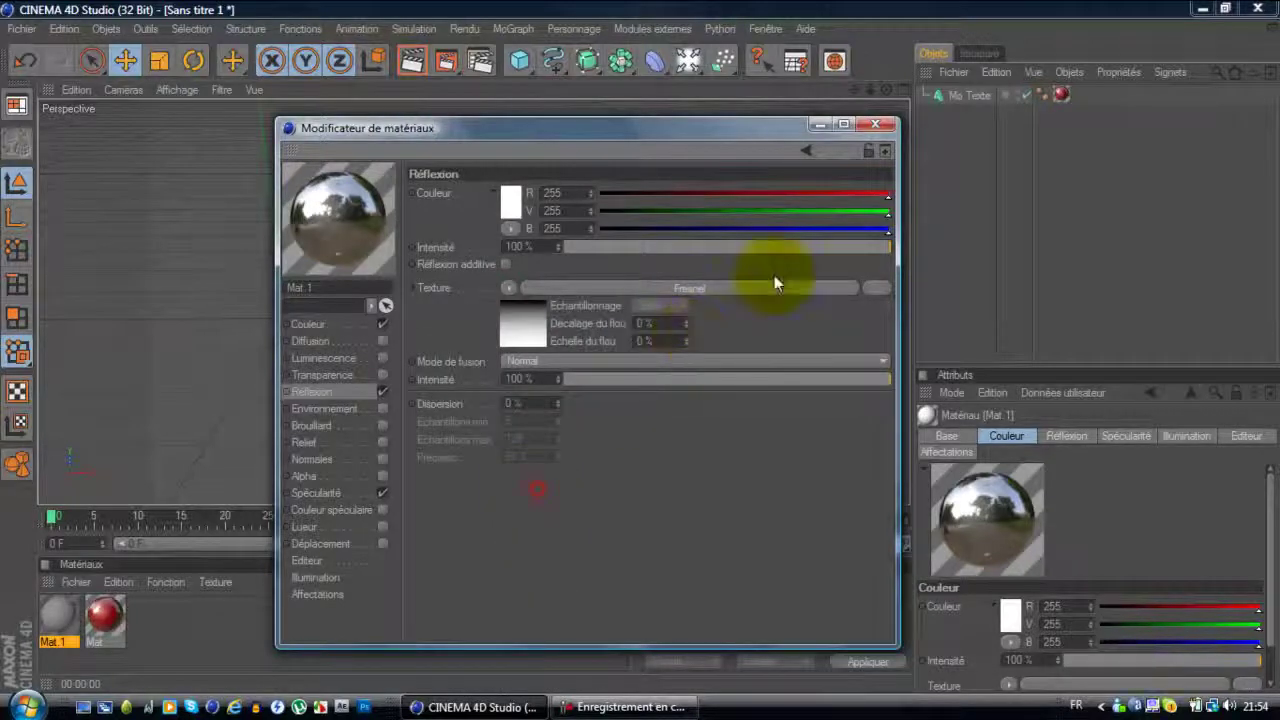
{"action": "left_click", "coordinate": [875, 123]}
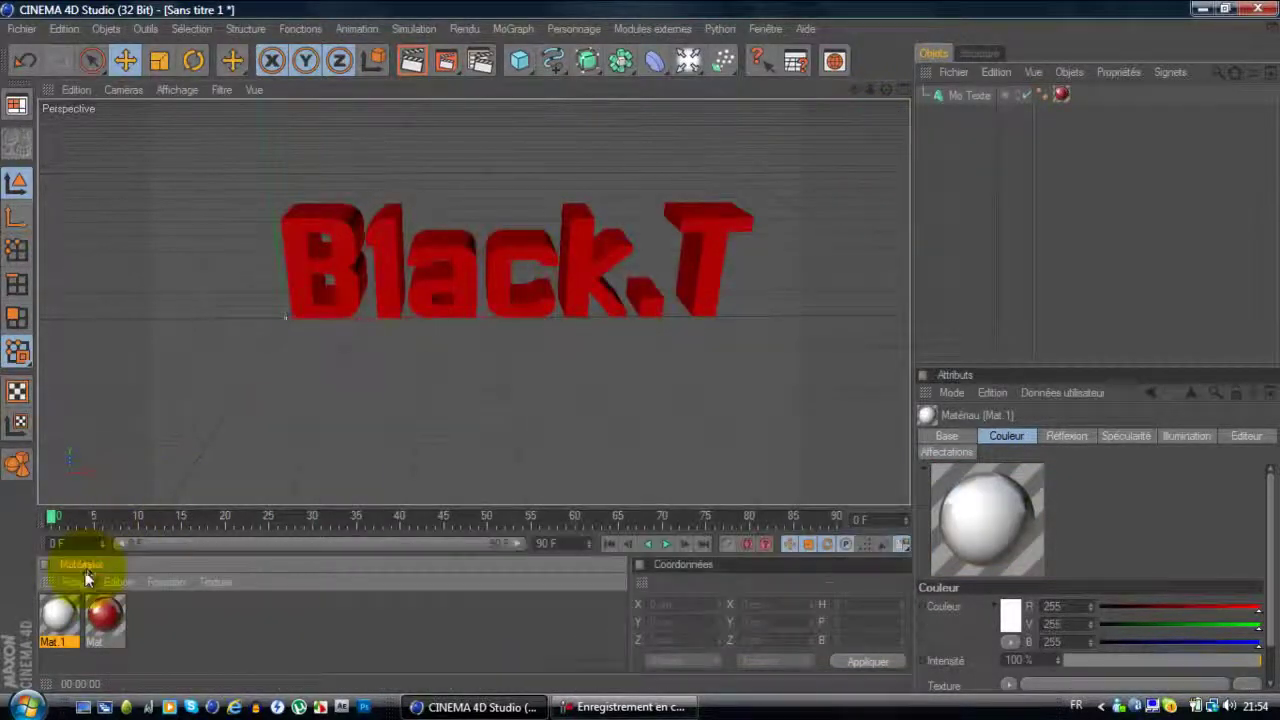
Apply the white material to the Mo Texte object as a second texture
{"action": "left_click_drag", "start_coordinate": [75, 613], "coordinate": [964, 94]}
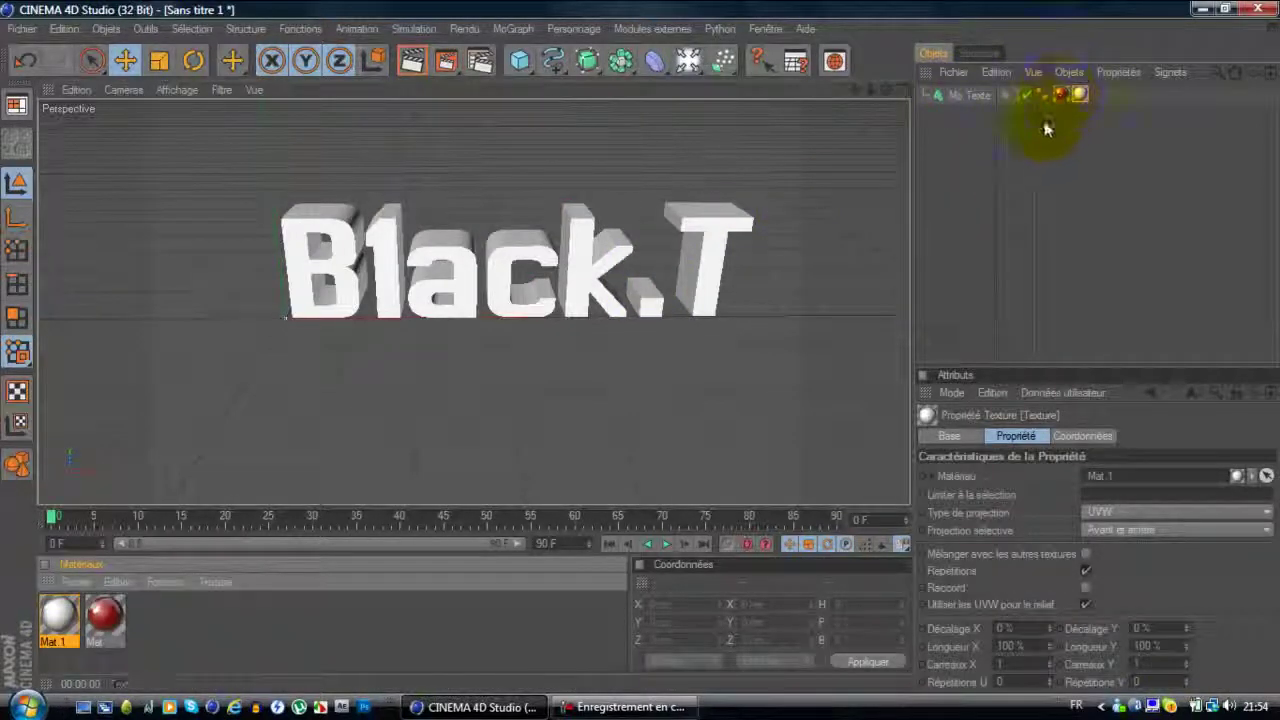
{"action": "left_click", "coordinate": [1061, 158]}
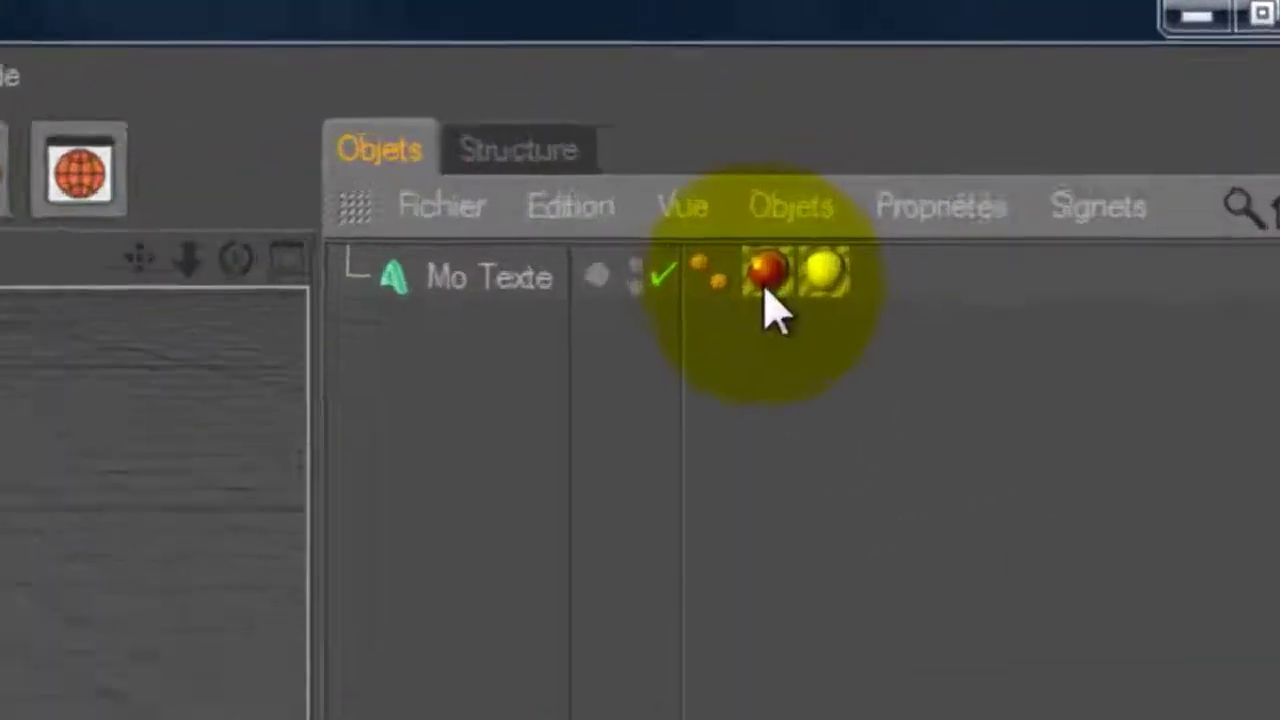
Limit the red texture tag on the Mo Texte object to the selection C1
{"action": "left_click", "coordinate": [1061, 94]}
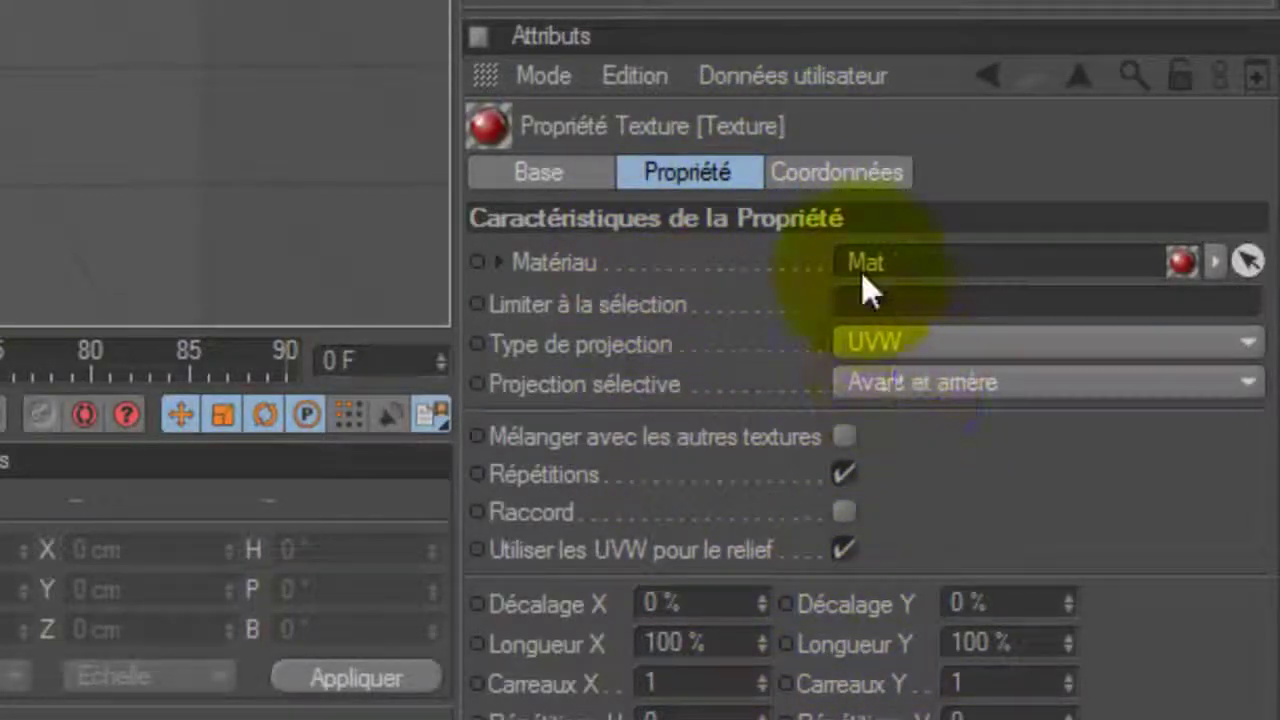
{"action": "left_click", "coordinate": [890, 304]}
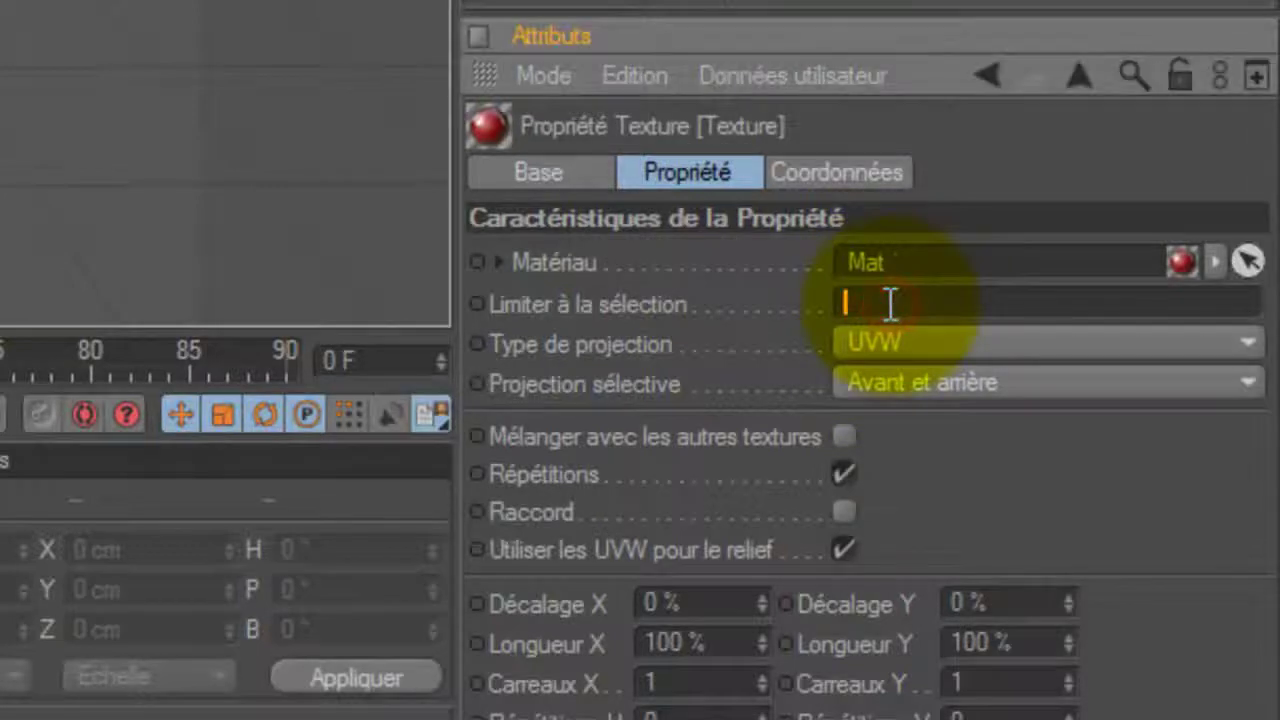
{"action": "key", "text": "Caps_Lock"}
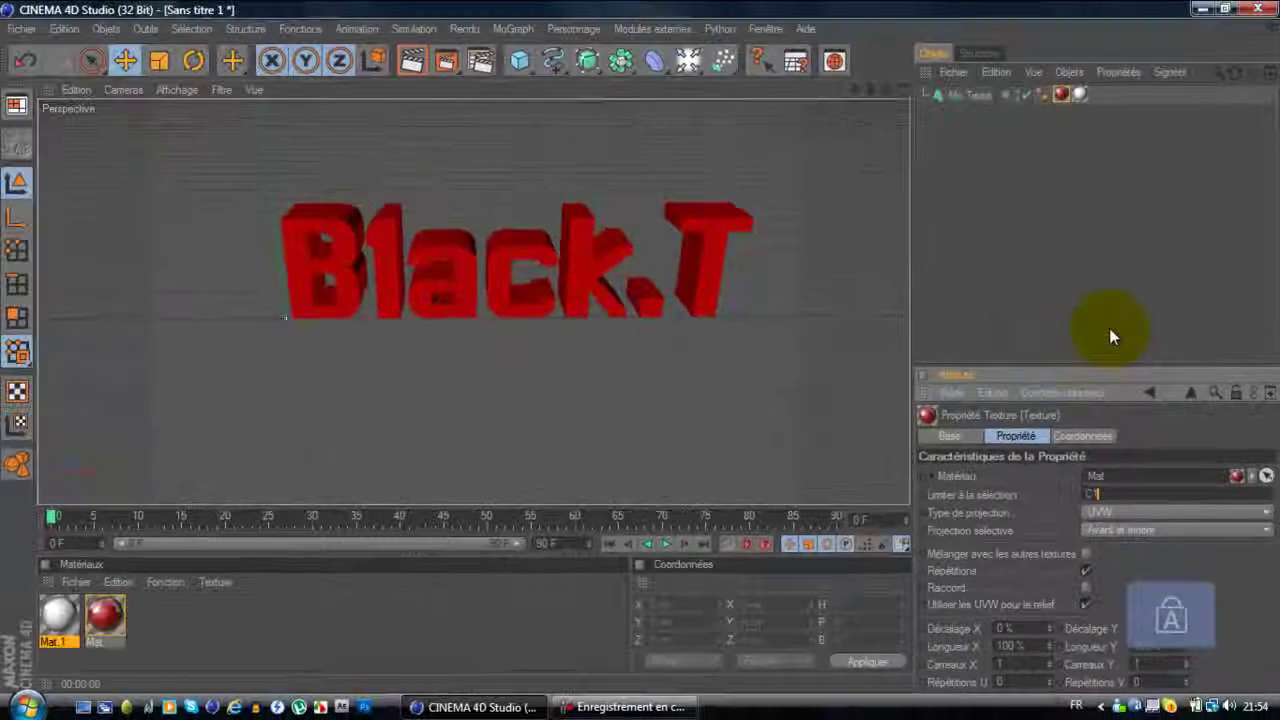
{"action": "left_click", "coordinate": [1107, 308]}
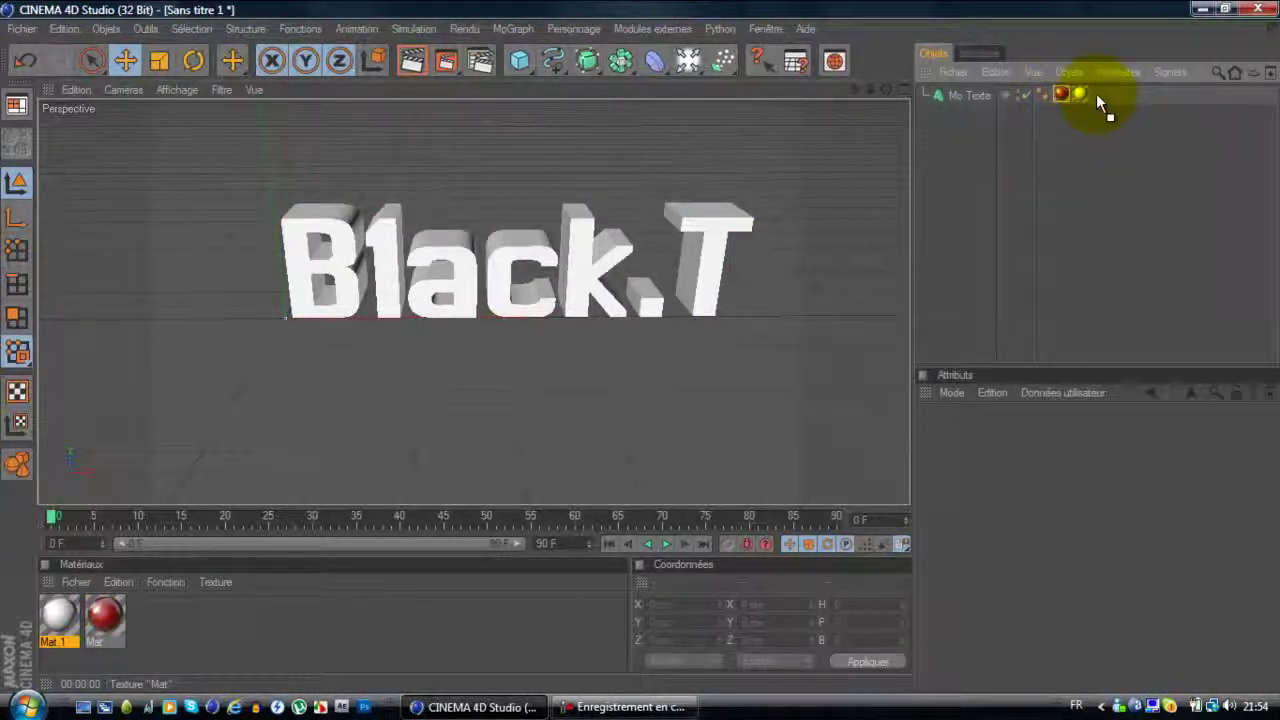
Reorder the text's texture tags so red comes after white, and preview with a render of the active view
{"action": "left_click", "coordinate": [1080, 93]}
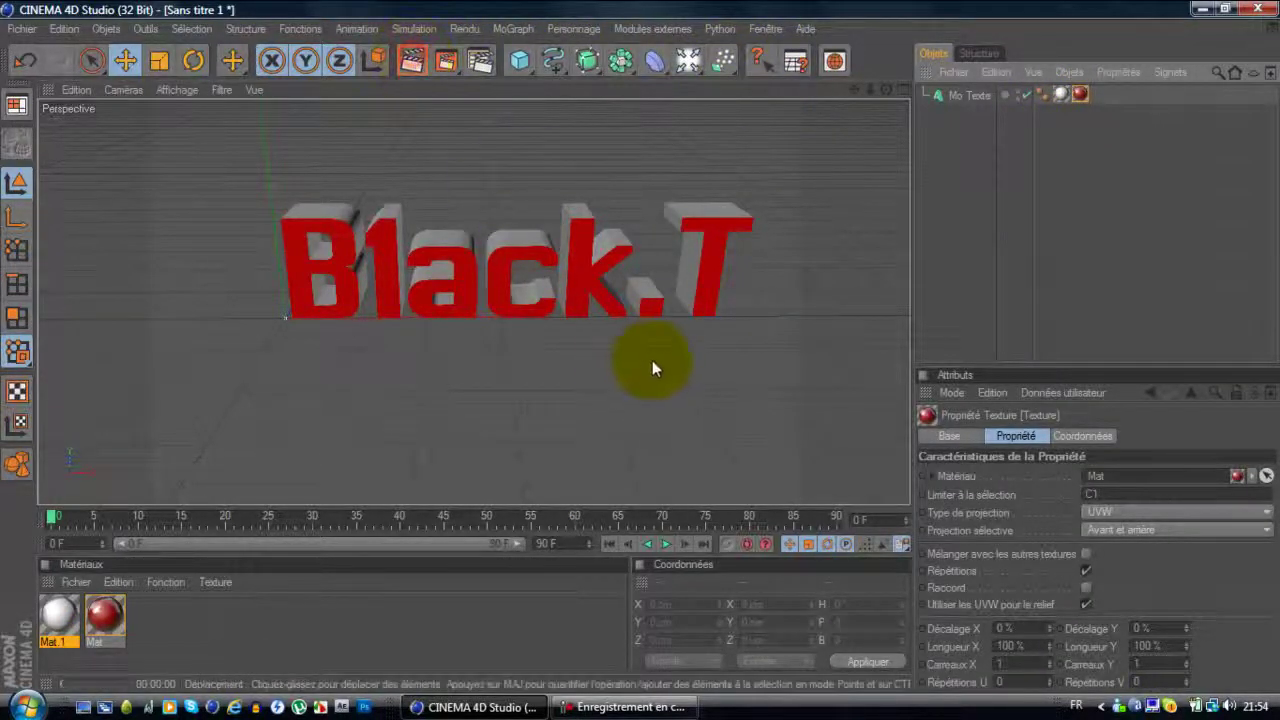
{"action": "key", "text": "ctrl+r"}
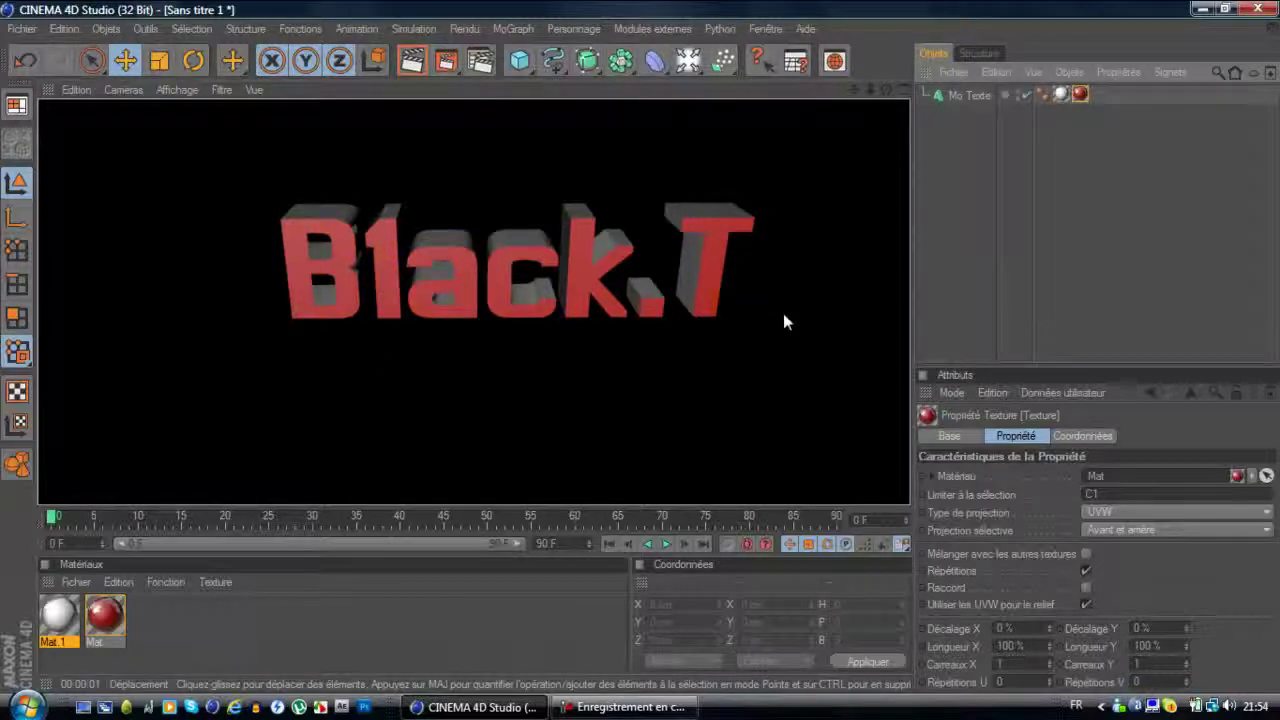
{"action": "left_click", "coordinate": [934, 243]}
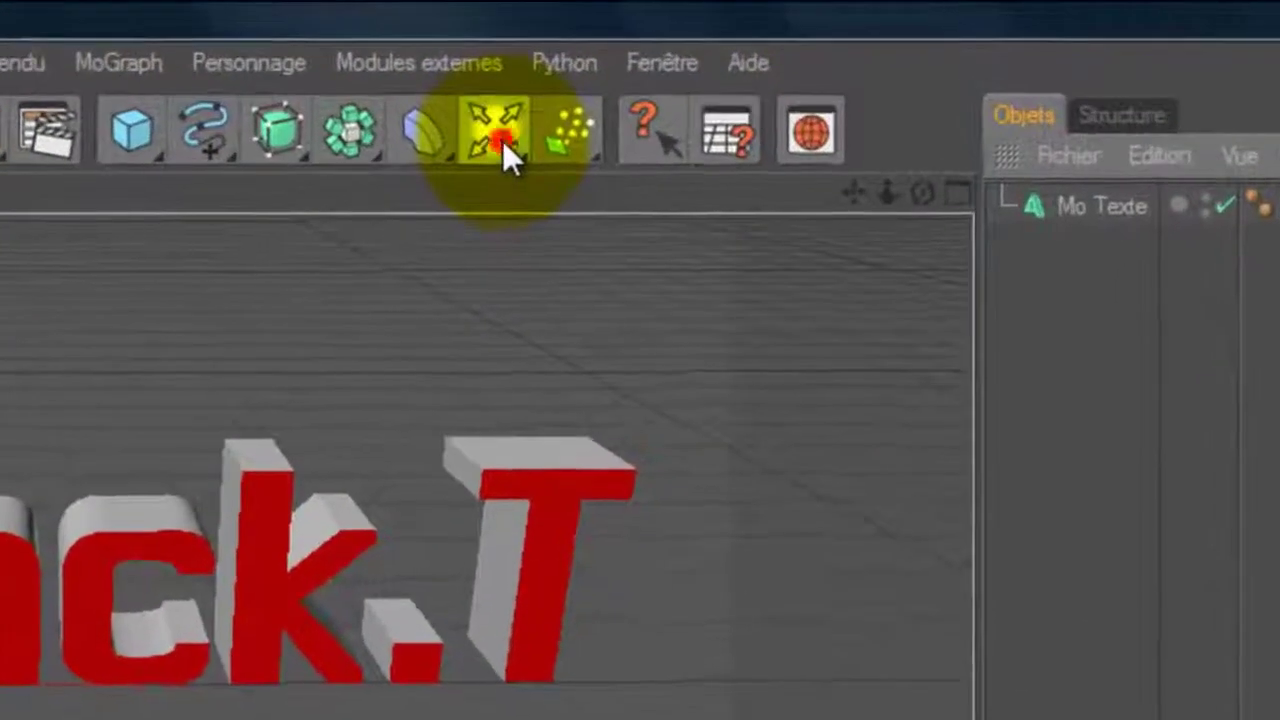
Add a Sol floor object, centre it under the text at about X 254 cm and lower it to about Y -14 cm
{"action": "left_click", "coordinate": [687, 61]}
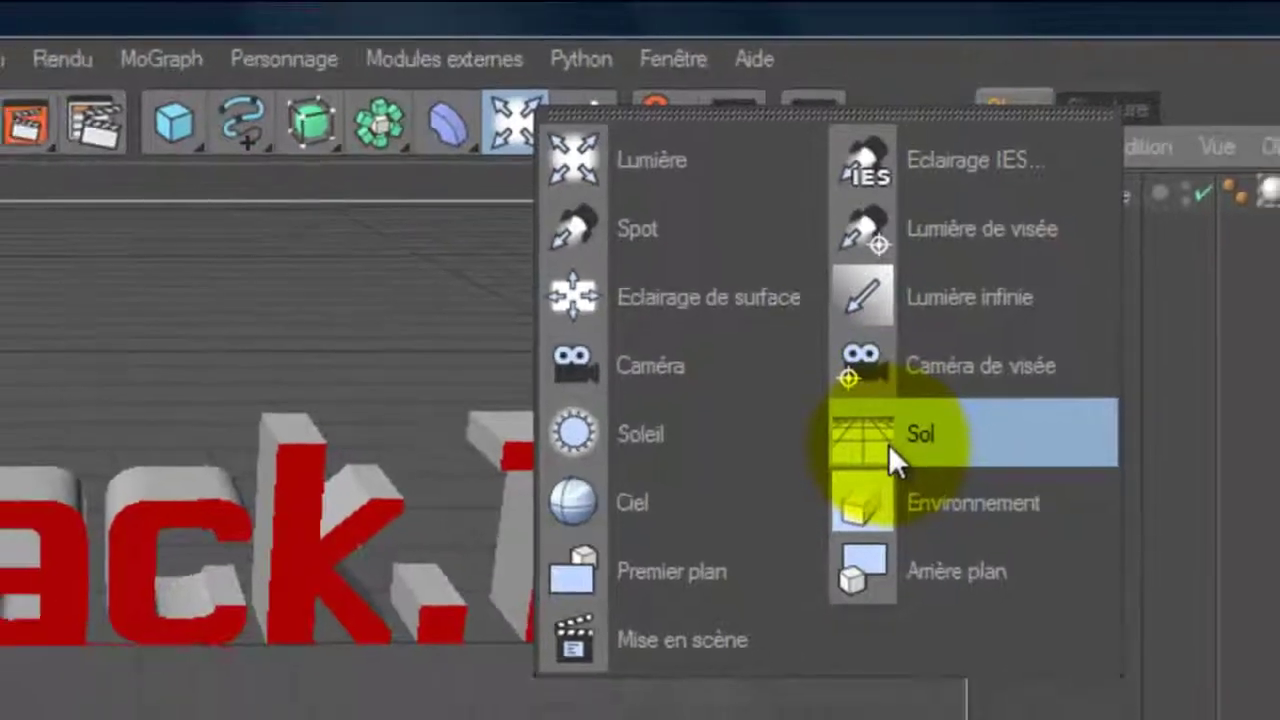
{"action": "left_click", "coordinate": [891, 472]}
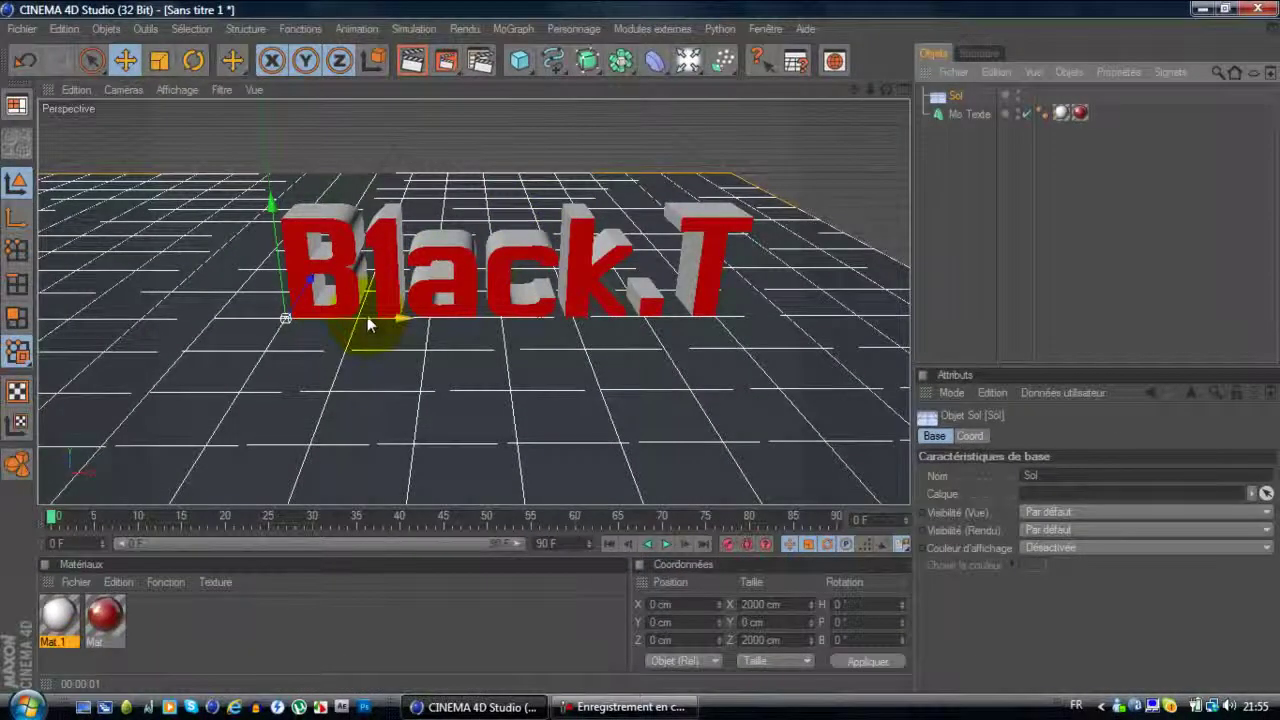
{"action": "left_click_drag", "start_coordinate": [367, 318], "coordinate": [474, 290]}
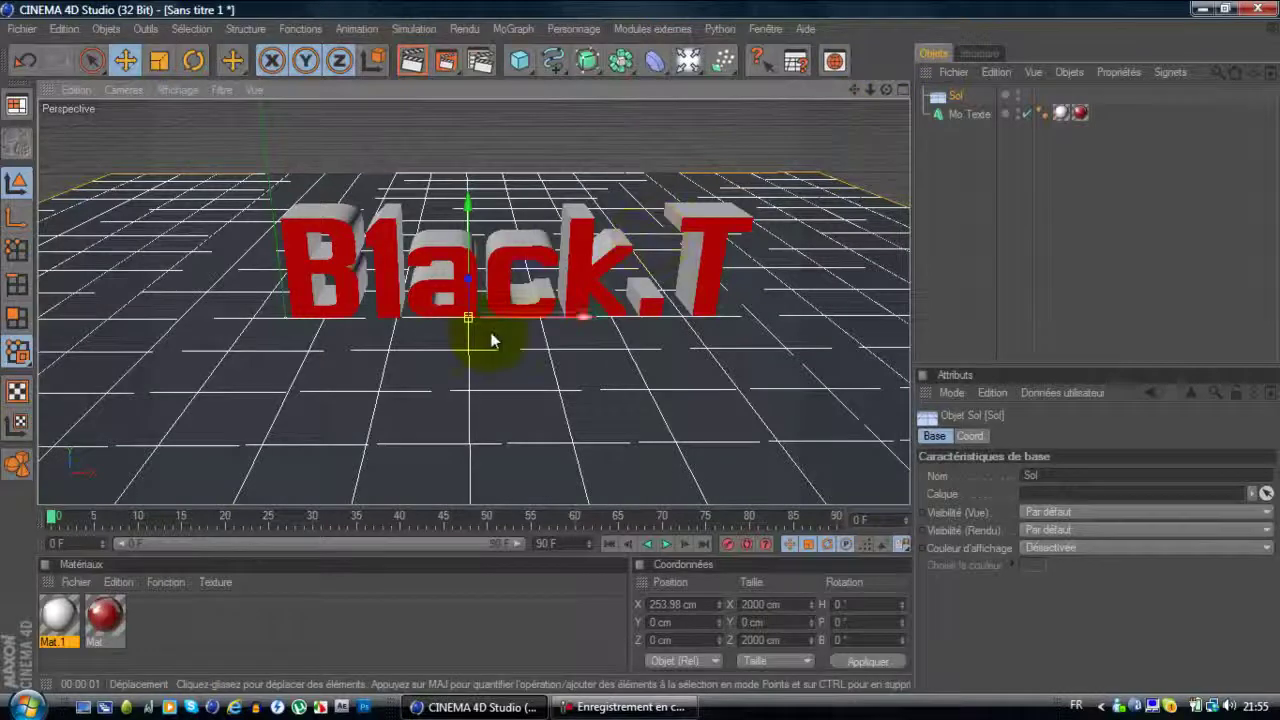
{"action": "mouse_move", "coordinate": [478, 232]}
{"action": "left_mouse_down"}
{"action": "mouse_move", "coordinate": [641, 355]}
{"action": "mouse_move", "coordinate": [491, 223]}
{"action": "left_mouse_up"}
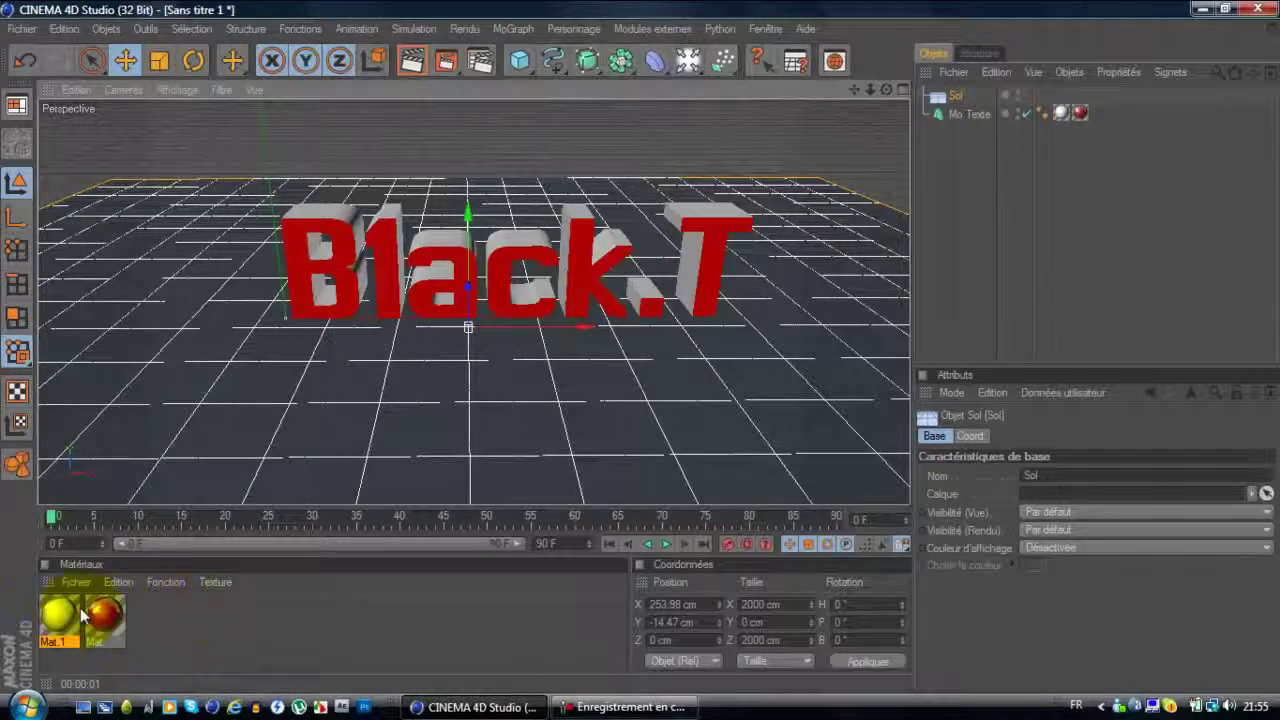
Apply the white material to the floor and preview it with a render of the active view
{"action": "left_click_drag", "start_coordinate": [60, 614], "coordinate": [945, 98]}
{"action": "left_click", "coordinate": [409, 62]}
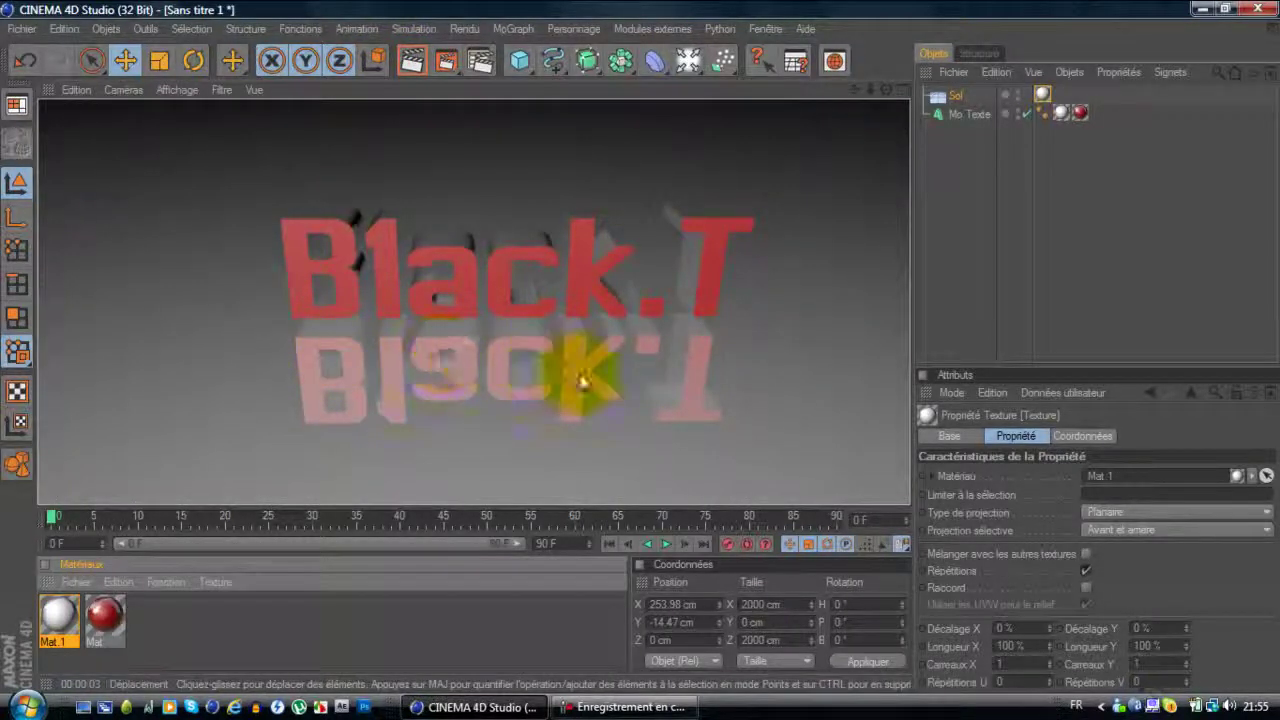
{"action": "left_click", "coordinate": [203, 632]}
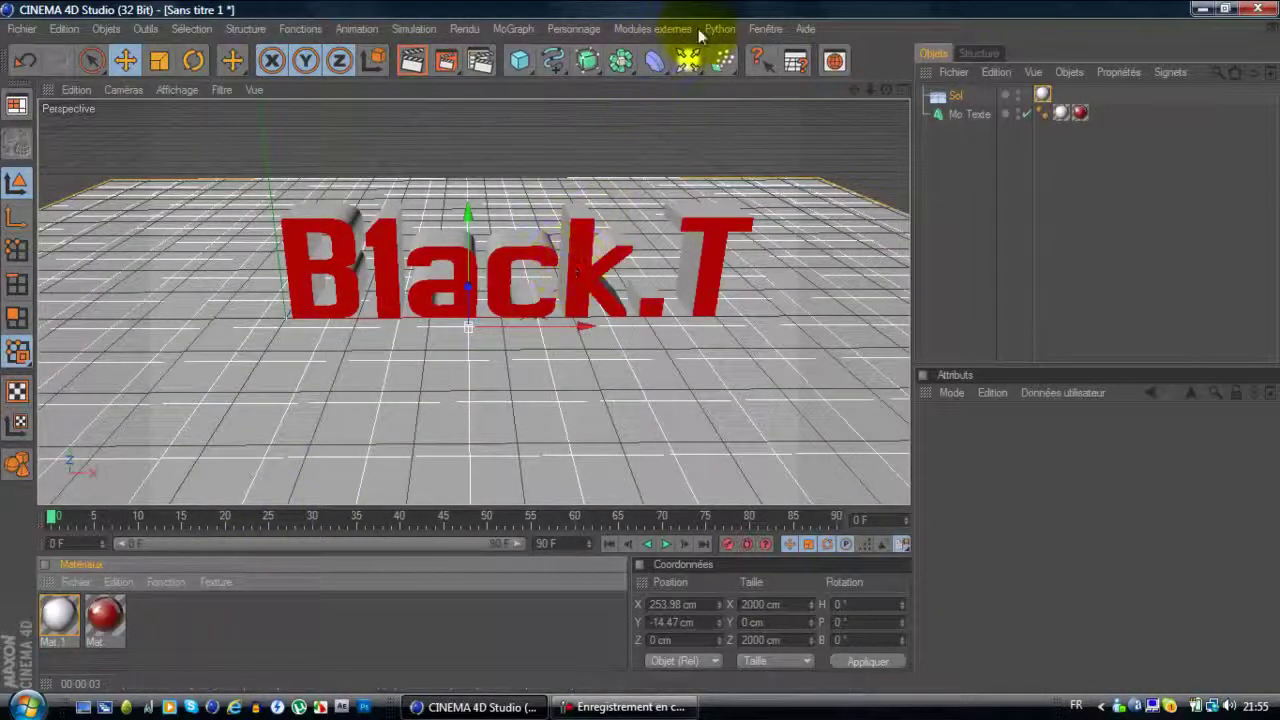
Add a second Sol object and pitch it about 86° so it stands upright as a back wall
{"action": "left_click_drag", "start_coordinate": [697, 70], "coordinate": [860, 208]}
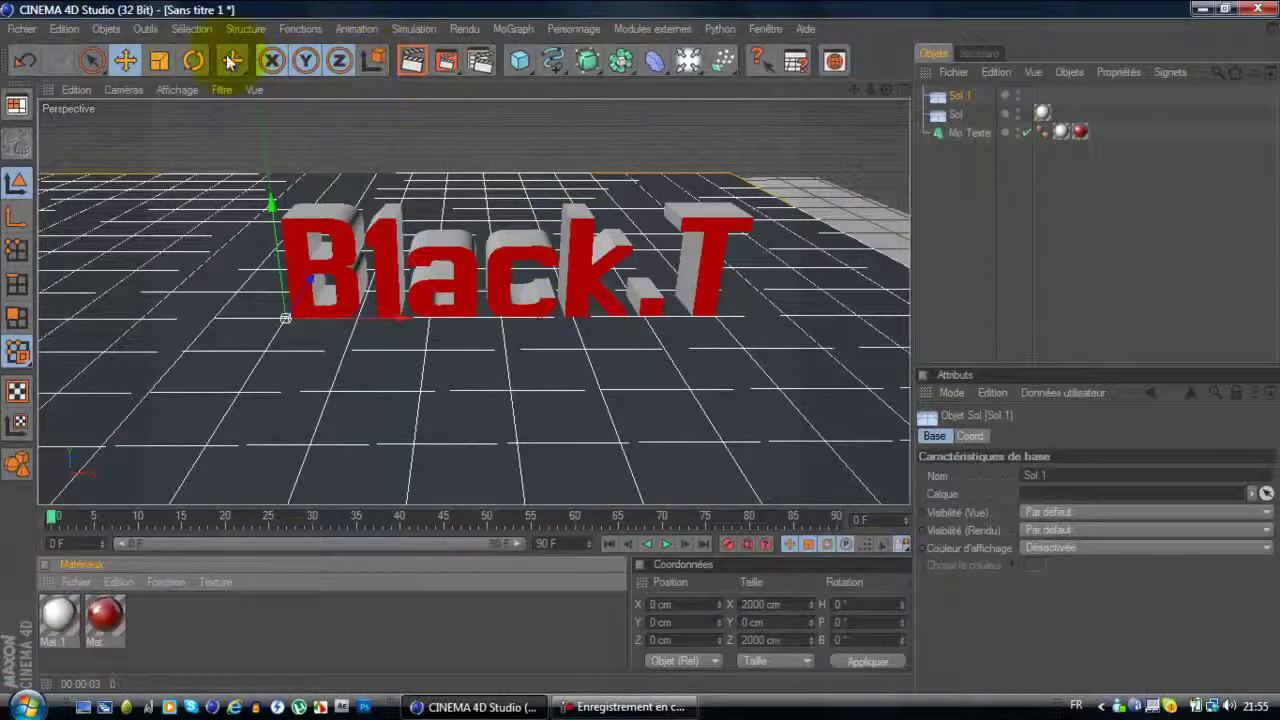
{"action": "left_click", "coordinate": [193, 61]}
{"action": "left_click_drag", "start_coordinate": [268, 262], "coordinate": [274, 364]}
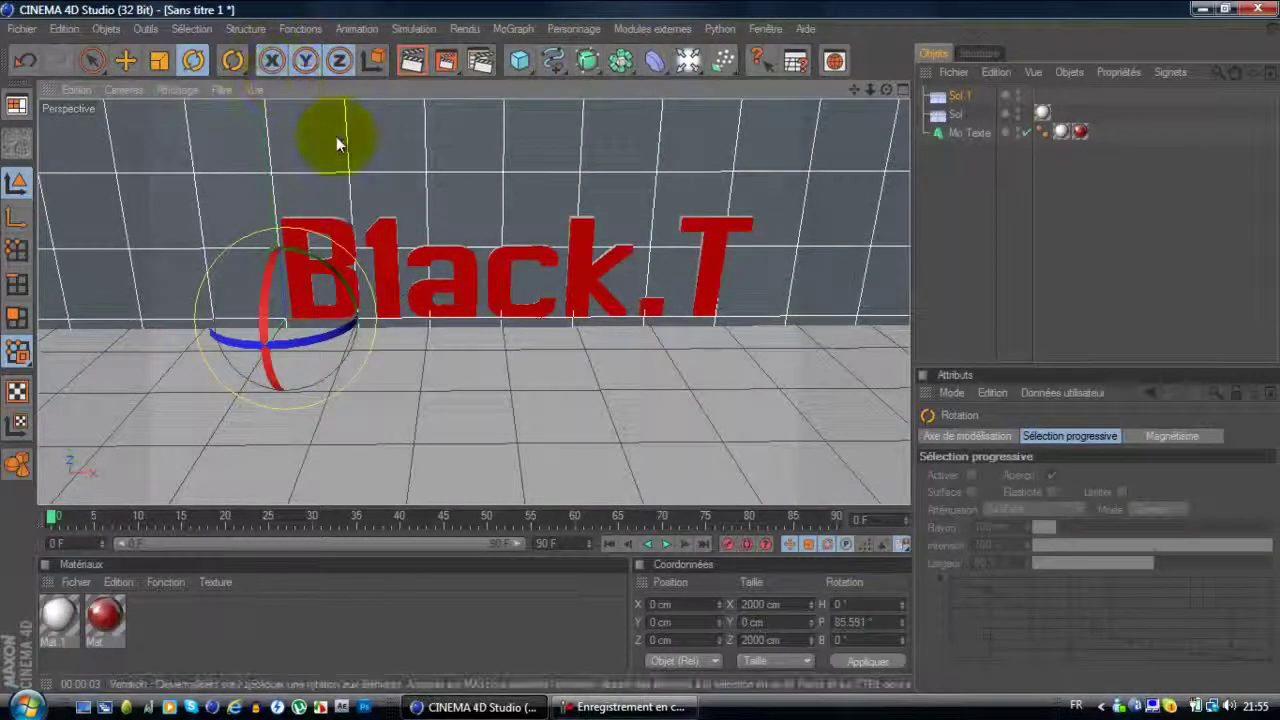
Move the upright Sol object behind the text, to about Y -10 cm and Z 134 cm
{"action": "left_click", "coordinate": [122, 61]}
{"action": "left_click_drag", "start_coordinate": [273, 333], "coordinate": [641, 347]}
{"action": "left_click_drag", "start_coordinate": [882, 90], "coordinate": [640, 347]}
{"action": "left_click_drag", "start_coordinate": [349, 286], "coordinate": [640, 351]}
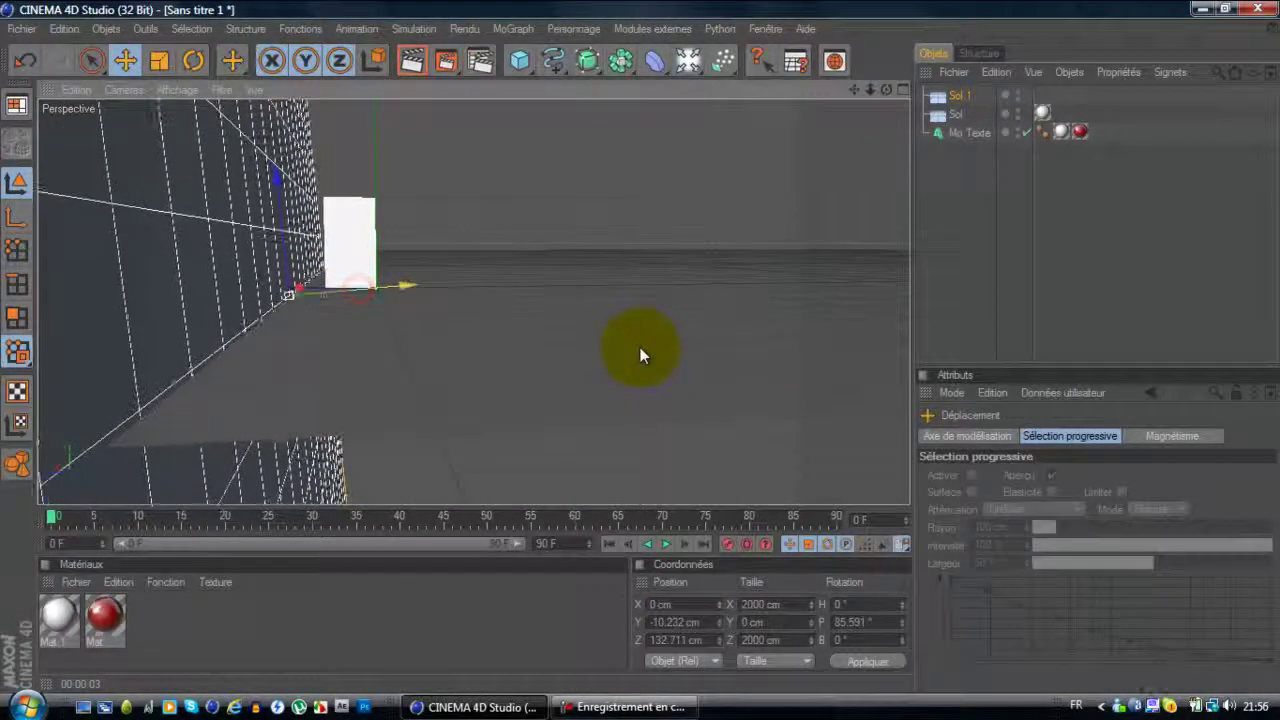
Adjust the back wall's pitch to about 90° and return to a front view of the text
{"action": "left_click", "coordinate": [200, 62]}
{"action": "mouse_move", "coordinate": [337, 234]}
{"action": "left_mouse_down"}
{"action": "mouse_move", "coordinate": [337, 251]}
{"action": "mouse_move", "coordinate": [334, 240]}
{"action": "mouse_move", "coordinate": [352, 248]}
{"action": "left_mouse_up"}
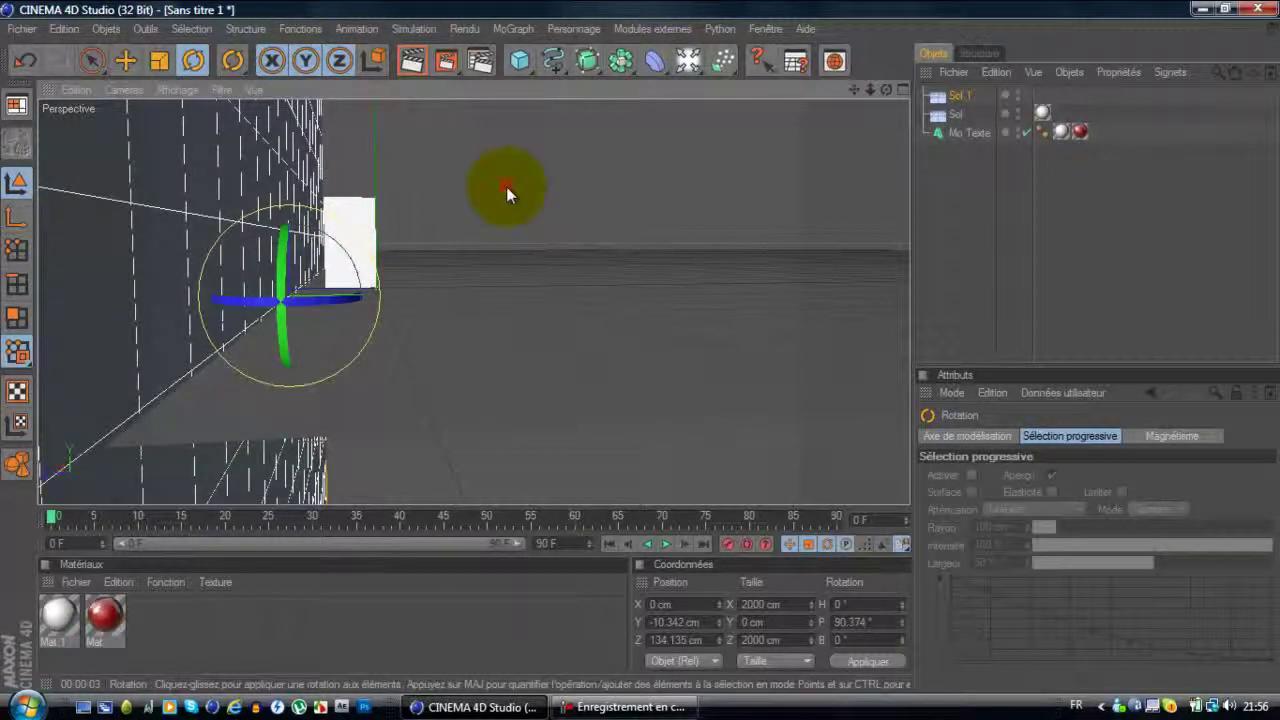
{"action": "left_click", "coordinate": [506, 186]}
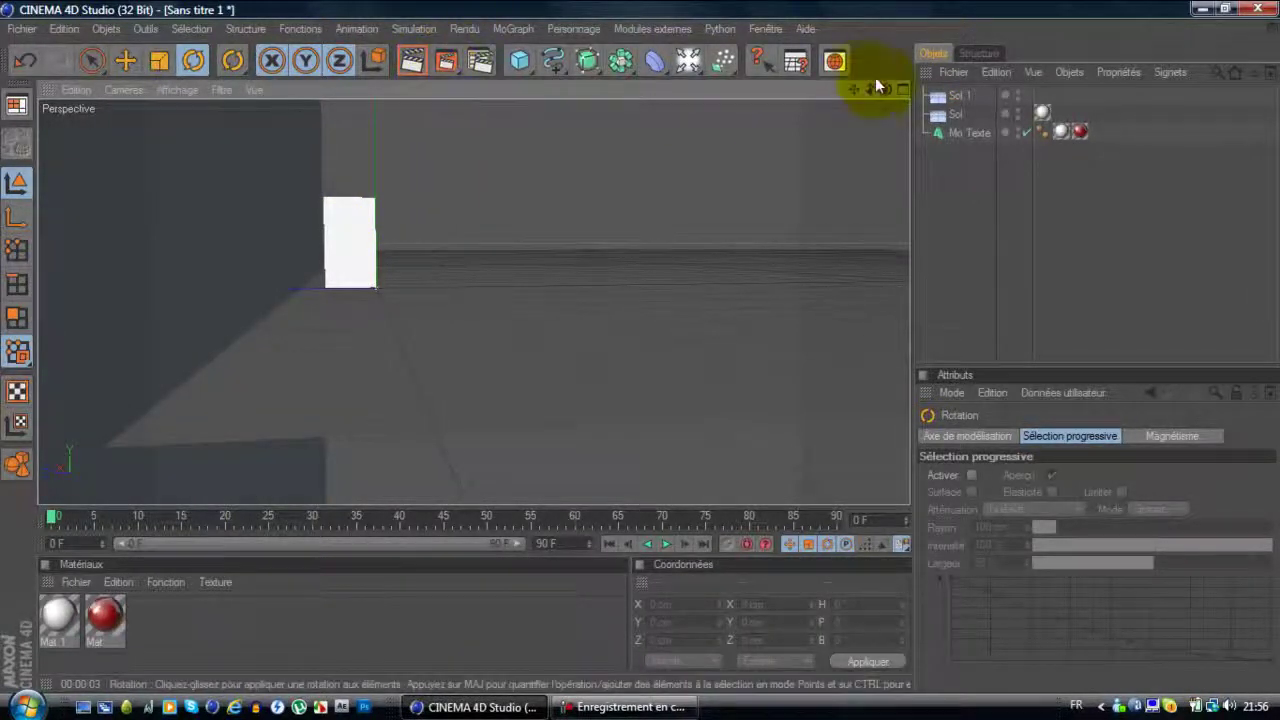
{"action": "left_click_drag", "start_coordinate": [884, 88], "coordinate": [640, 349]}
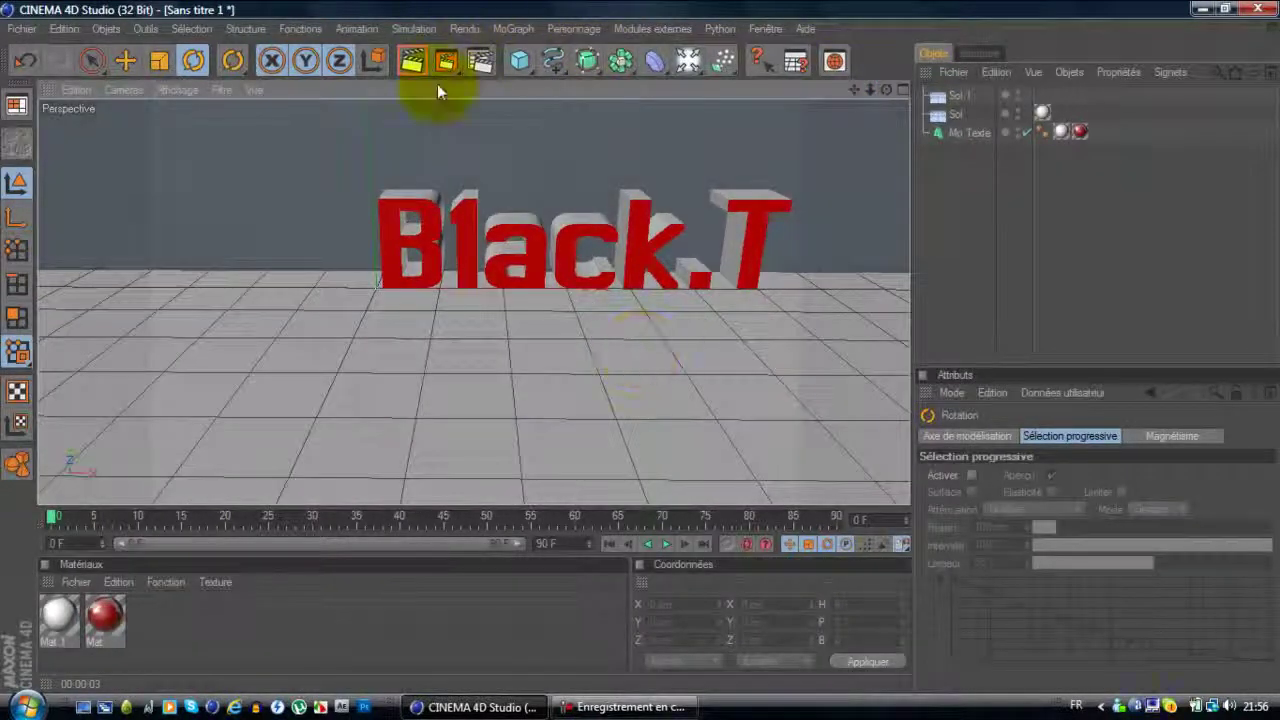
Create a new material and set its Couleur to black (0, 0, 0)
{"action": "double_click", "coordinate": [206, 650]}
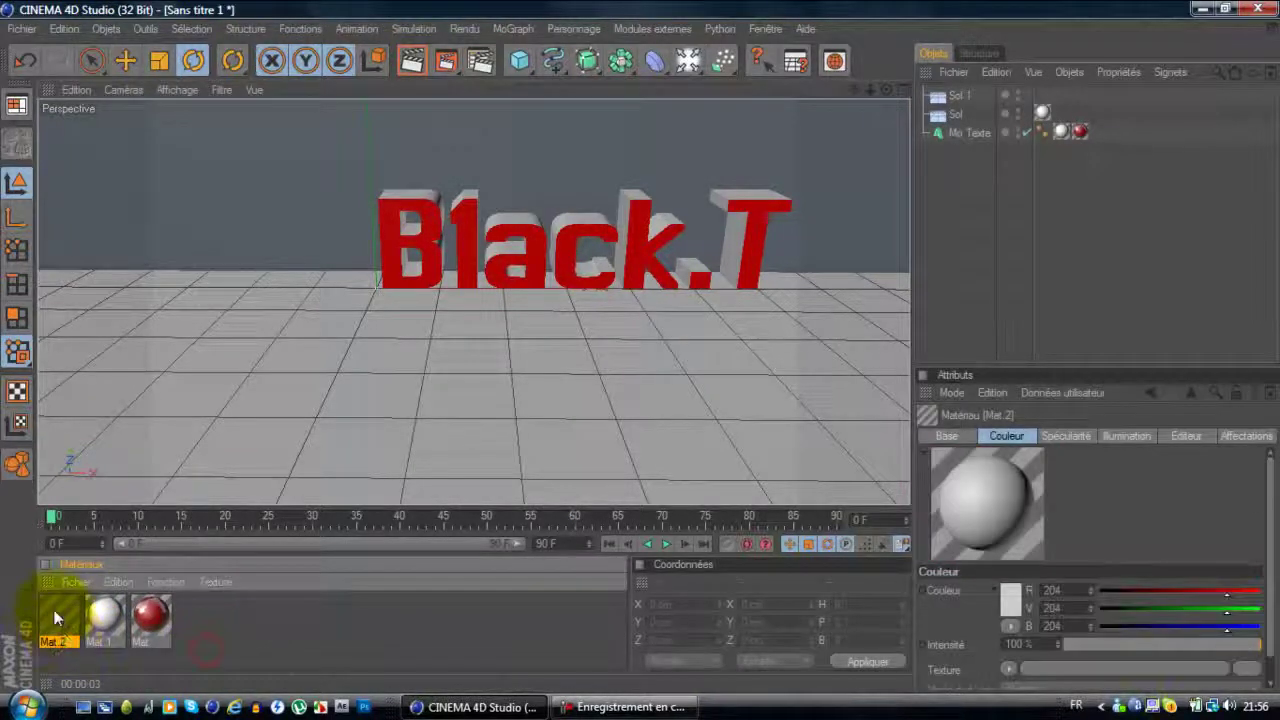
{"action": "double_click", "coordinate": [55, 616]}
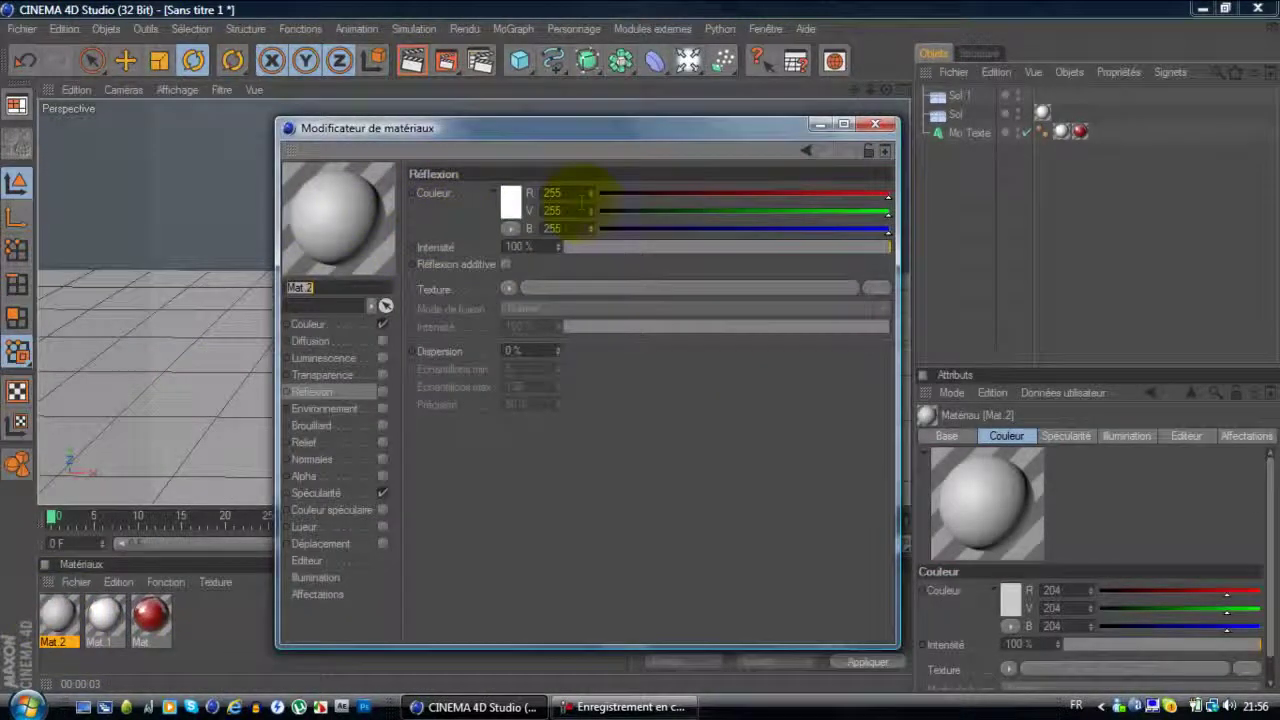
{"action": "left_click", "coordinate": [344, 324]}
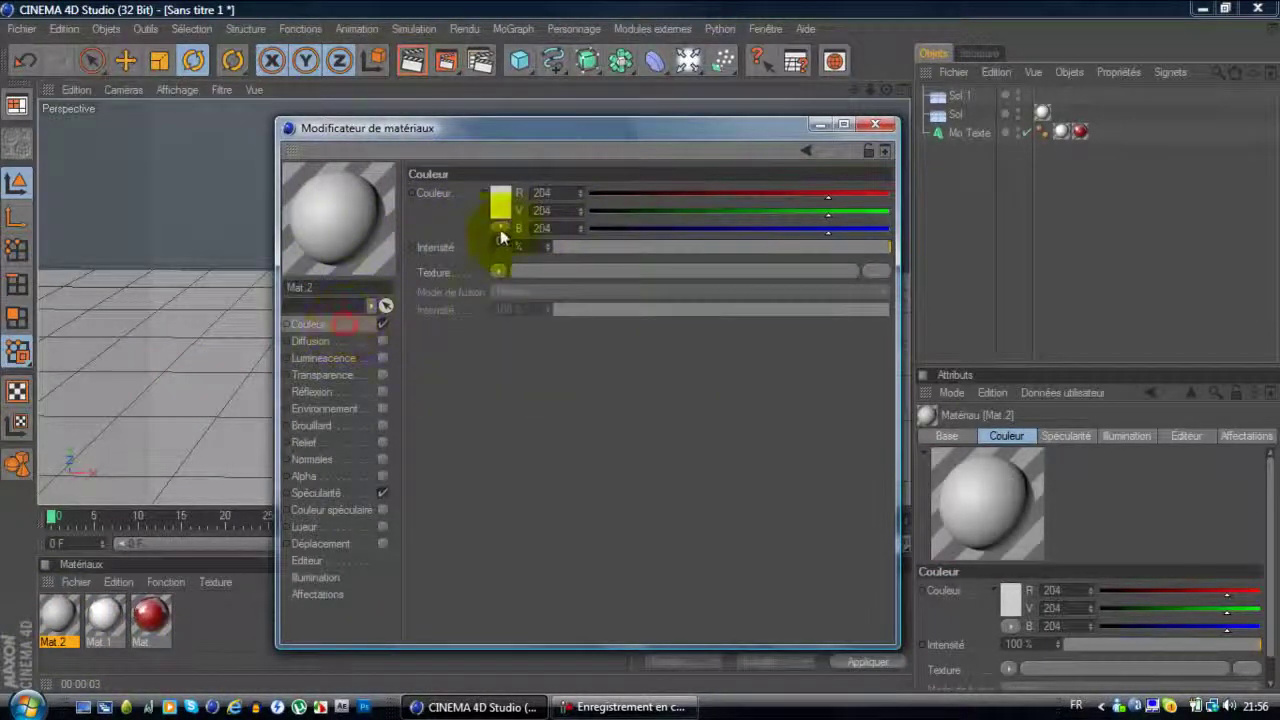
{"action": "left_click", "coordinate": [510, 202]}
{"action": "mouse_move", "coordinate": [486, 175]}
{"action": "left_mouse_down"}
{"action": "mouse_move", "coordinate": [450, 167]}
{"action": "mouse_move", "coordinate": [410, 260]}
{"action": "left_mouse_up"}
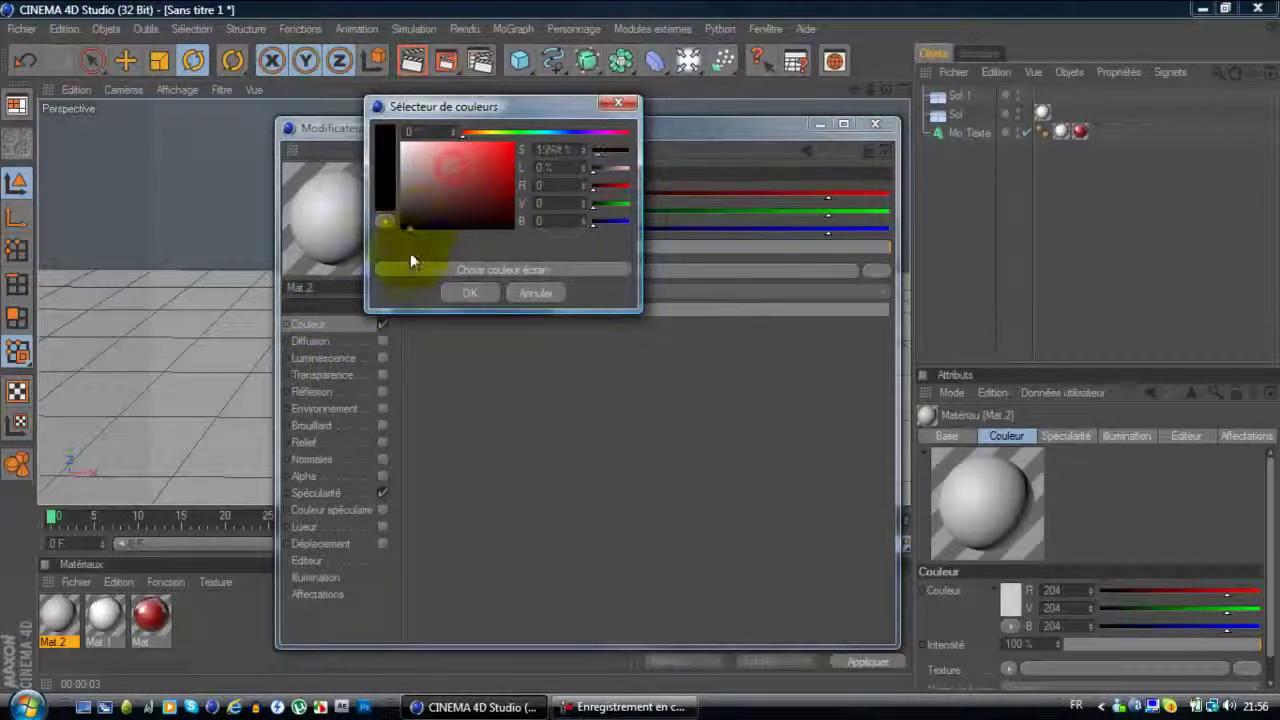
{"action": "left_click", "coordinate": [464, 293]}
Enable Réflexion on the black material with a Fresnel texture, and close the material editor
{"action": "left_click", "coordinate": [311, 391]}
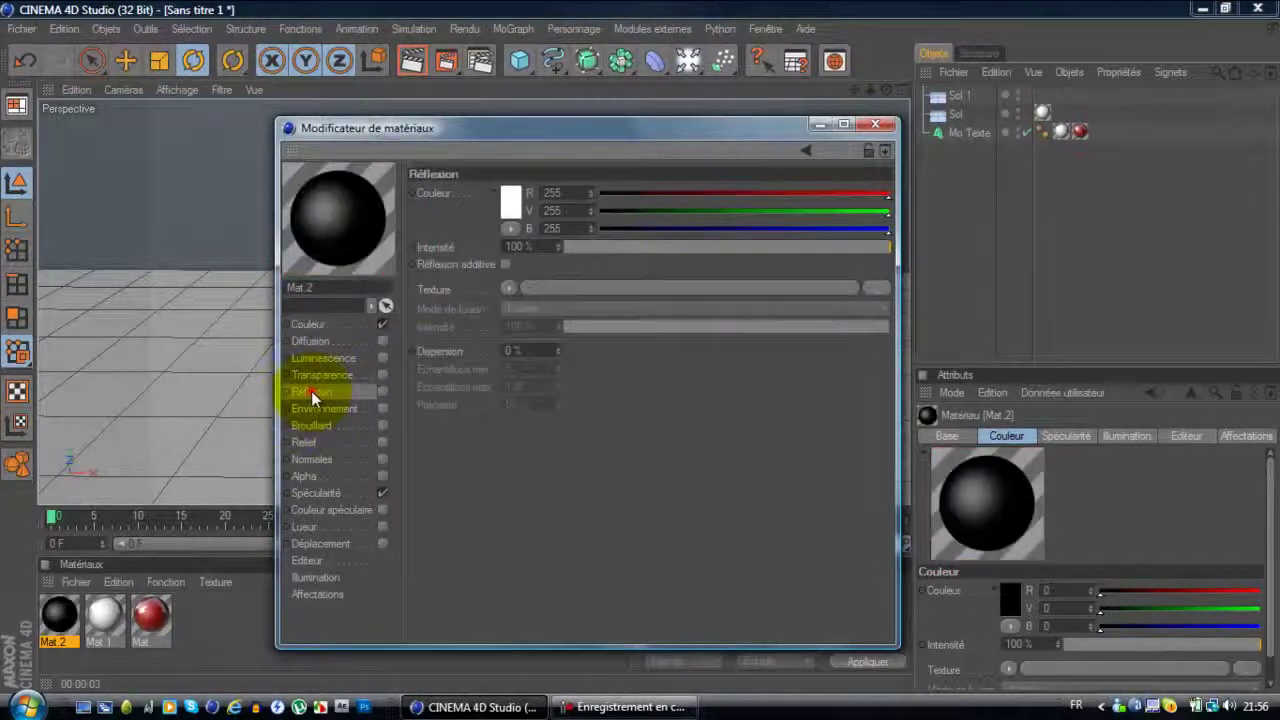
{"action": "left_click", "coordinate": [382, 391]}
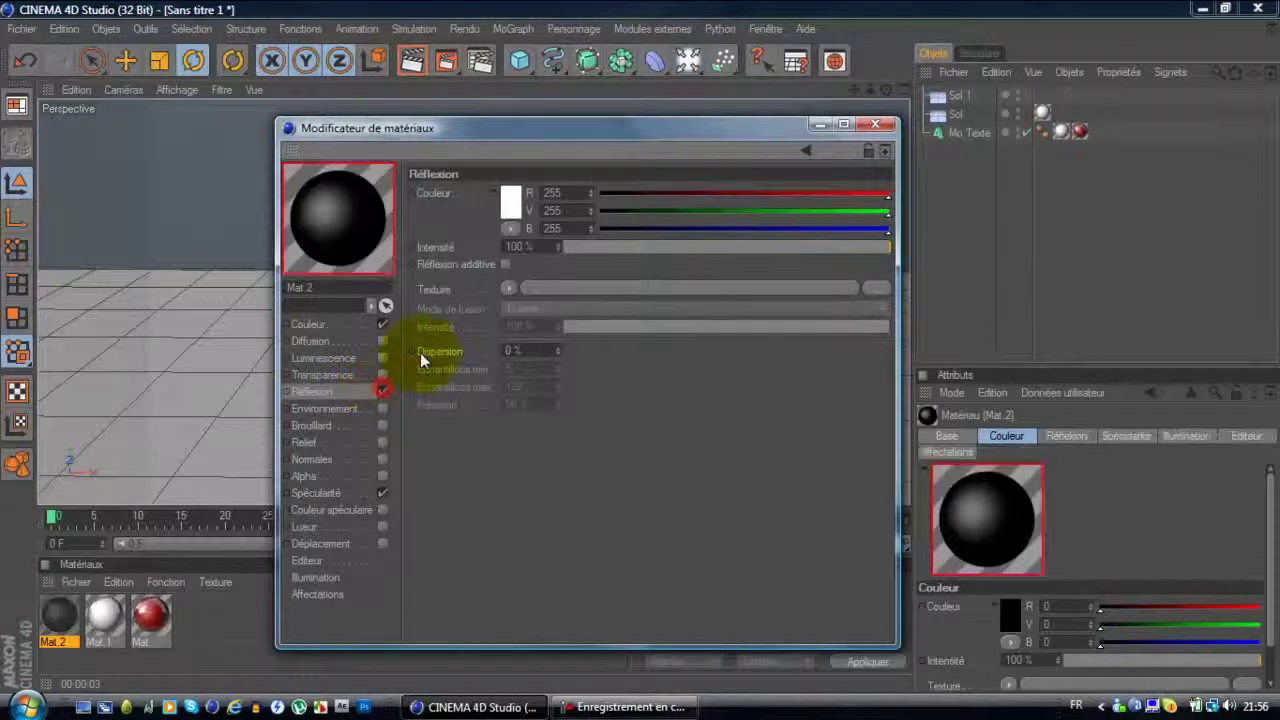
{"action": "left_click", "coordinate": [508, 289]}
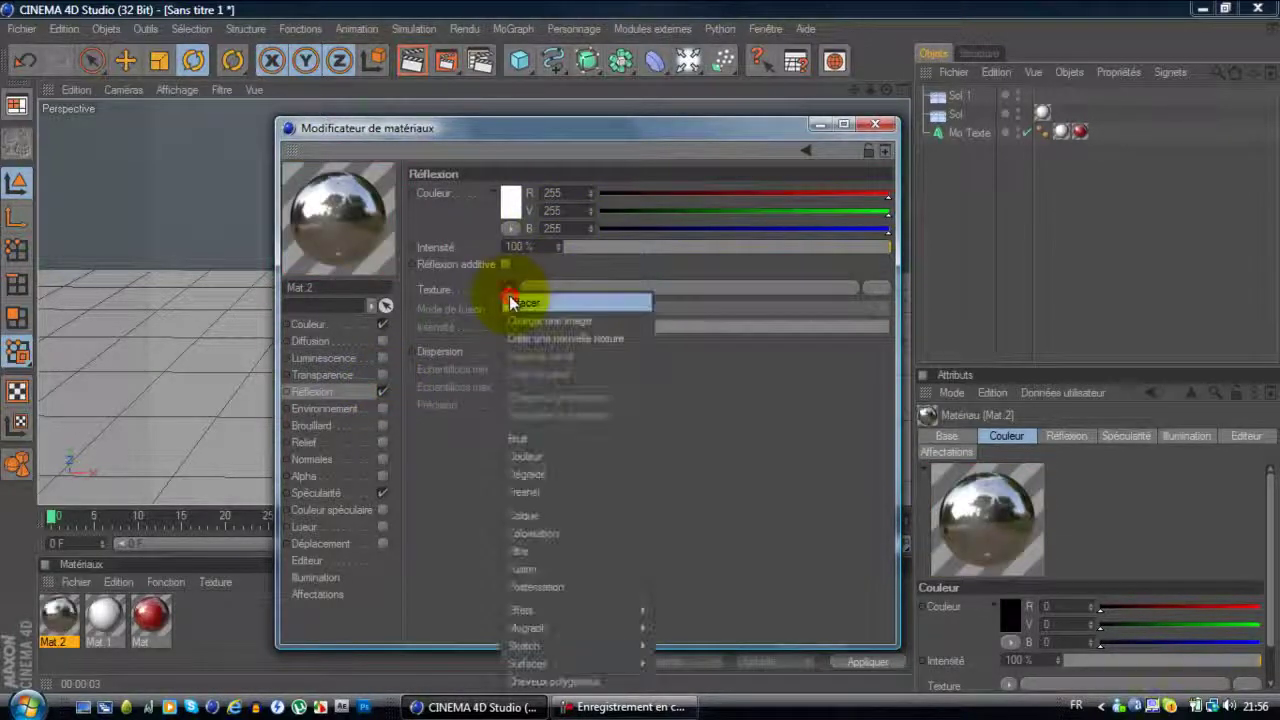
{"action": "left_click", "coordinate": [527, 491]}
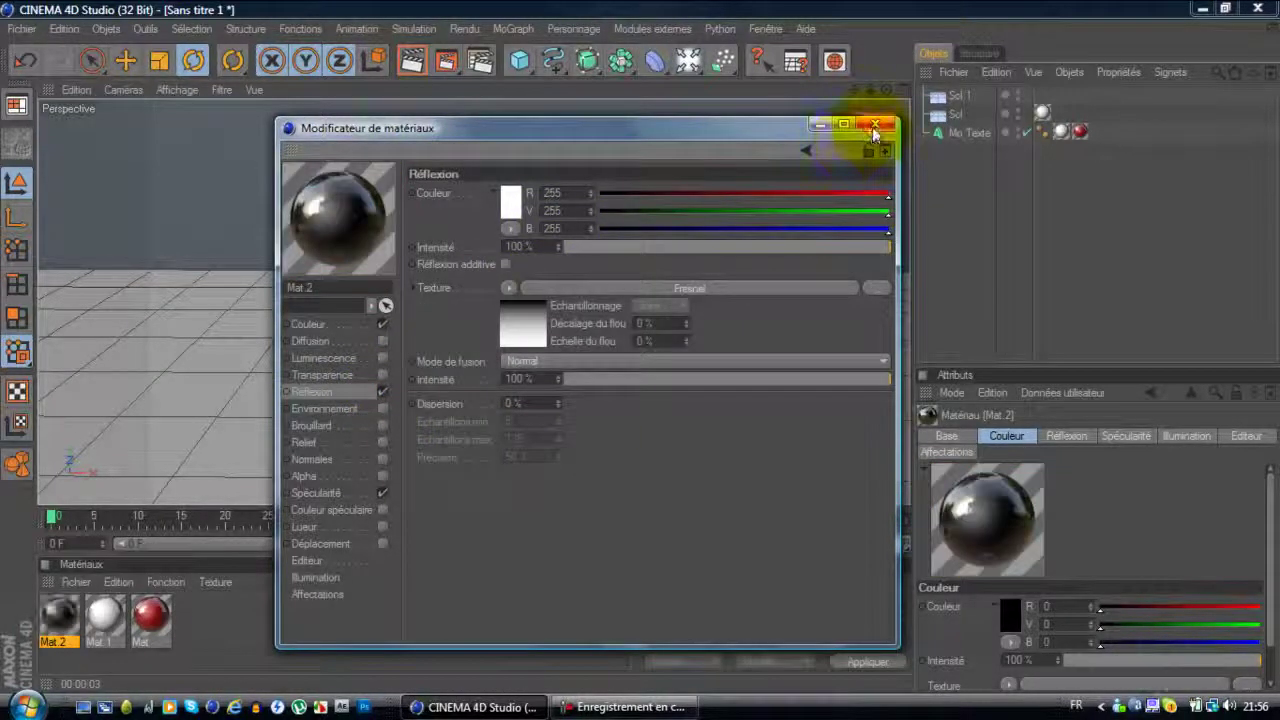
{"action": "left_click", "coordinate": [875, 126]}
Apply the black material to the back wall, preview a render, and compare it with the finished desktop wallpaper
{"action": "left_click_drag", "start_coordinate": [70, 620], "coordinate": [978, 97]}
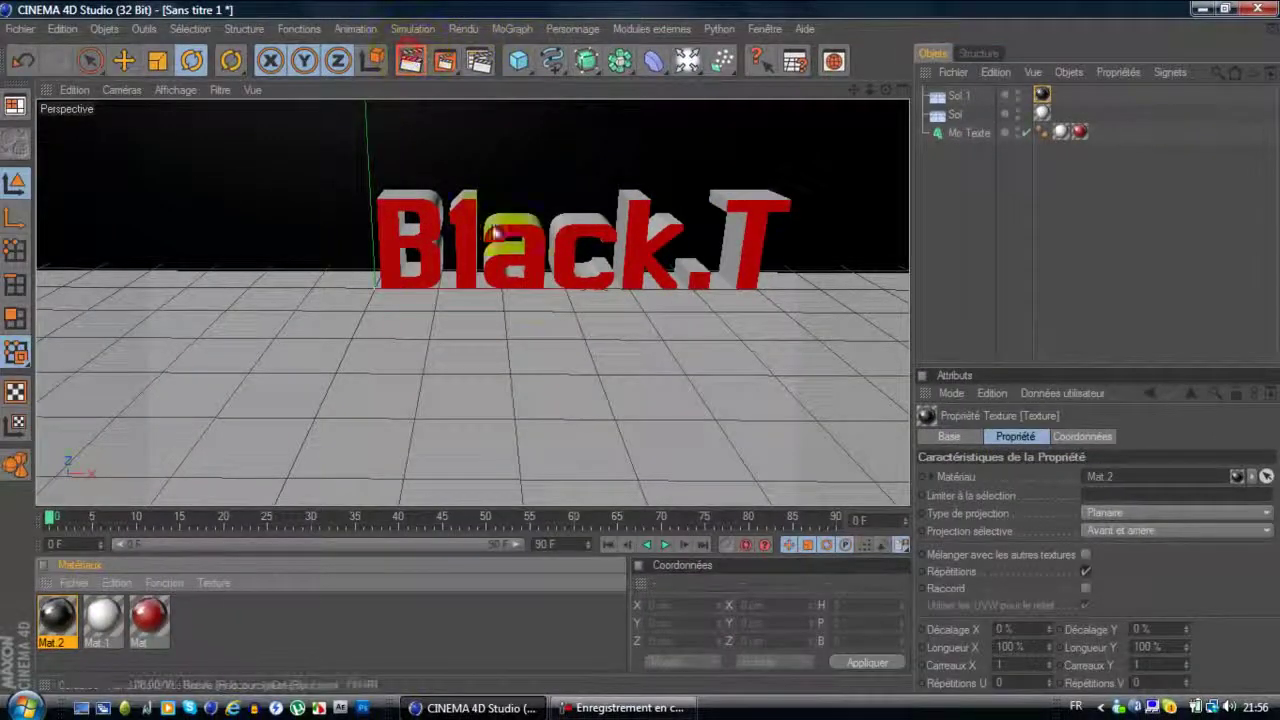
{"action": "left_click_drag", "start_coordinate": [493, 231], "coordinate": [716, 297]}
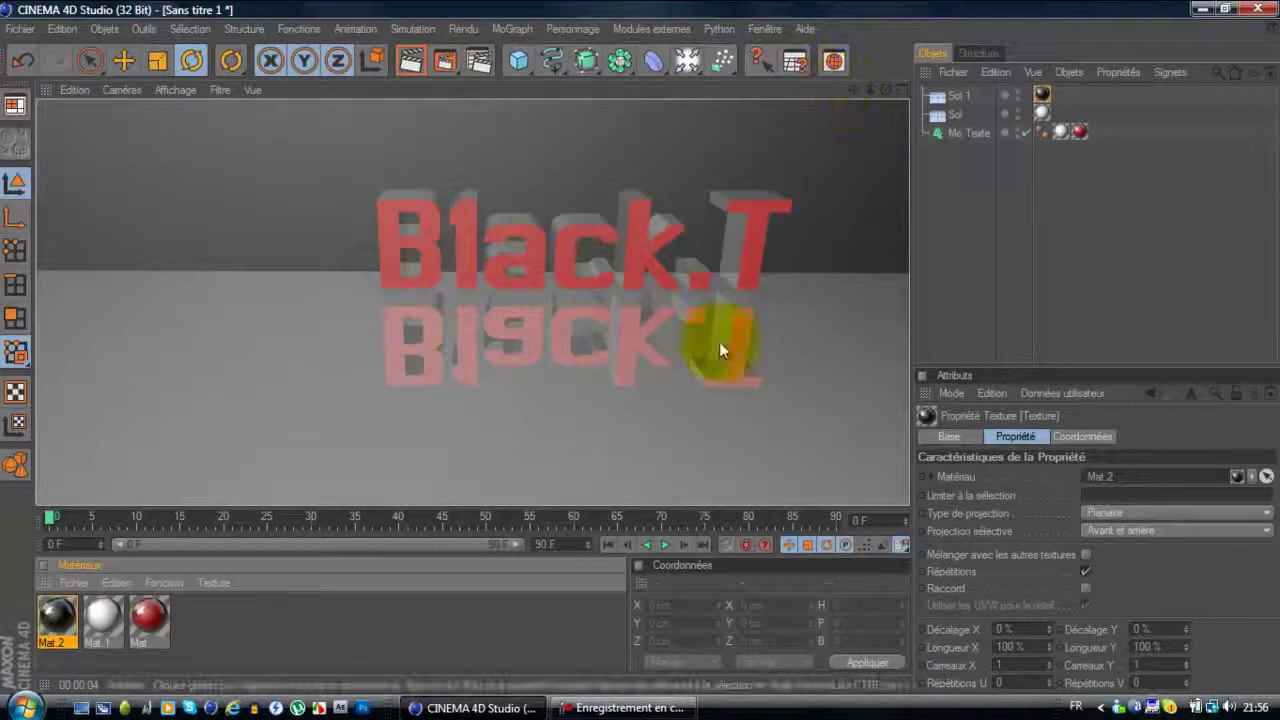
{"action": "left_click", "coordinate": [1201, 8]}
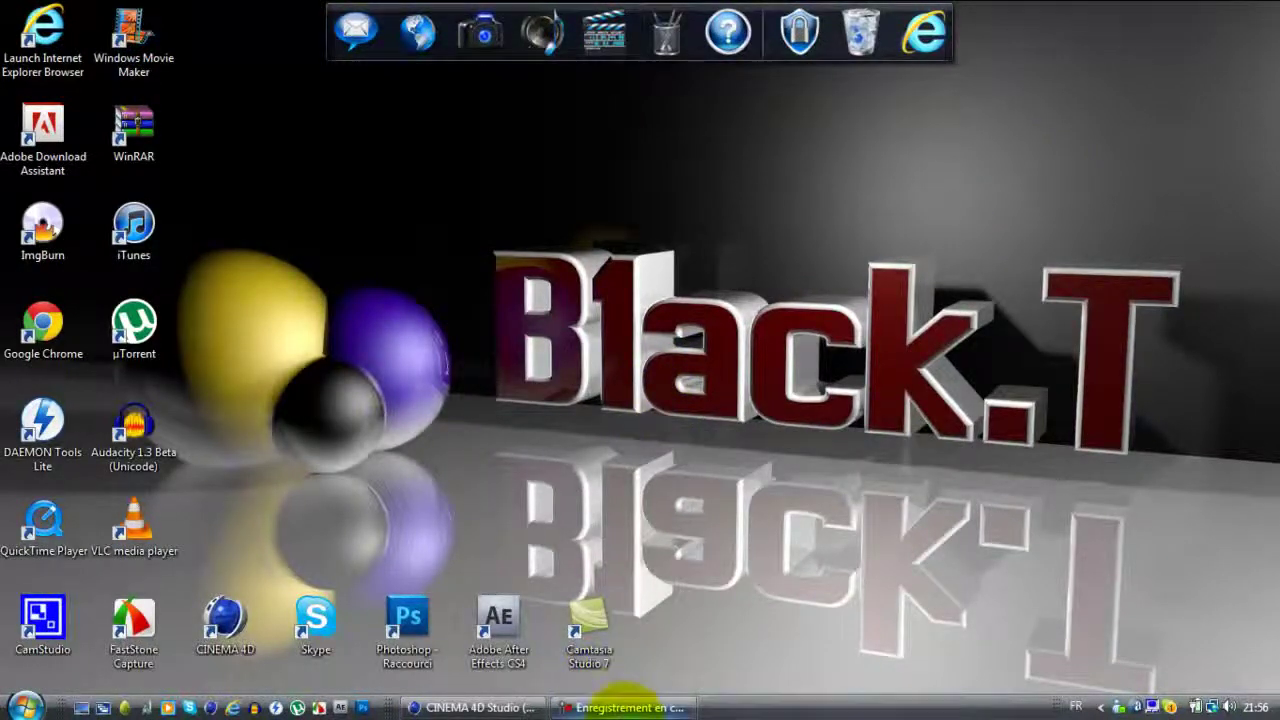
{"action": "left_click", "coordinate": [490, 707]}
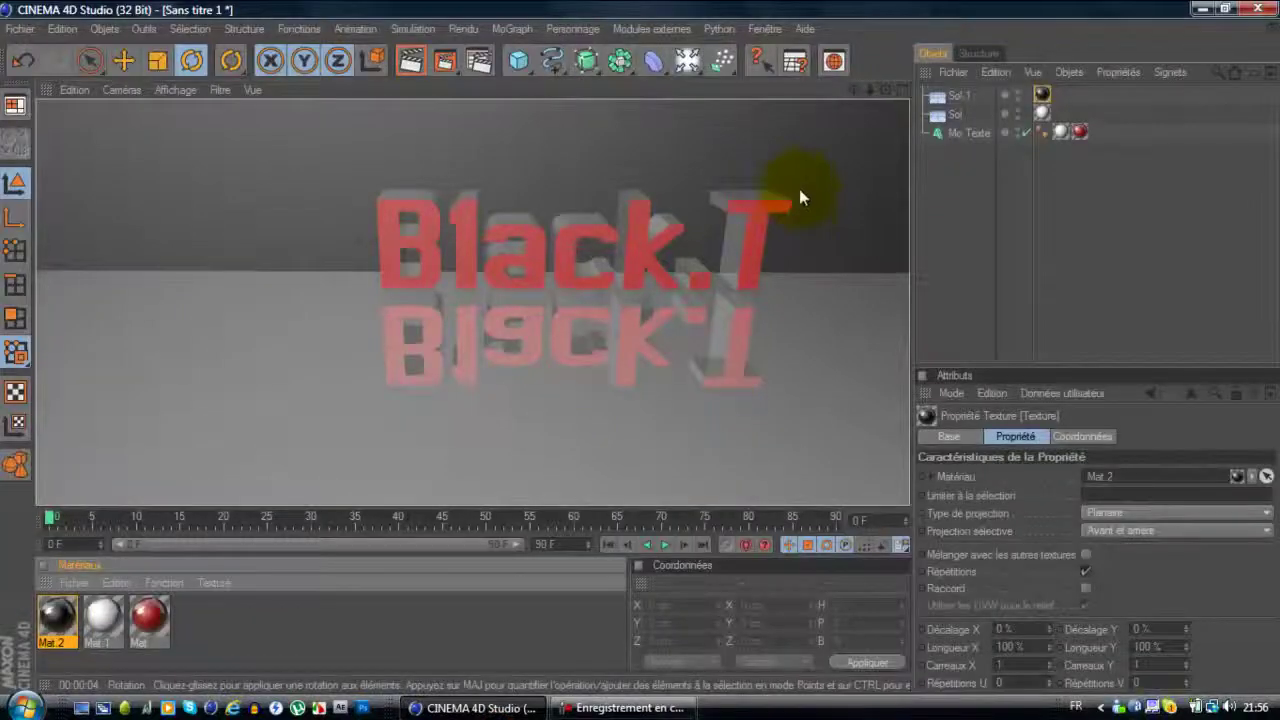
Add a Sphère primitive and move it forward, in front of the letter B
{"action": "left_click", "coordinate": [834, 62]}
{"action": "left_click_drag", "start_coordinate": [626, 355], "coordinate": [641, 348]}
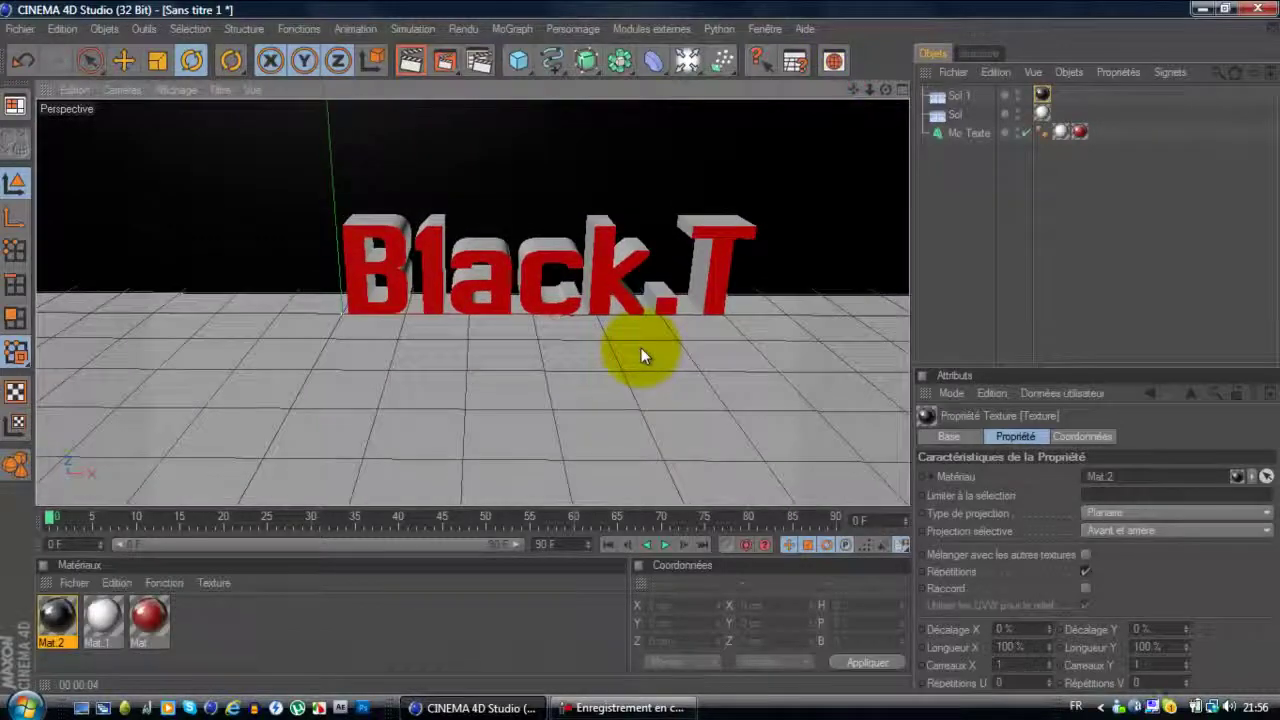
{"action": "left_click", "coordinate": [518, 61]}
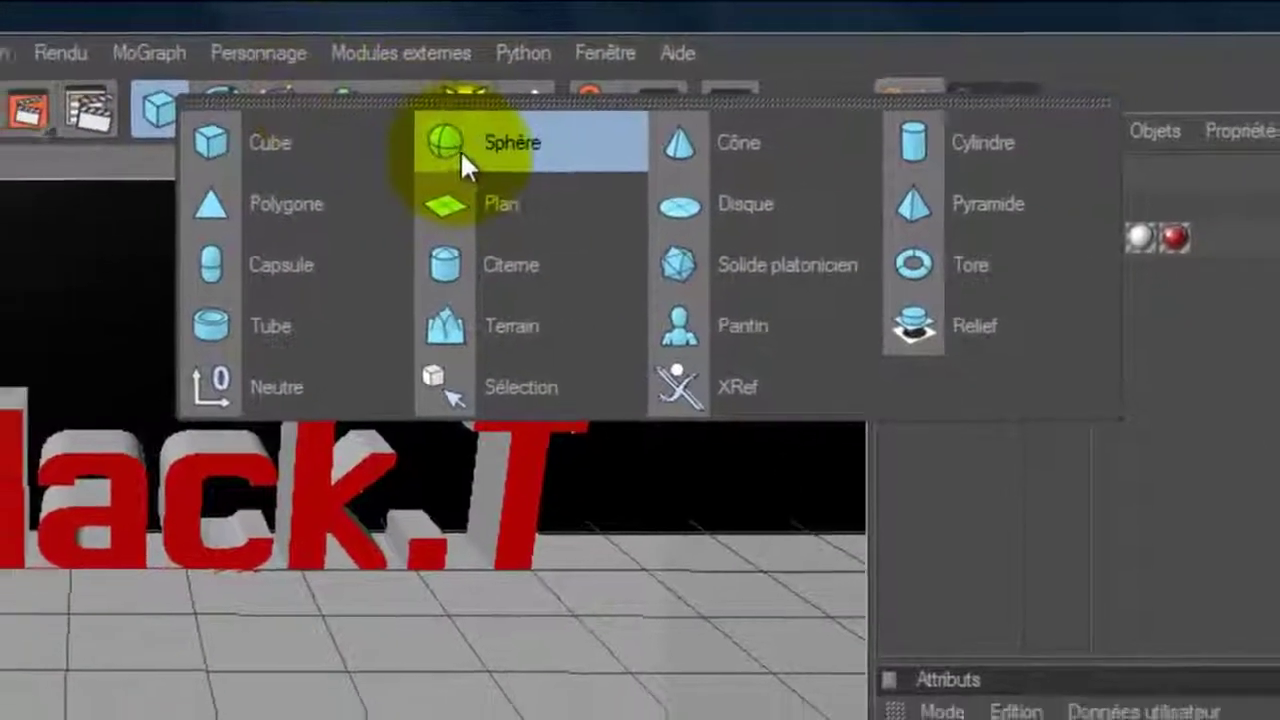
{"action": "left_click", "coordinate": [462, 152]}
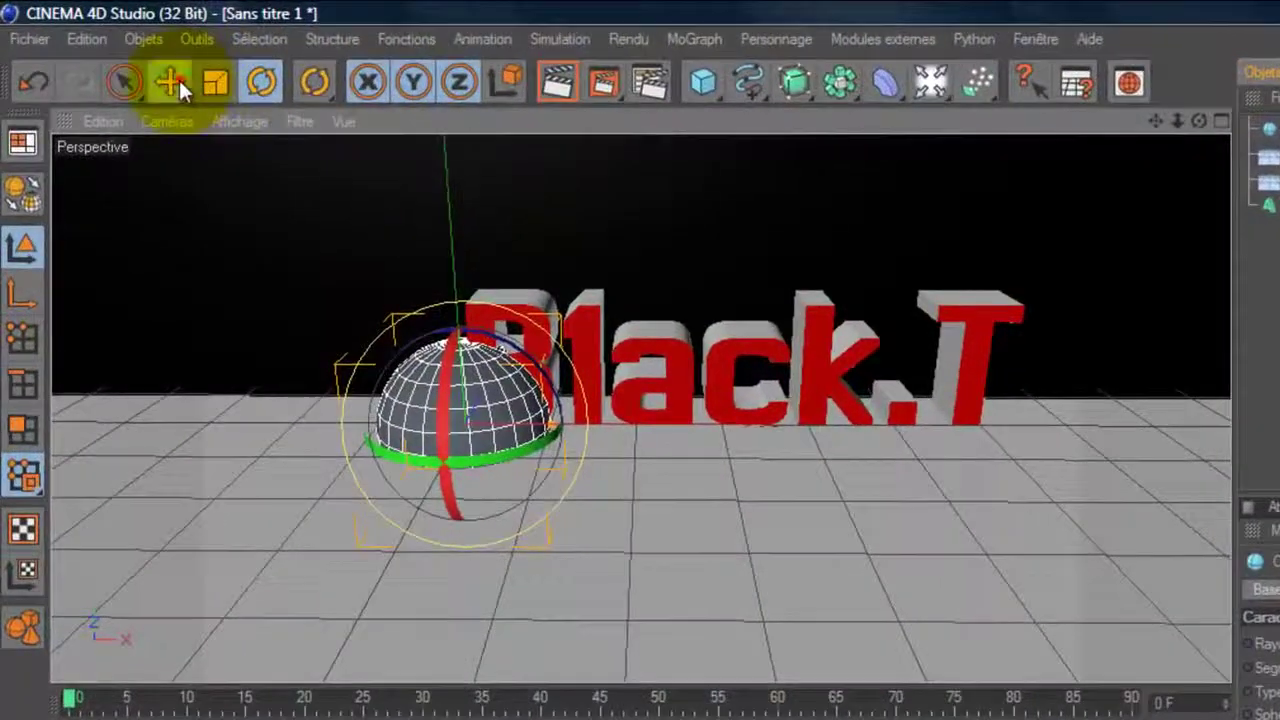
{"action": "left_click", "coordinate": [125, 61]}
{"action": "left_click_drag", "start_coordinate": [495, 420], "coordinate": [863, 486]}
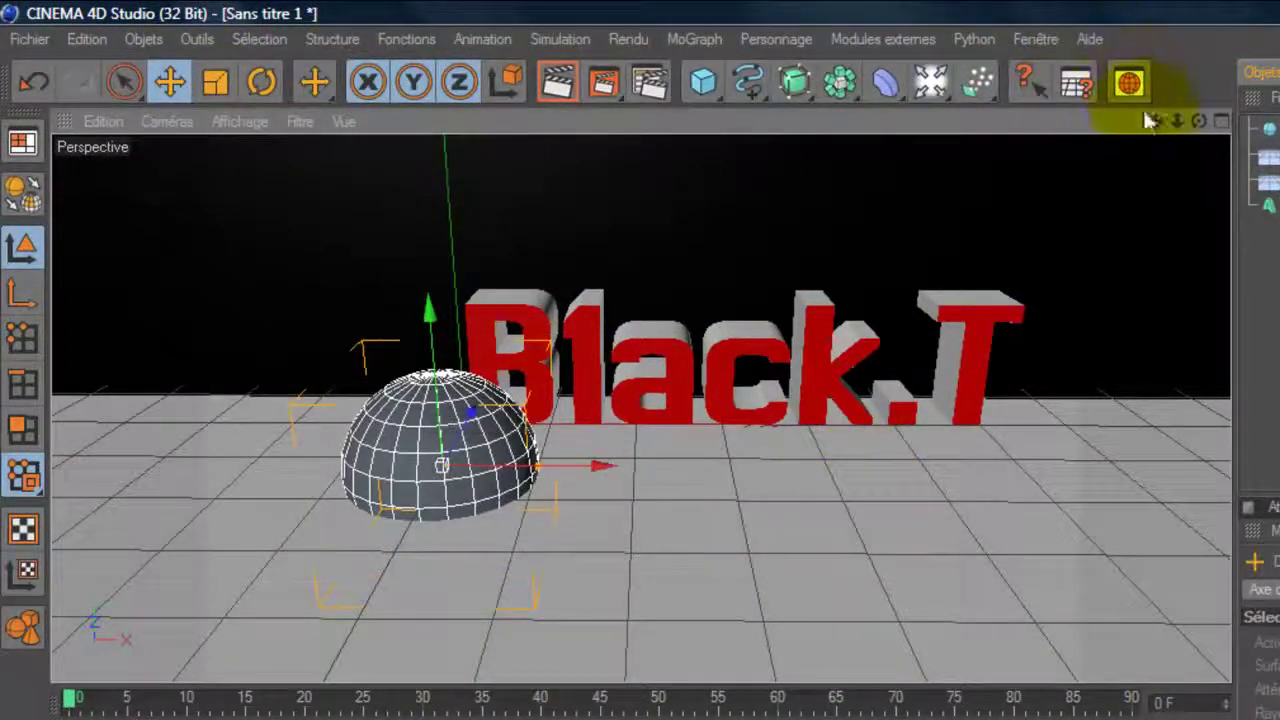
Raise the sphere so it rests on the floor beside the letter B, working from an angled view of the text
{"action": "left_click_drag", "start_coordinate": [1155, 121], "coordinate": [985, 127]}
{"action": "left_click_drag", "start_coordinate": [1199, 121], "coordinate": [868, 468]}
{"action": "left_click_drag", "start_coordinate": [1152, 122], "coordinate": [871, 480]}
{"action": "left_click_drag", "start_coordinate": [362, 372], "coordinate": [357, 284]}
{"action": "mouse_move", "coordinate": [429, 377]}
{"action": "left_mouse_down"}
{"action": "mouse_move", "coordinate": [405, 373]}
{"action": "mouse_move", "coordinate": [414, 362]}
{"action": "left_mouse_up"}
{"action": "mouse_move", "coordinate": [341, 260]}
{"action": "left_mouse_down"}
{"action": "mouse_move", "coordinate": [342, 305]}
{"action": "mouse_move", "coordinate": [354, 275]}
{"action": "left_mouse_up"}
{"action": "left_click_drag", "start_coordinate": [867, 474], "coordinate": [869, 473]}
Add a second sphere and place it on the floor on the far side of the first one from the text
{"action": "left_click_drag", "start_coordinate": [704, 80], "coordinate": [929, 106]}
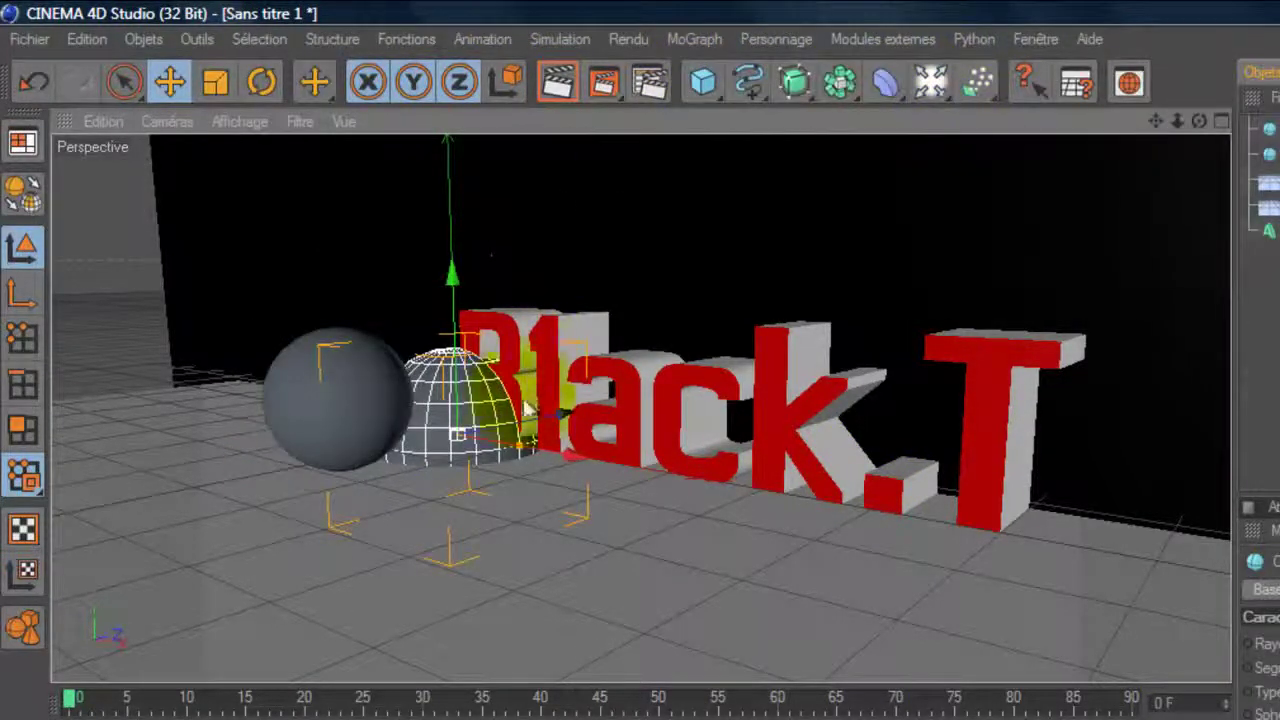
{"action": "left_click_drag", "start_coordinate": [522, 428], "coordinate": [866, 465]}
{"action": "left_click_drag", "start_coordinate": [197, 370], "coordinate": [866, 480]}
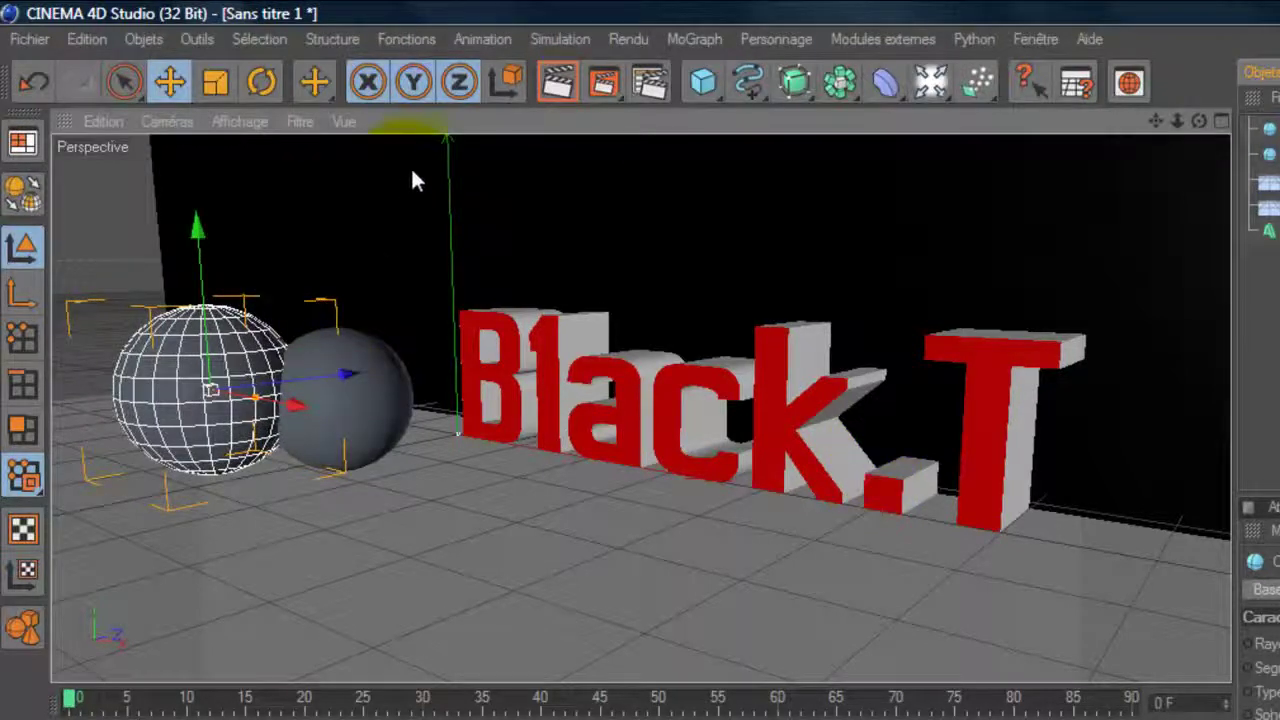
Add a third, smaller sphere in front of the other two, and preview the scene with a render
{"action": "left_click_drag", "start_coordinate": [700, 82], "coordinate": [953, 91]}
{"action": "left_click", "coordinate": [515, 480]}
{"action": "left_click_drag", "start_coordinate": [866, 470], "coordinate": [865, 468]}
{"action": "left_click_drag", "start_coordinate": [556, 418], "coordinate": [871, 480]}
{"action": "left_click_drag", "start_coordinate": [334, 394], "coordinate": [868, 480]}
{"action": "left_click_drag", "start_coordinate": [262, 406], "coordinate": [868, 481]}
{"action": "left_click_drag", "start_coordinate": [347, 428], "coordinate": [866, 475]}
{"action": "left_click", "coordinate": [556, 82]}
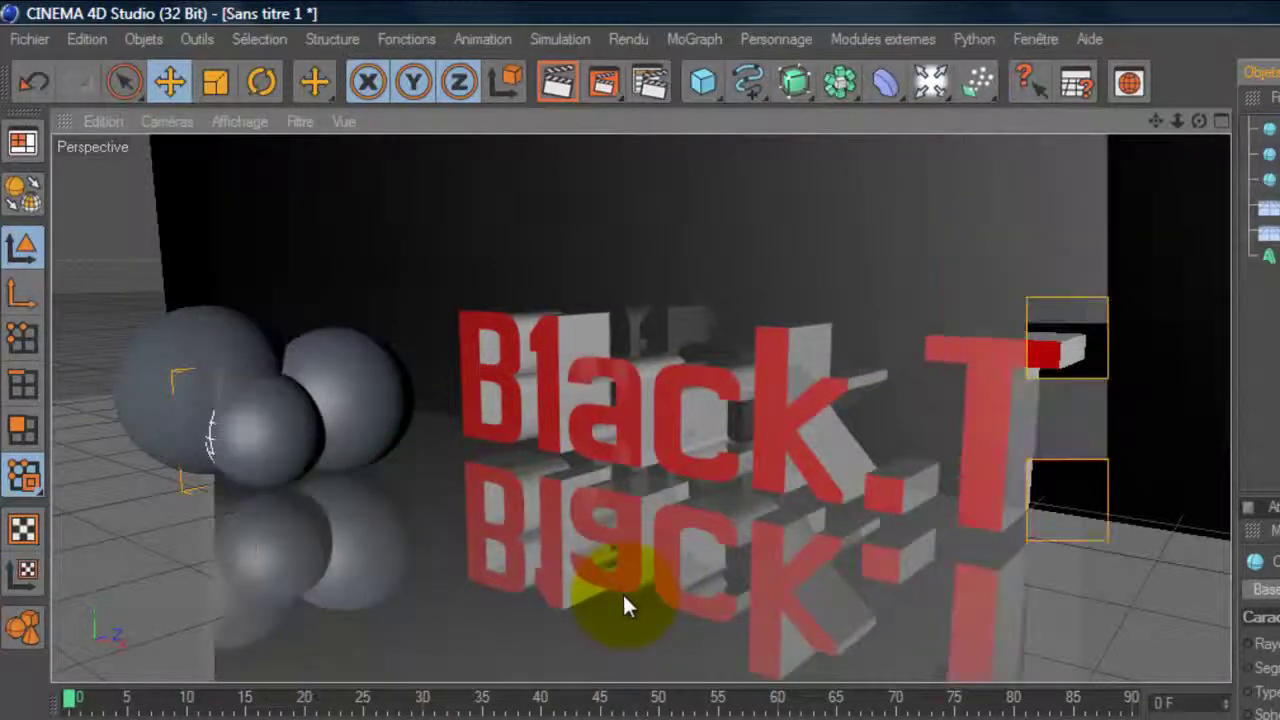
Shift the small sphere and the second sphere closer to the group, and bring up the desktop wallpaper for reference
{"action": "left_click", "coordinate": [290, 447]}
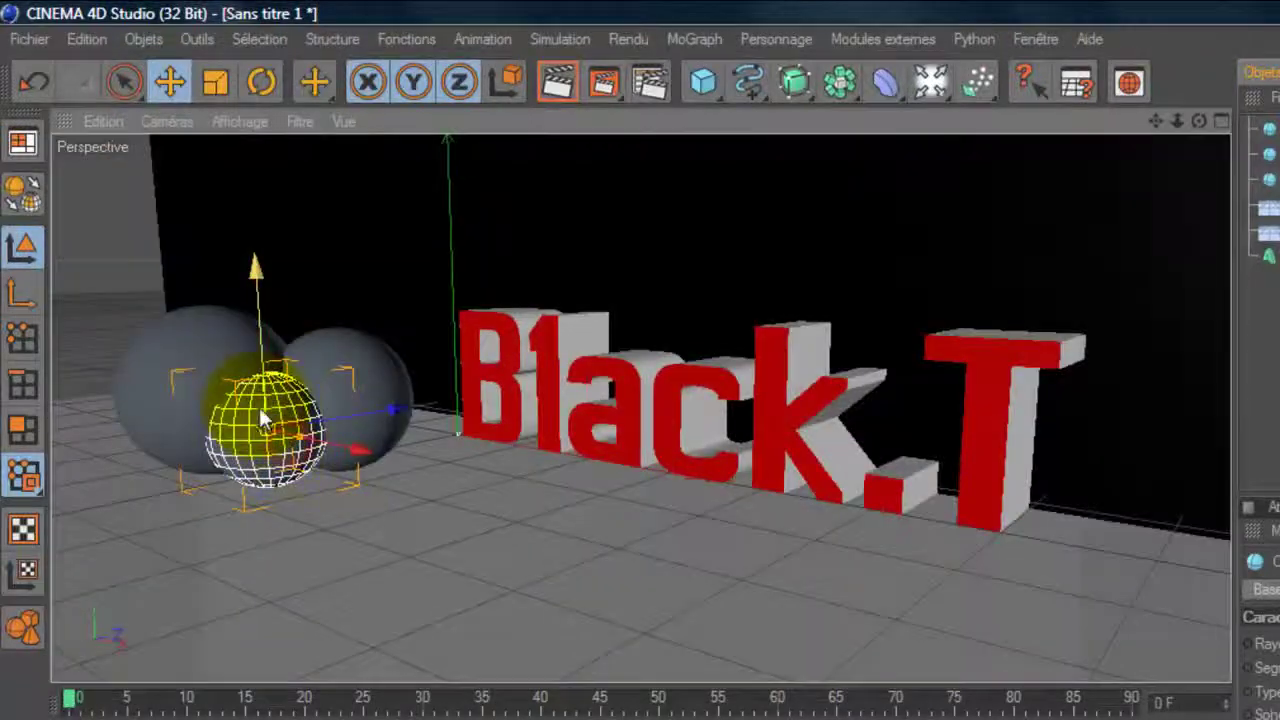
{"action": "left_click_drag", "start_coordinate": [318, 440], "coordinate": [328, 443]}
{"action": "left_click_drag", "start_coordinate": [190, 345], "coordinate": [868, 482]}
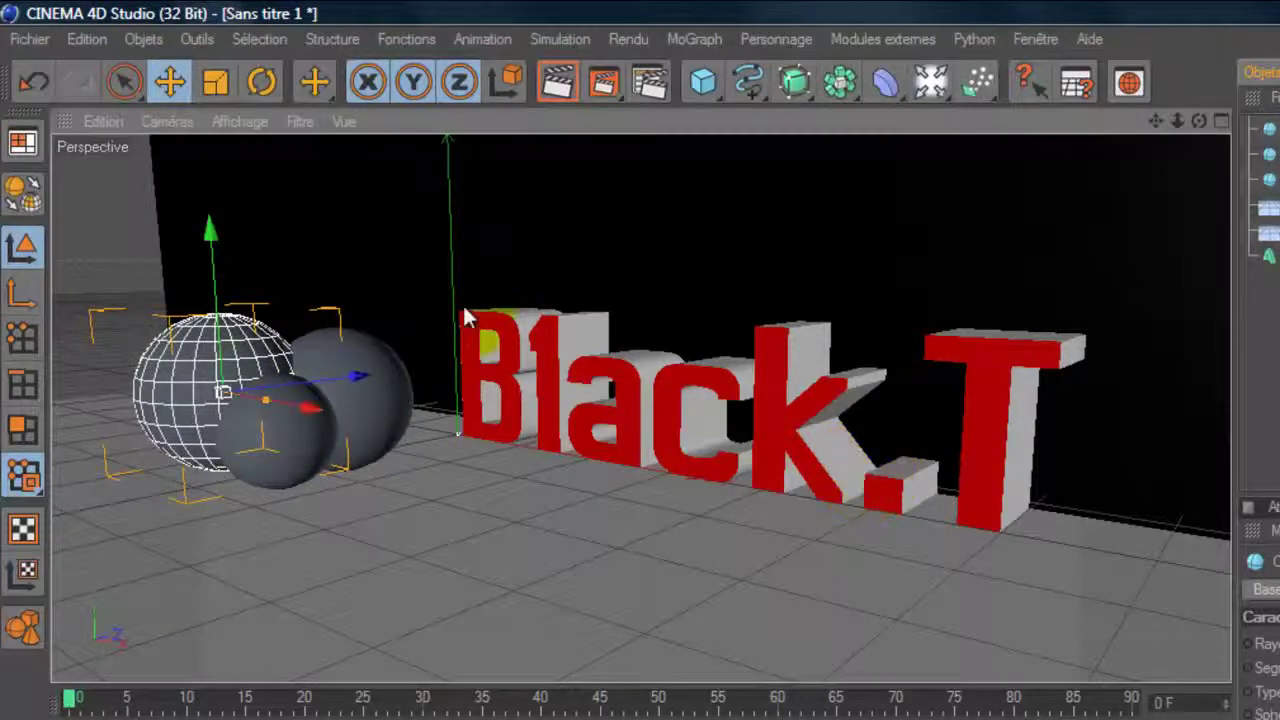
{"action": "left_click", "coordinate": [250, 625]}
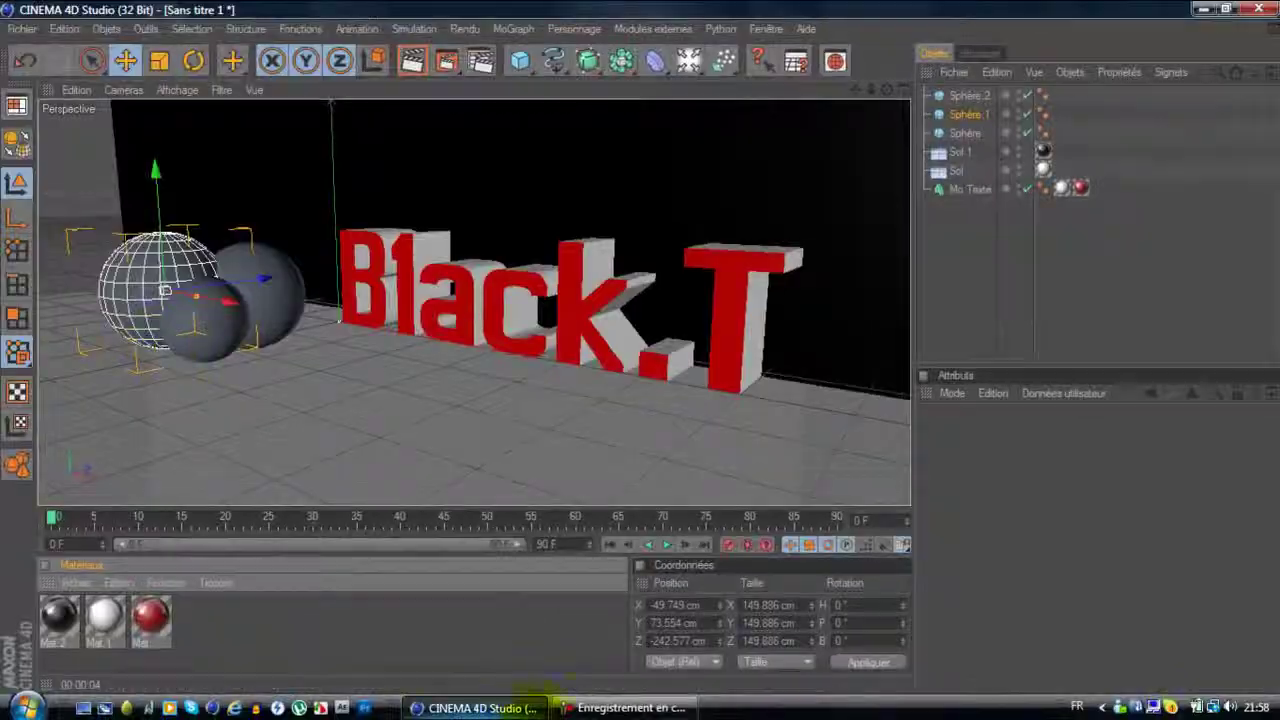
{"action": "left_click", "coordinate": [472, 707]}
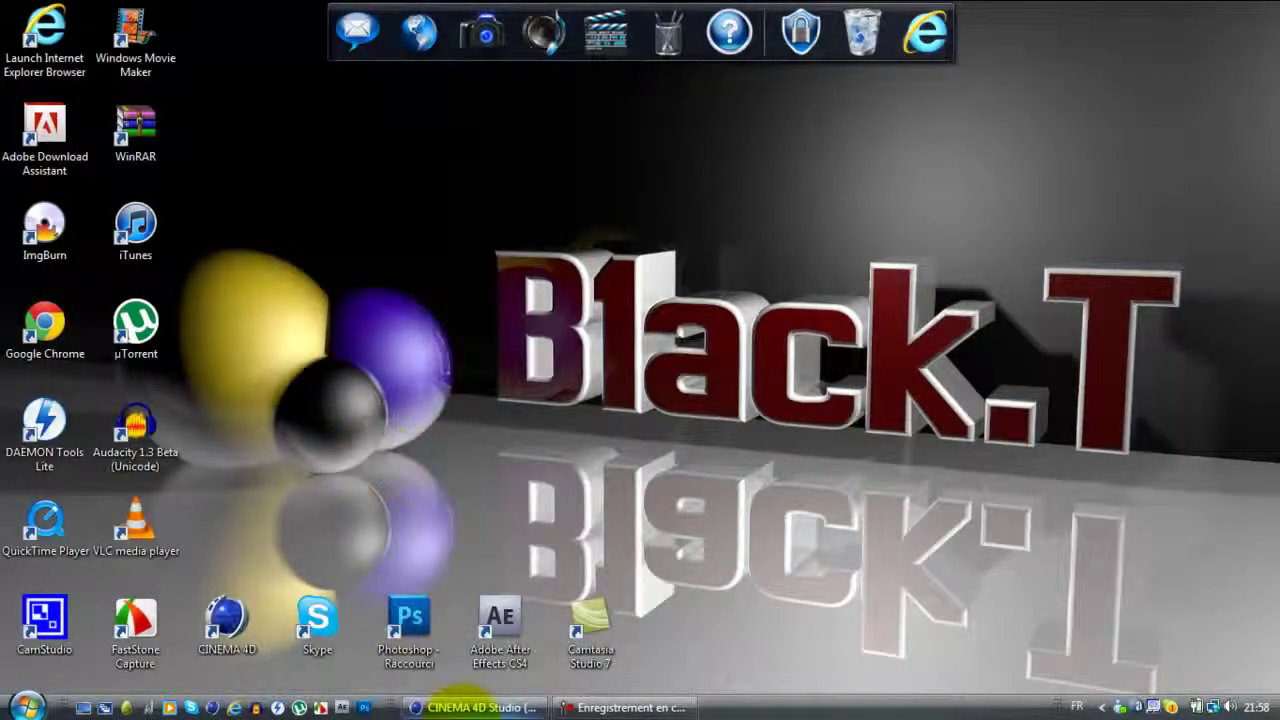
Return to CINEMA 4D, apply the black material to the small front sphere, and compare the scene with the desktop wallpaper
{"action": "left_click", "coordinate": [472, 707]}
{"action": "left_click_drag", "start_coordinate": [50, 586], "coordinate": [211, 324]}
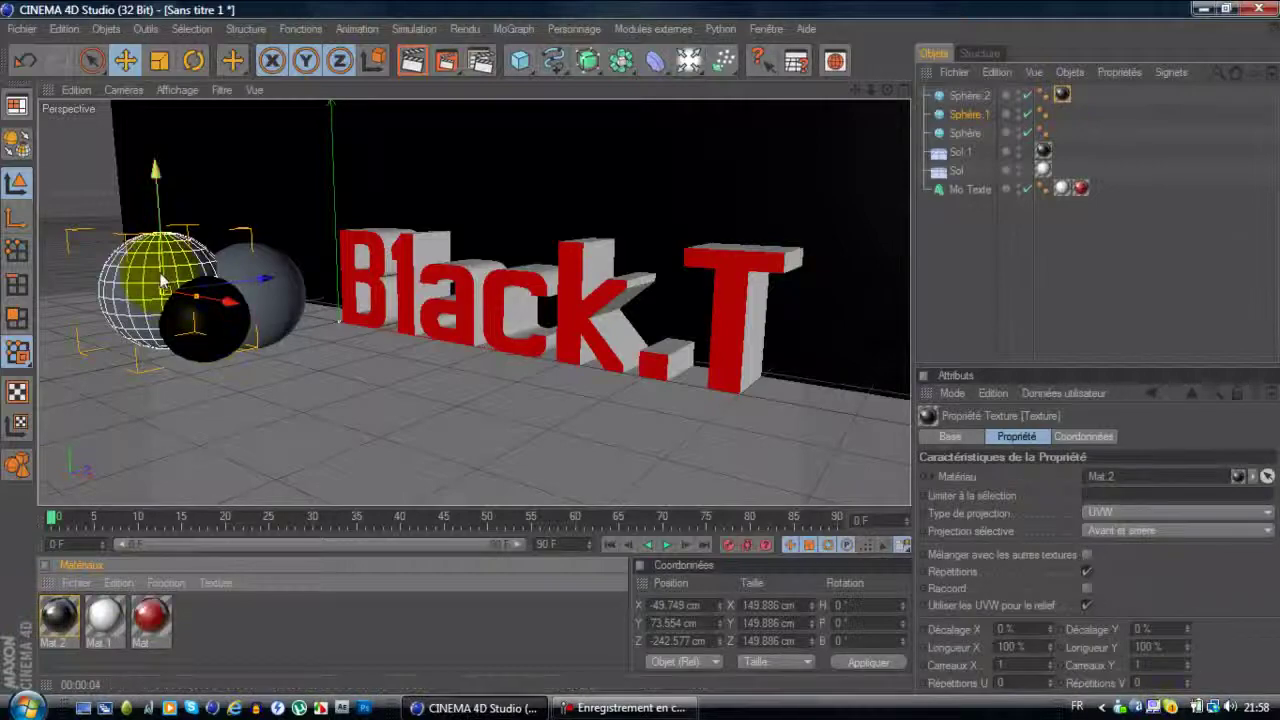
{"action": "left_click", "coordinate": [430, 707]}
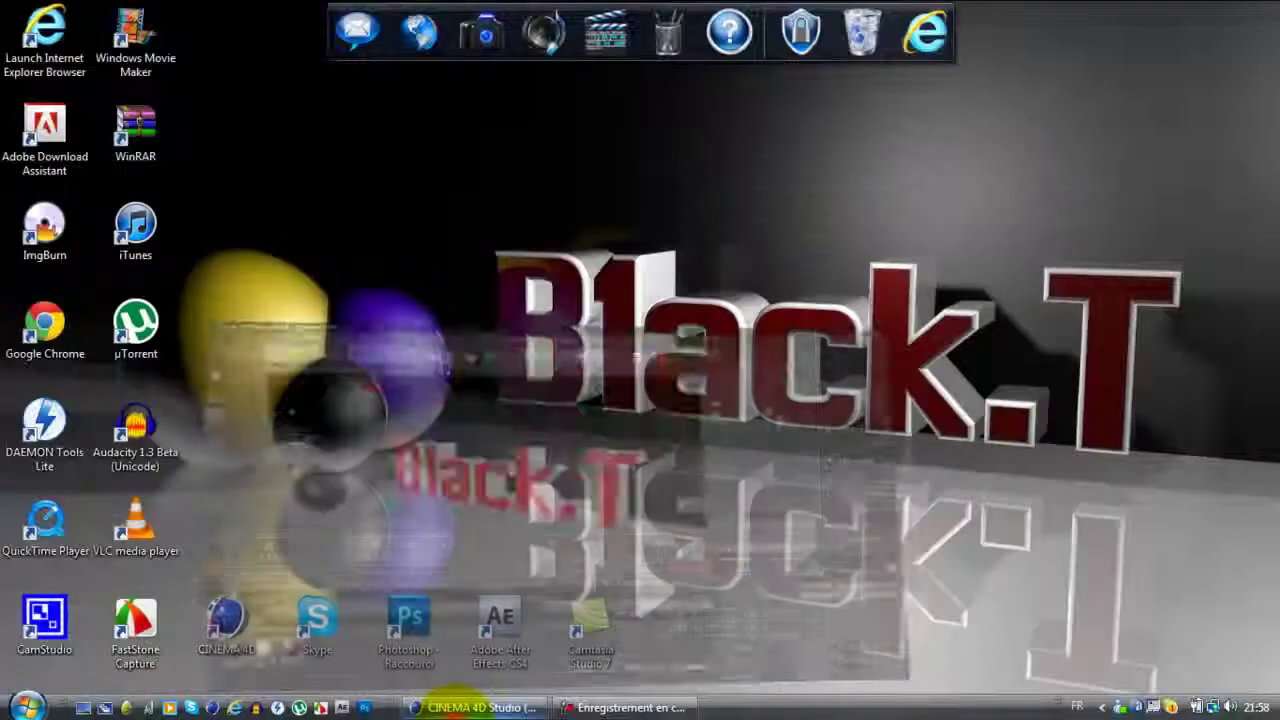
{"action": "left_click", "coordinate": [430, 707]}
{"action": "left_click", "coordinate": [371, 487]}
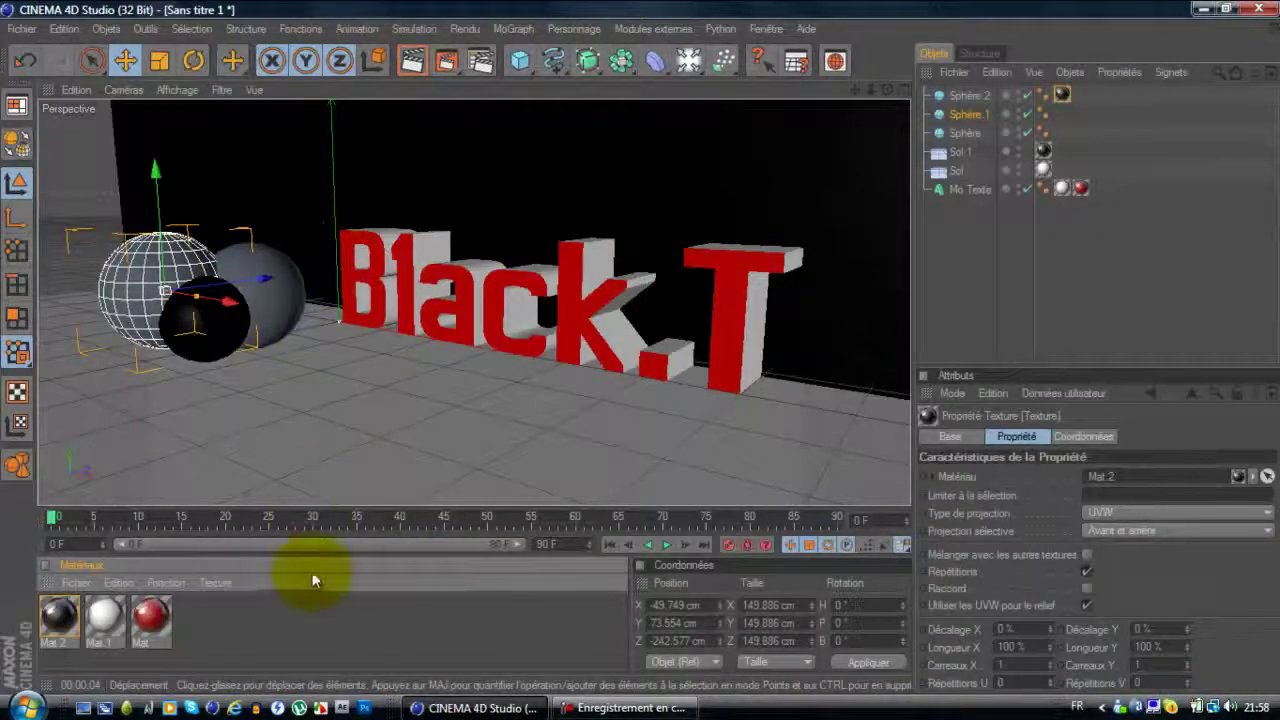
Create a new material and set its colour to a dark yellow with R 159, V 144, B 10
{"action": "double_click", "coordinate": [280, 613]}
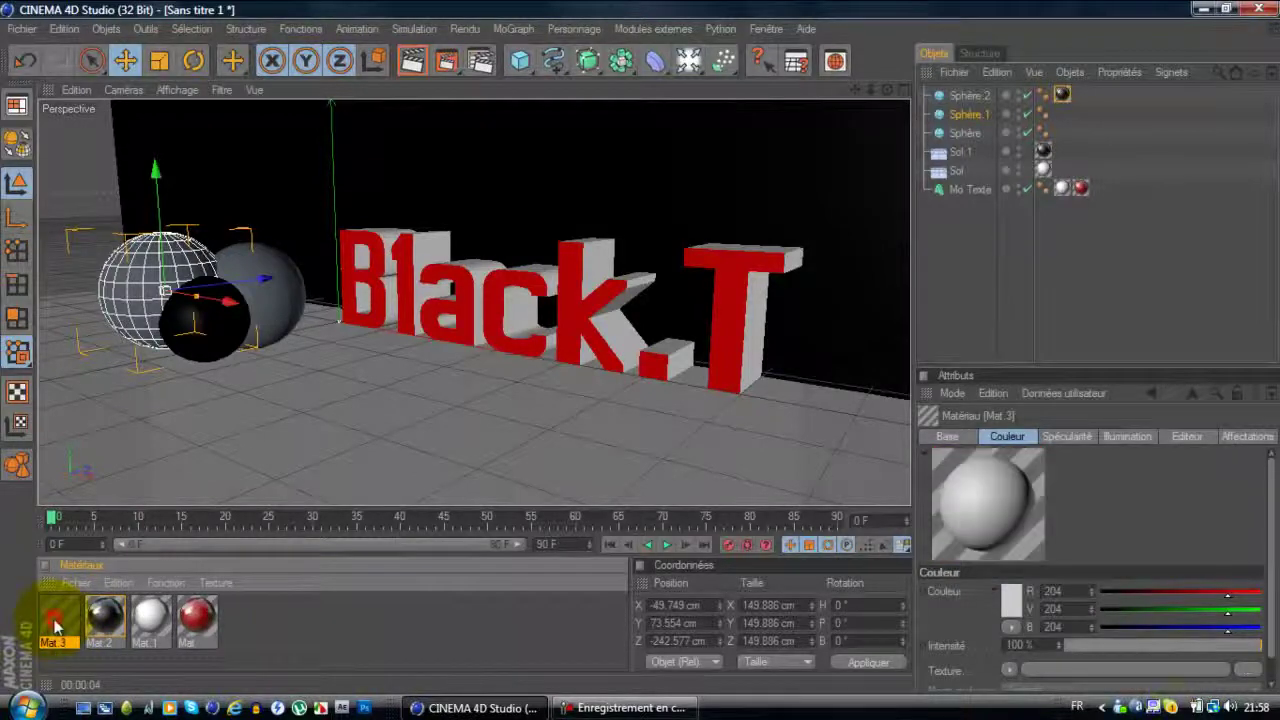
{"action": "double_click", "coordinate": [52, 615]}
{"action": "left_click", "coordinate": [350, 322]}
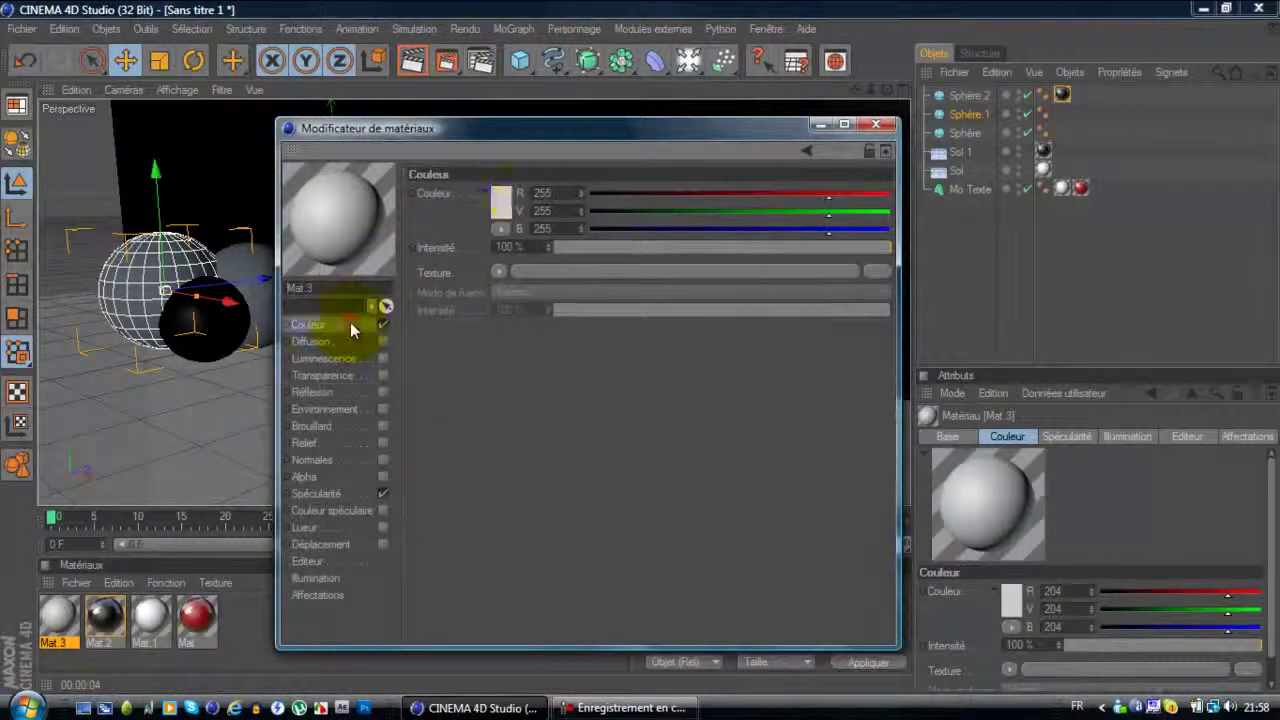
{"action": "left_click", "coordinate": [500, 200]}
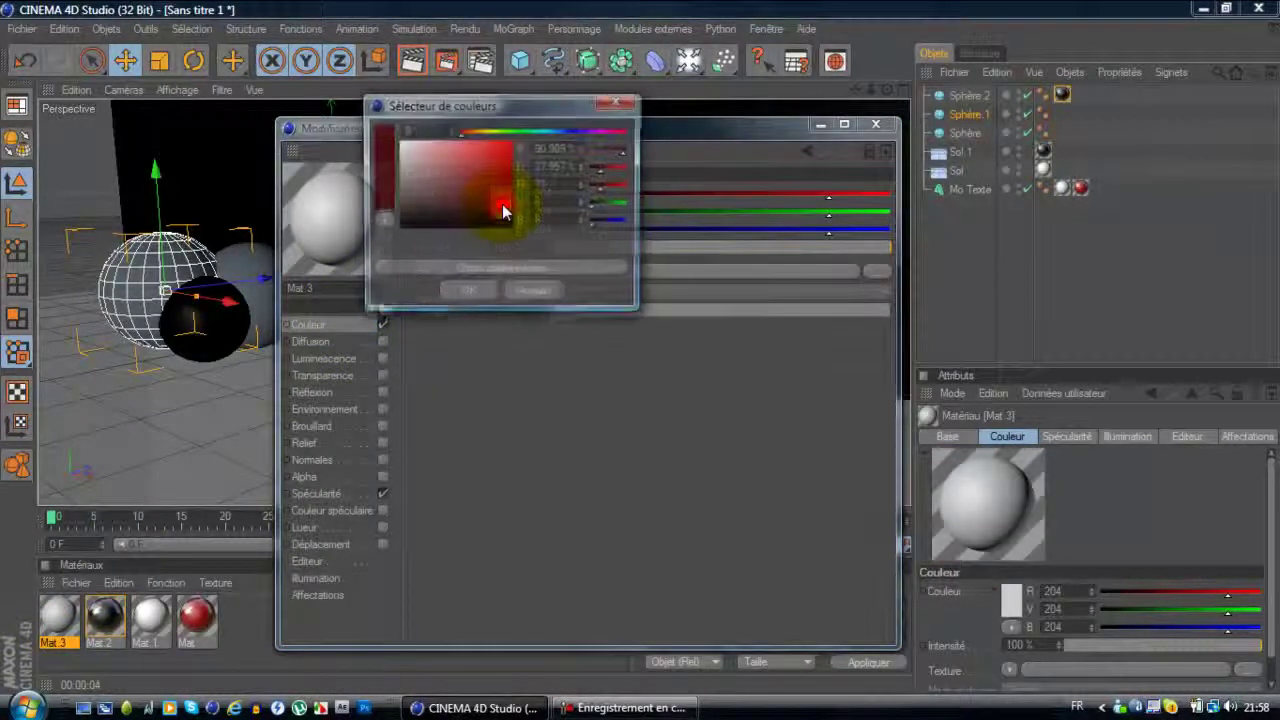
{"action": "left_click", "coordinate": [488, 132]}
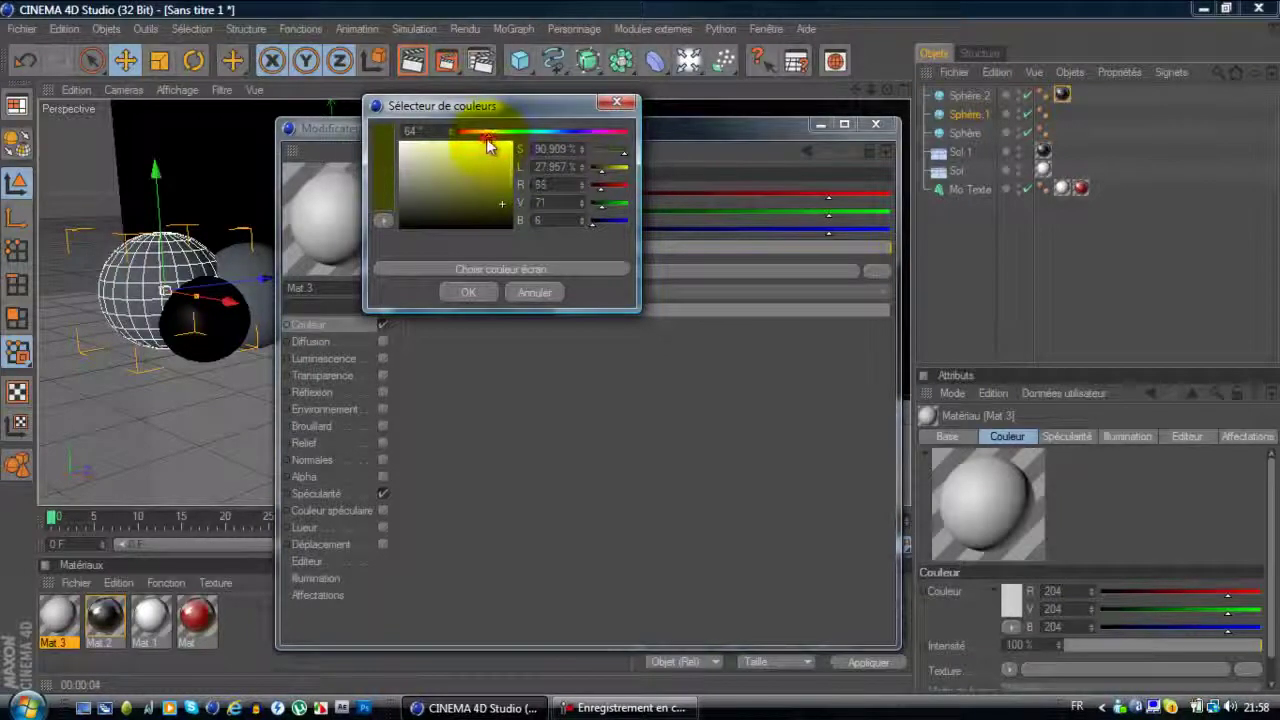
{"action": "left_click", "coordinate": [503, 170]}
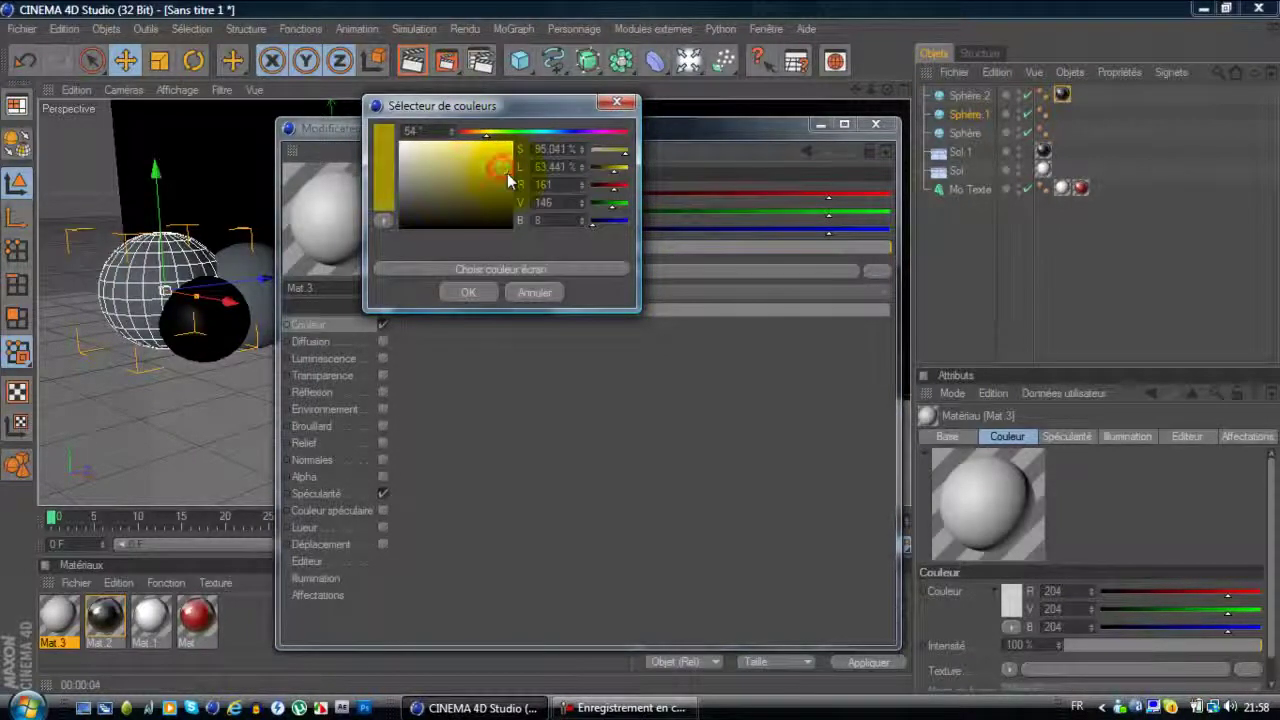
{"action": "left_click", "coordinate": [468, 292]}
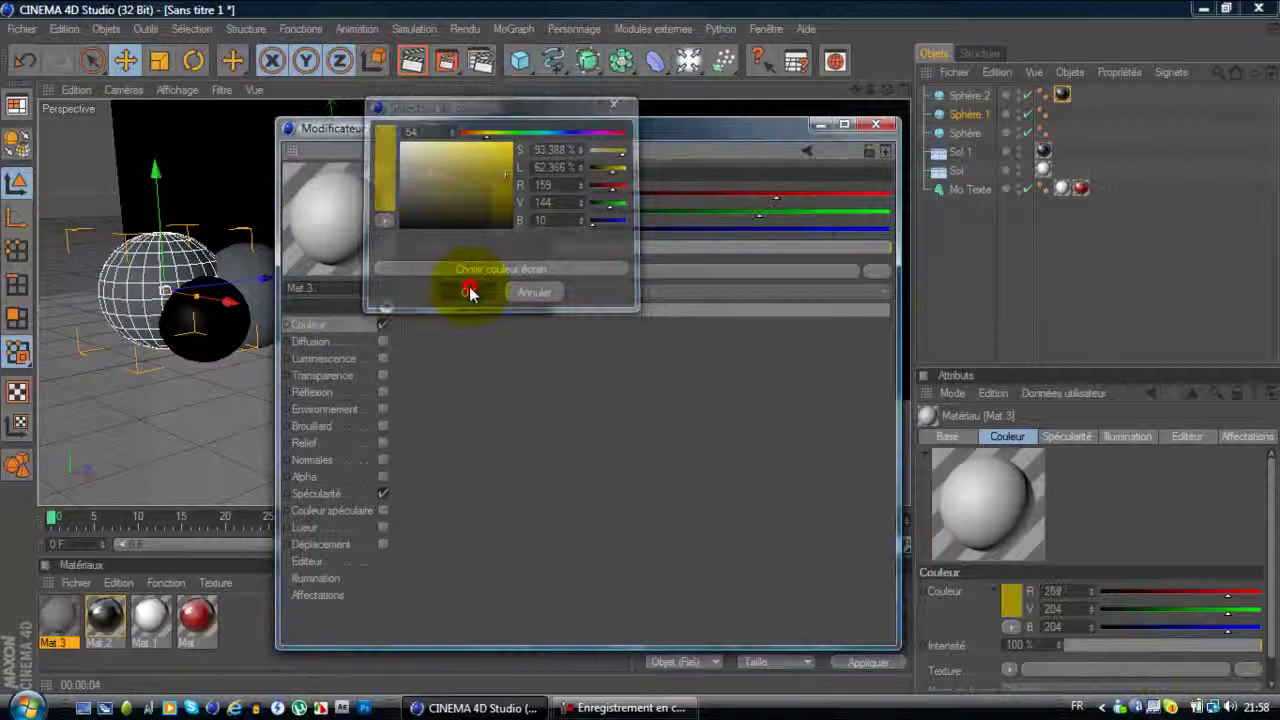
Enable reflection with a Fresnel texture on the yellow material and apply it to the large sphere farthest from the text
{"action": "left_click", "coordinate": [372, 392]}
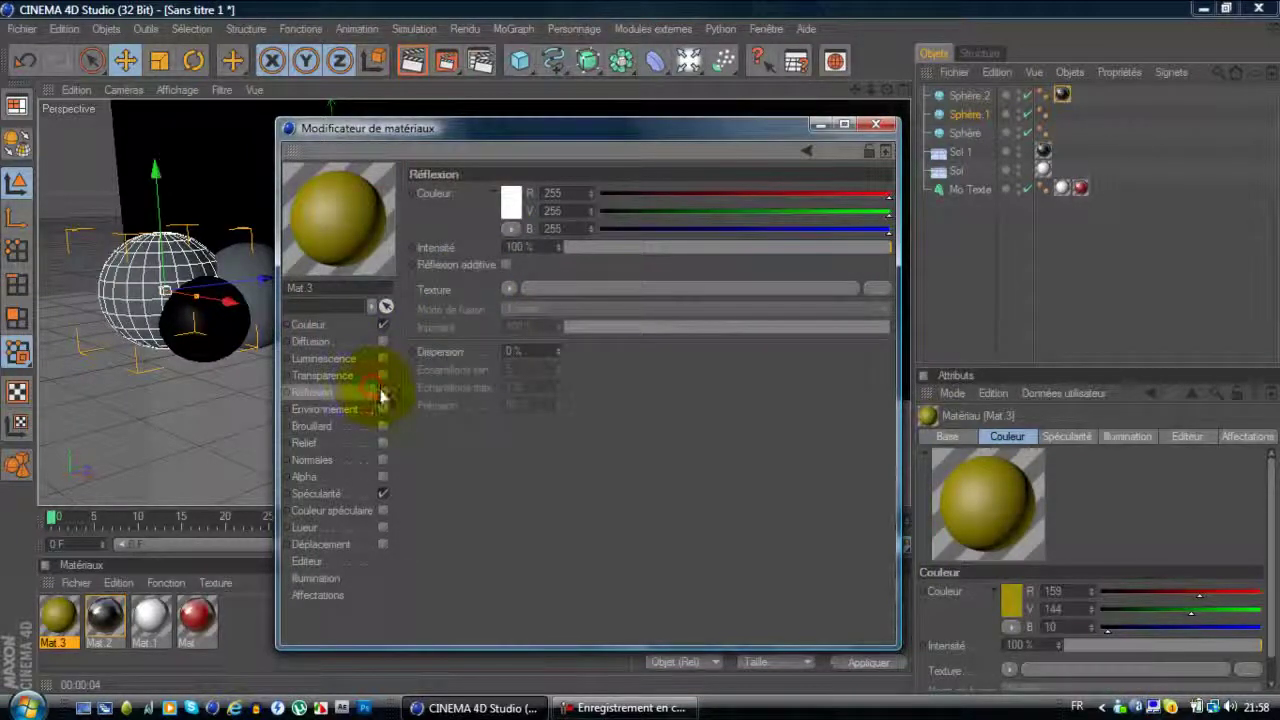
{"action": "left_click", "coordinate": [382, 392]}
{"action": "left_click", "coordinate": [509, 289]}
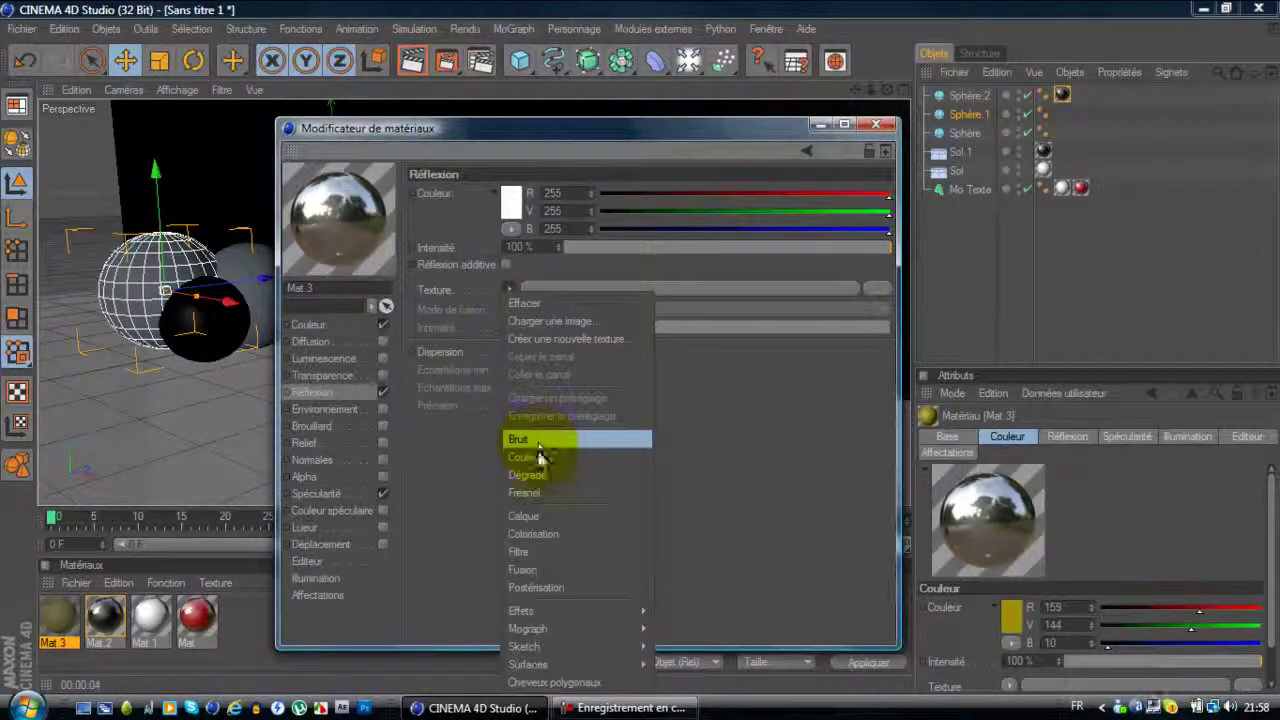
{"action": "left_click", "coordinate": [526, 492]}
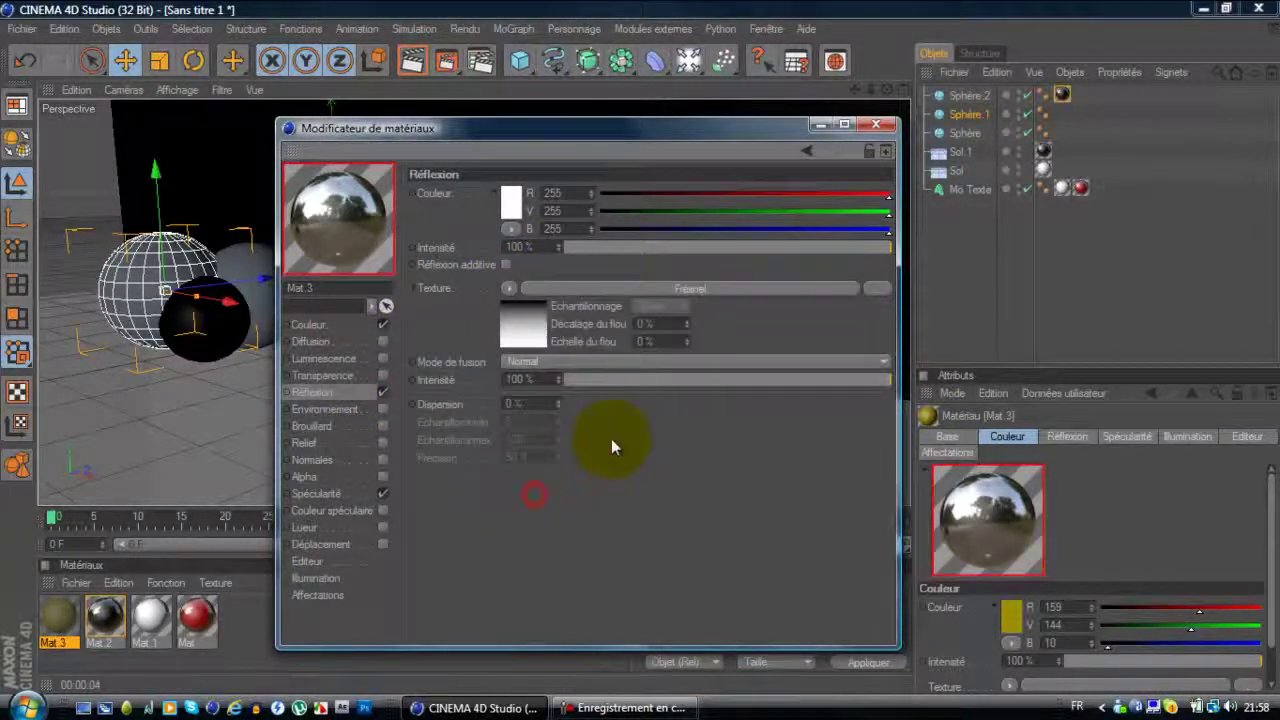
{"action": "left_click", "coordinate": [876, 127]}
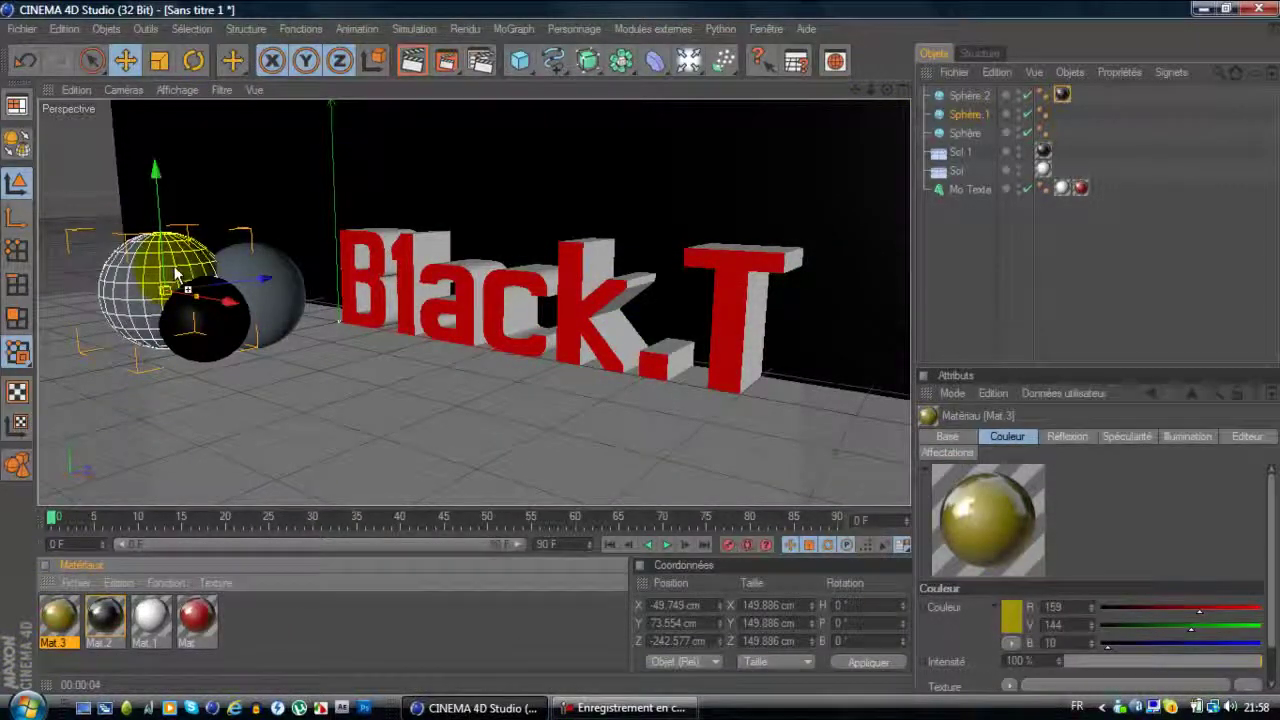
{"action": "left_click_drag", "start_coordinate": [177, 277], "coordinate": [180, 280]}
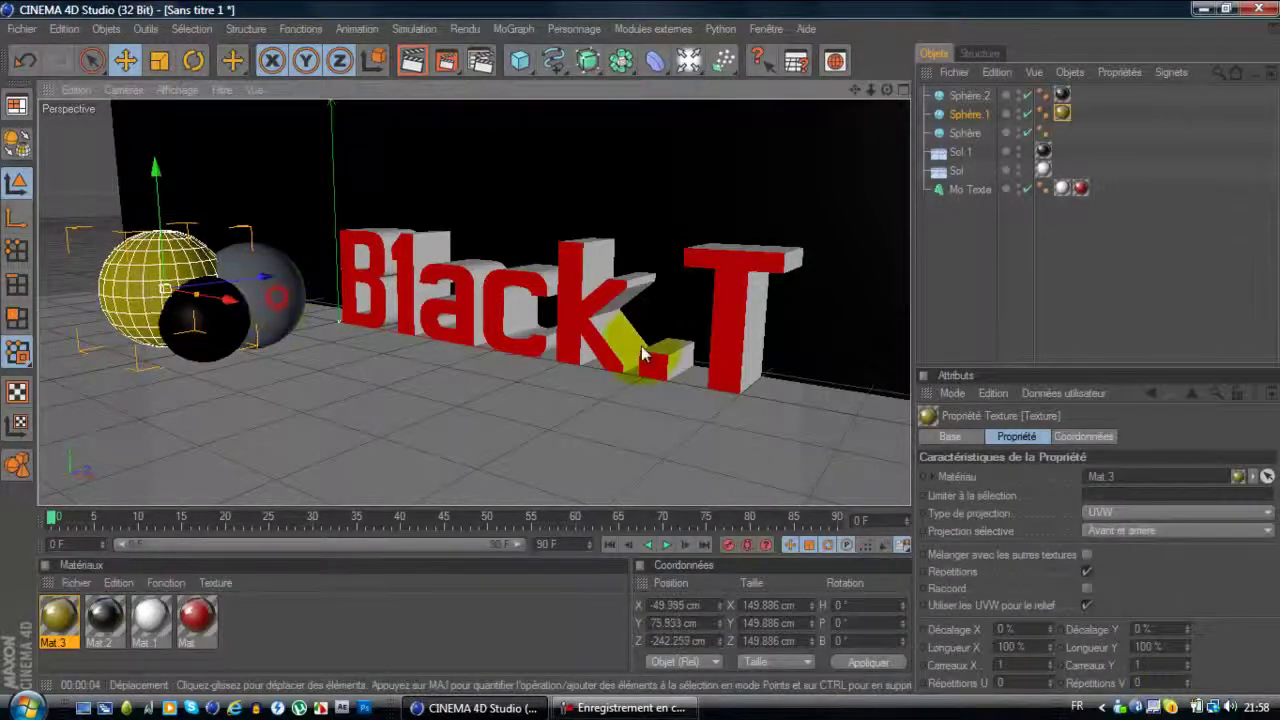
Create another material for the sphere beside the letter B and colour it purple with R 94, V 4, B 172
{"action": "left_click", "coordinate": [280, 308]}
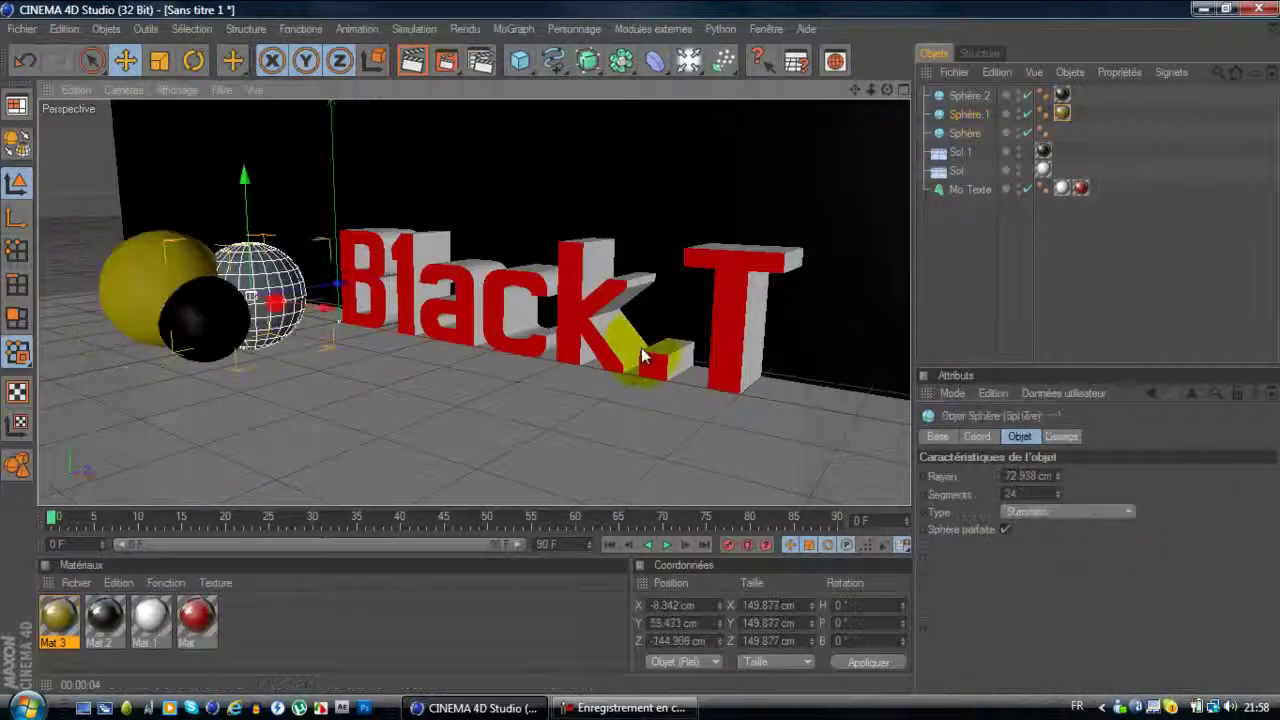
{"action": "double_click", "coordinate": [270, 630]}
{"action": "double_click", "coordinate": [59, 618]}
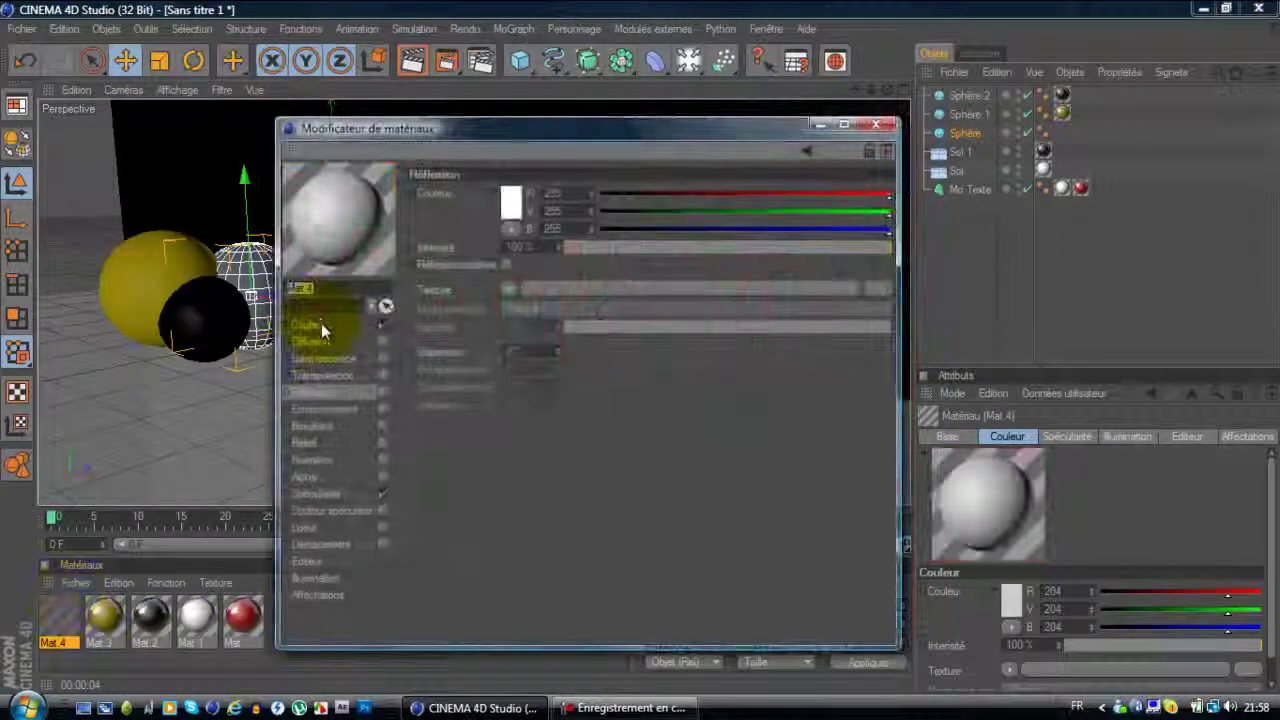
{"action": "left_click", "coordinate": [318, 324]}
{"action": "left_click", "coordinate": [500, 203]}
{"action": "left_click", "coordinate": [504, 196]}
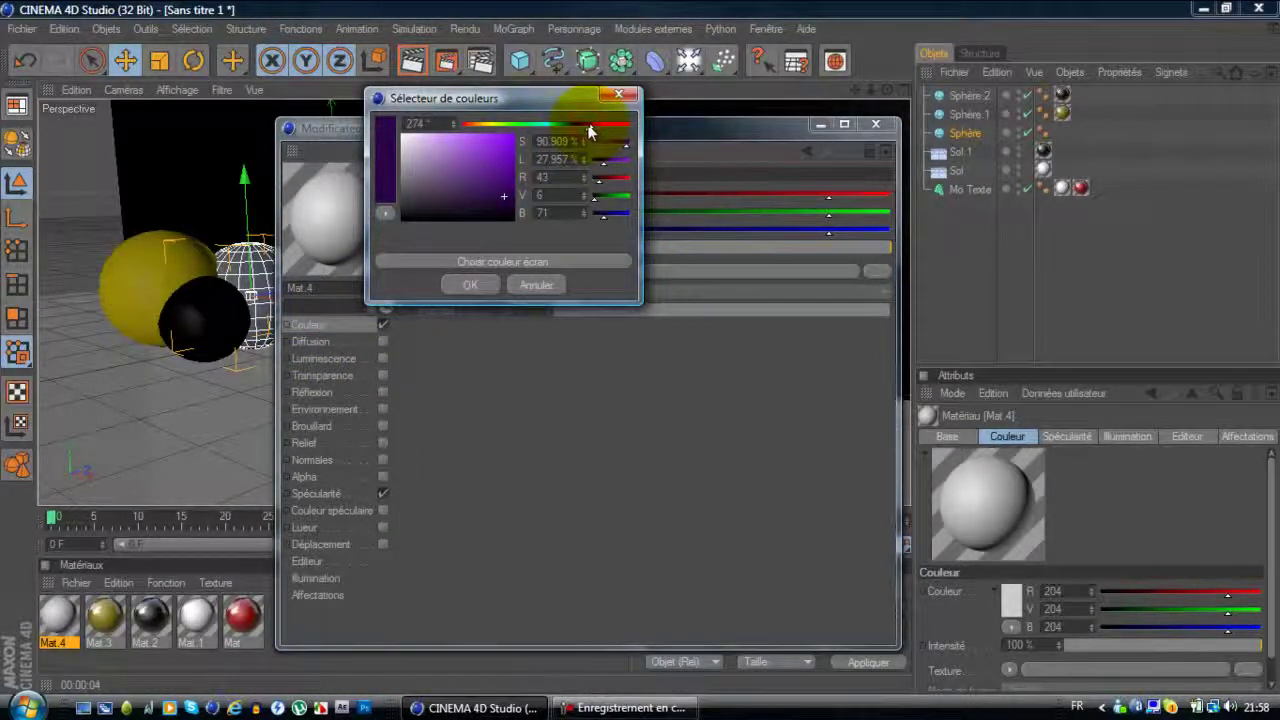
{"action": "left_click", "coordinate": [590, 132]}
{"action": "left_click", "coordinate": [511, 160]}
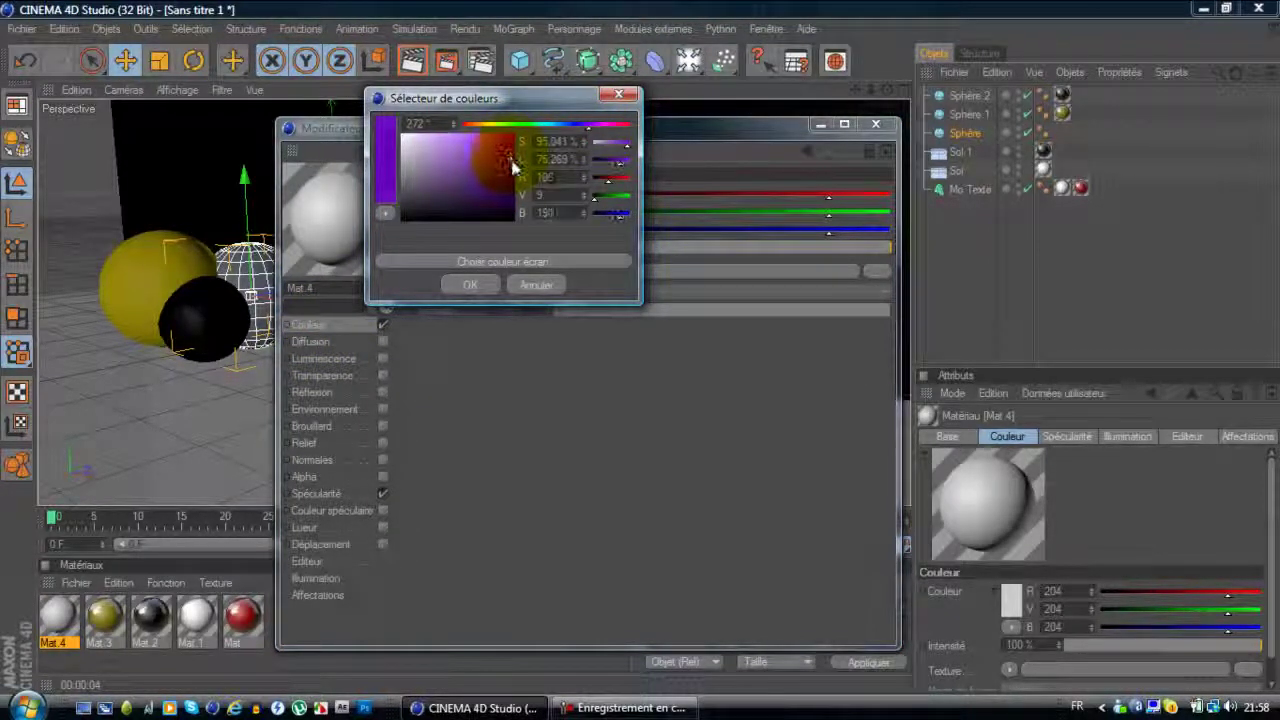
{"action": "left_click", "coordinate": [470, 286]}
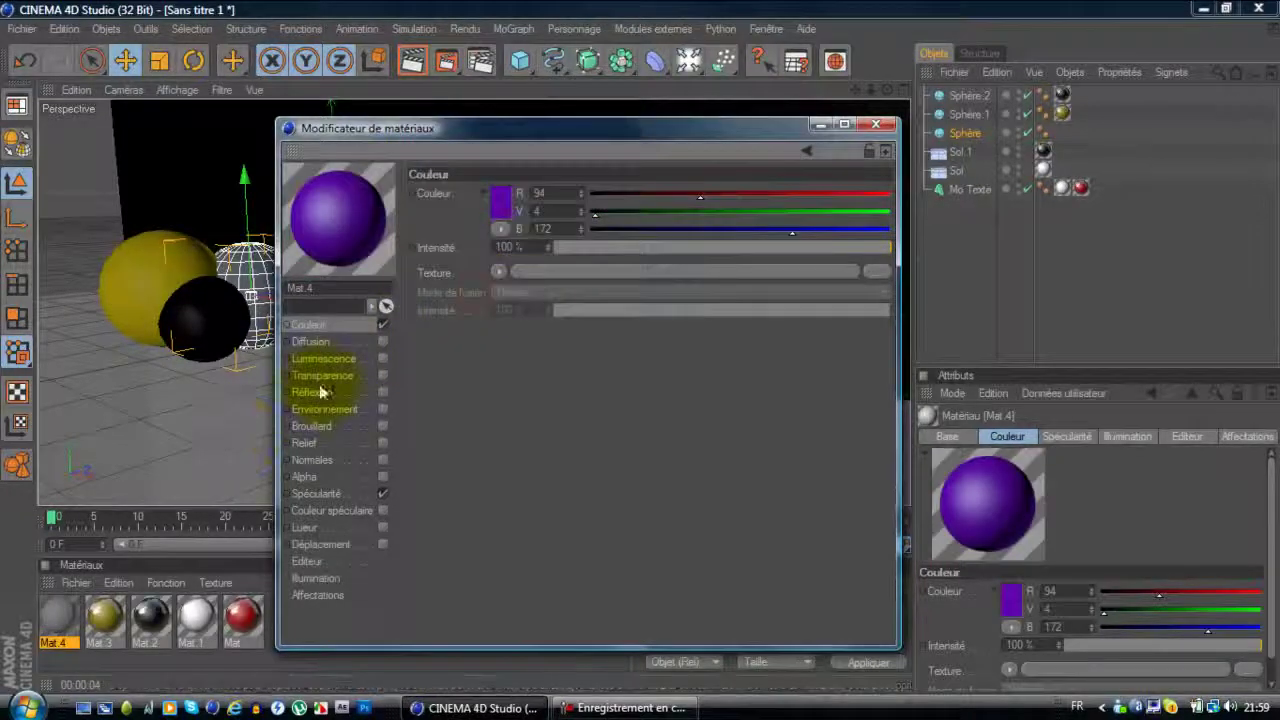
Enable reflection with a Fresnel texture on the purple material and apply it to the sphere nearest the letter B
{"action": "left_click", "coordinate": [320, 395]}
{"action": "left_click", "coordinate": [382, 392]}
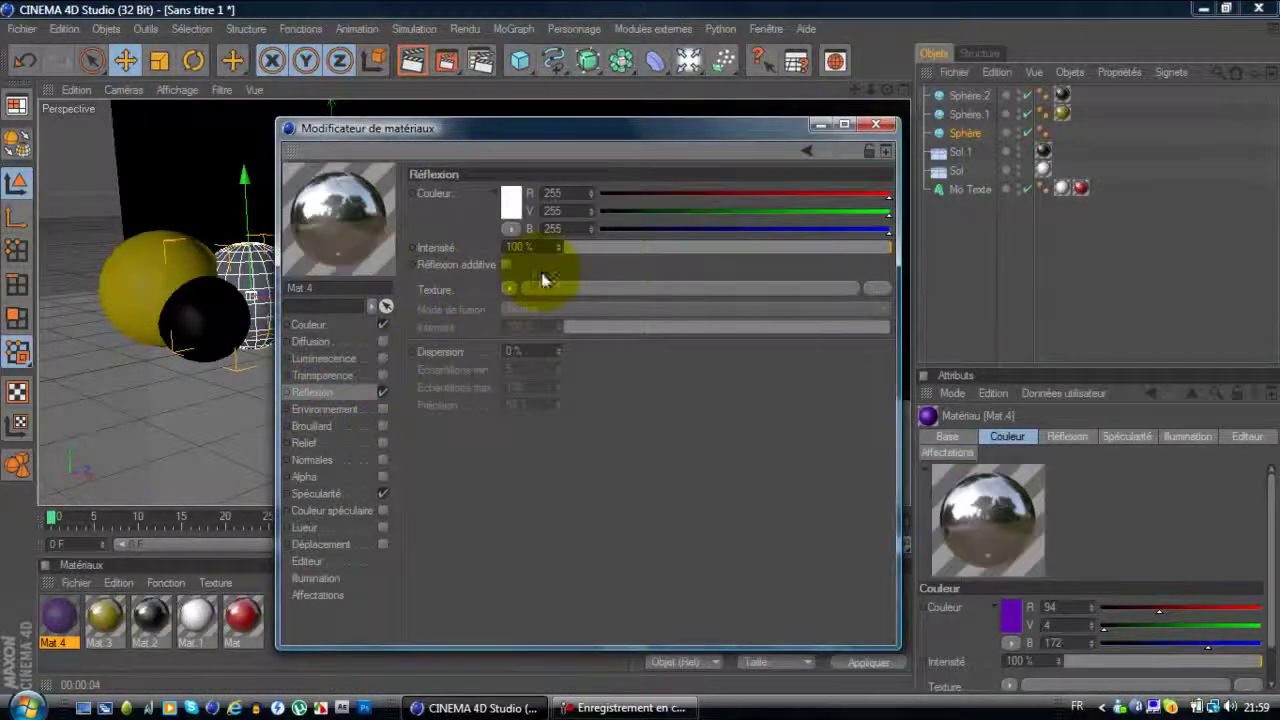
{"action": "left_click", "coordinate": [510, 288]}
{"action": "left_click", "coordinate": [527, 478]}
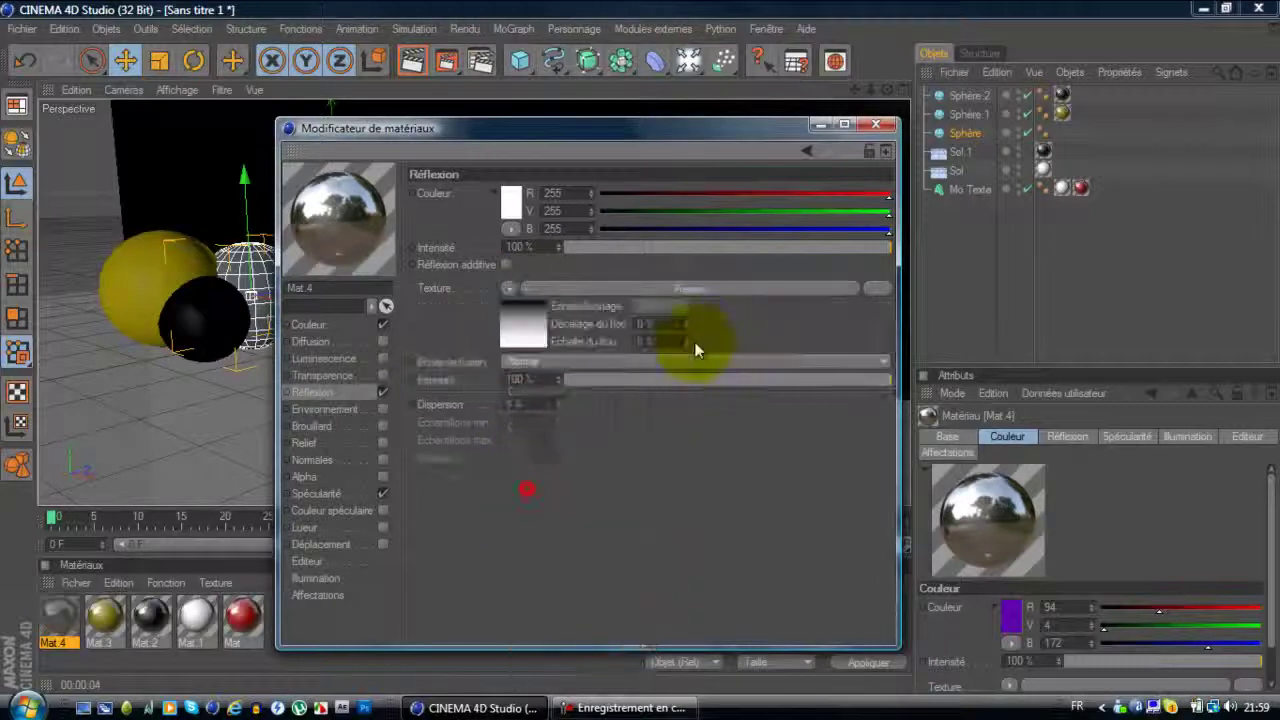
{"action": "left_click", "coordinate": [876, 124]}
{"action": "left_click_drag", "start_coordinate": [57, 614], "coordinate": [276, 322]}
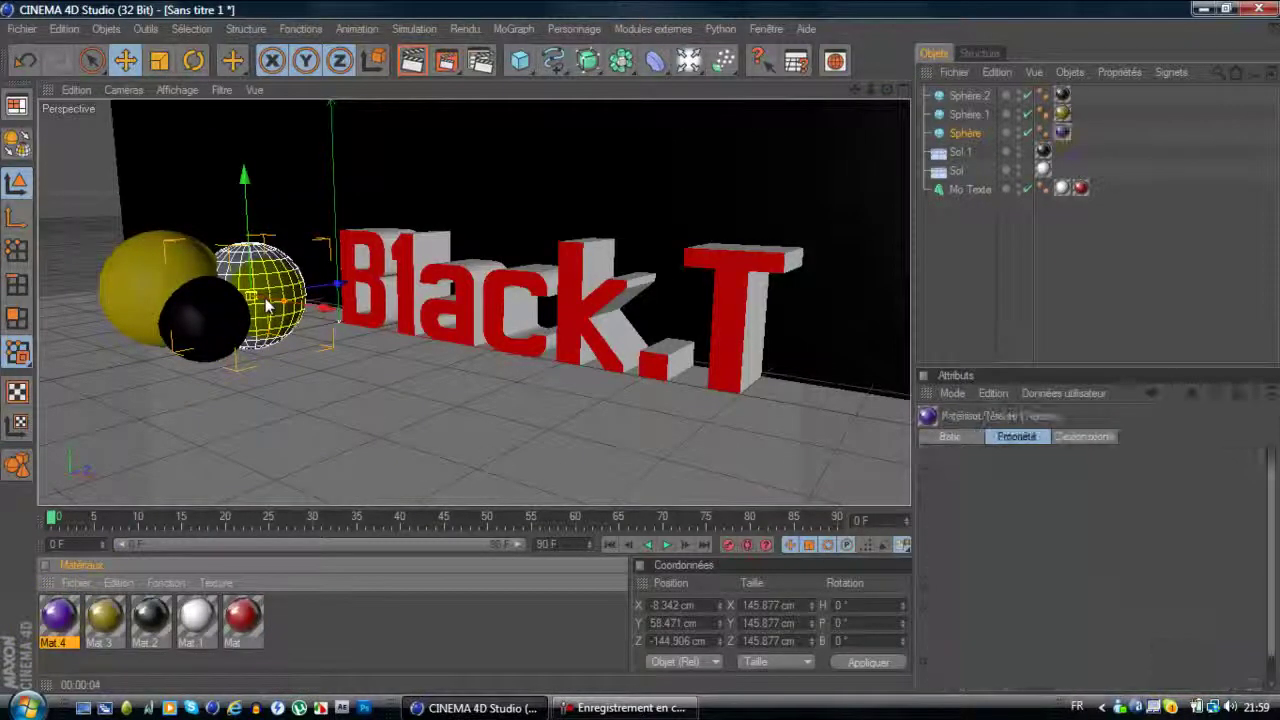
Preview the scene with a render, and shift the black back wall to about X 308 cm, Y -32 cm, Z 131 cm
{"action": "left_click", "coordinate": [410, 63]}
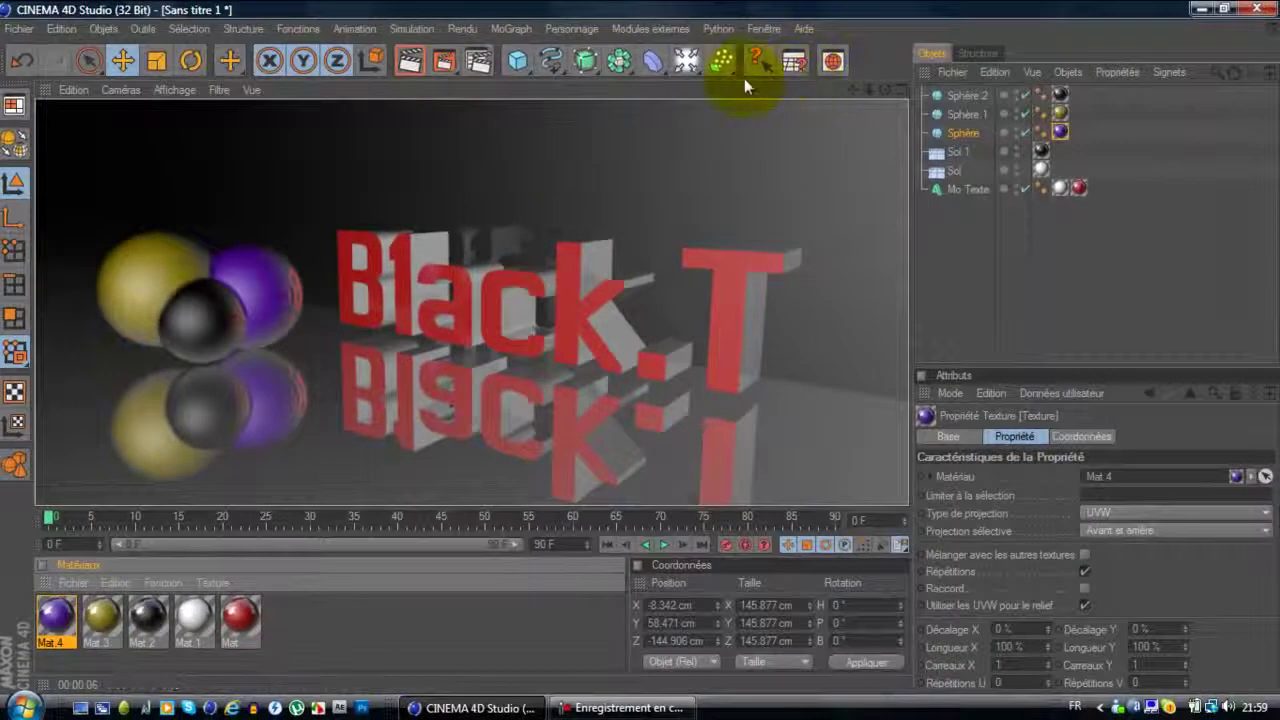
{"action": "left_click", "coordinate": [752, 140]}
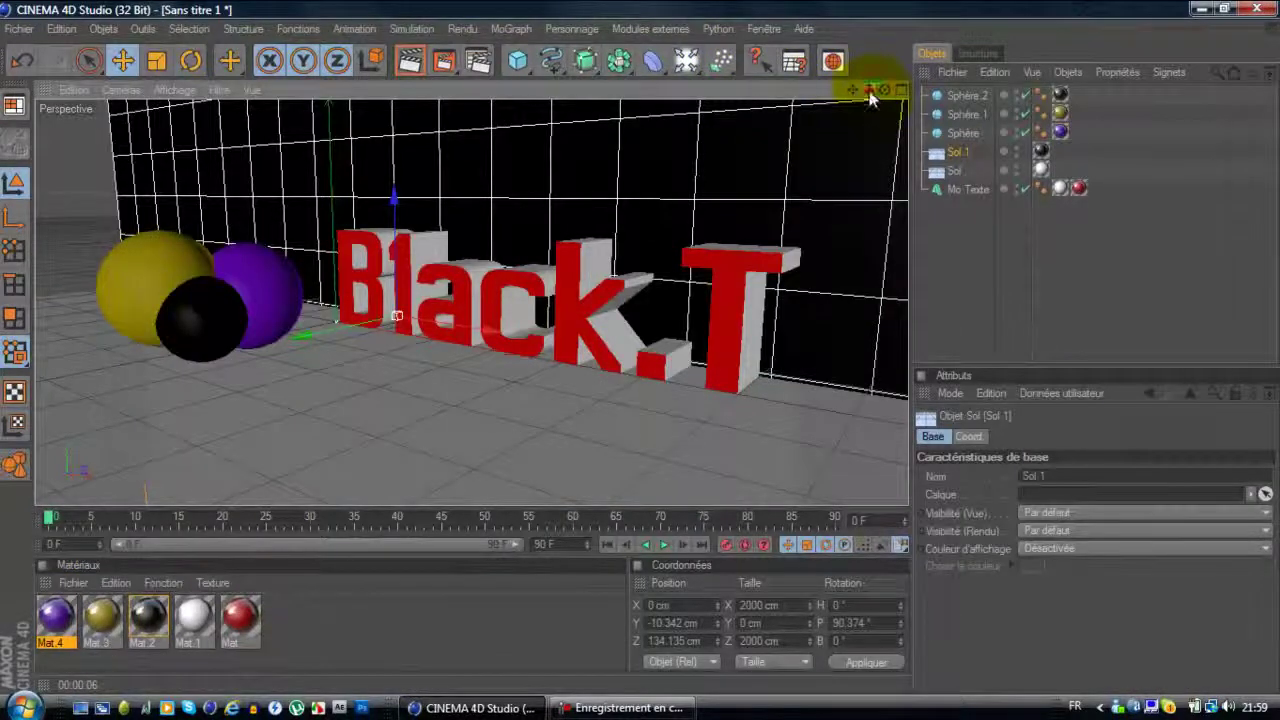
{"action": "left_click_drag", "start_coordinate": [870, 95], "coordinate": [729, 224]}
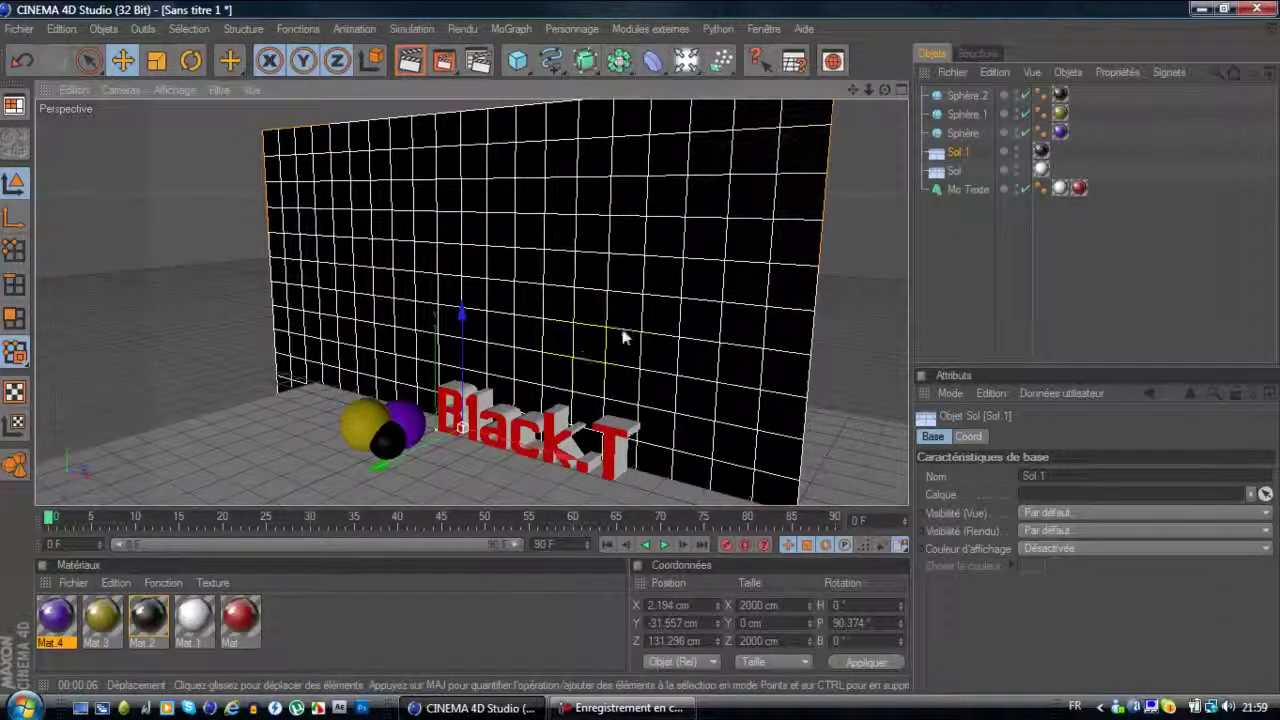
{"action": "left_click_drag", "start_coordinate": [640, 357], "coordinate": [642, 357]}
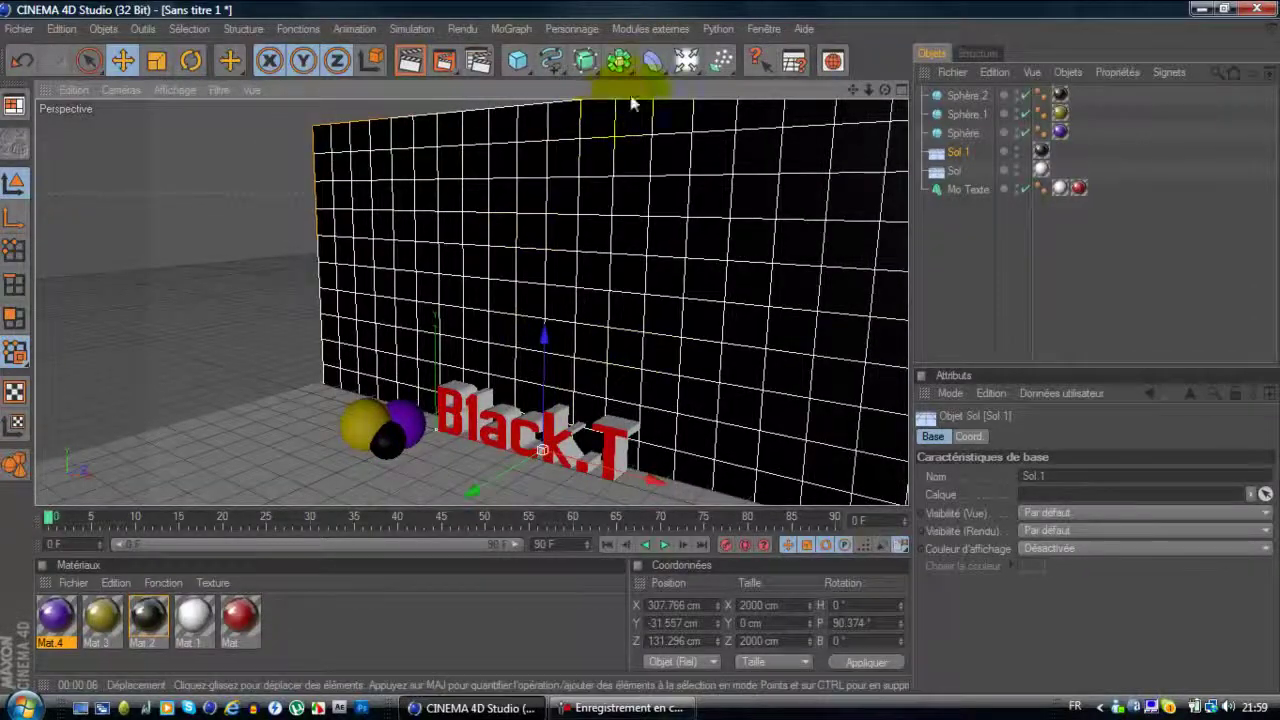
Add an omni light and place it beyond the letter T at about X 815 cm, Y 213 cm, Z -237 cm
{"action": "left_click", "coordinate": [687, 62]}
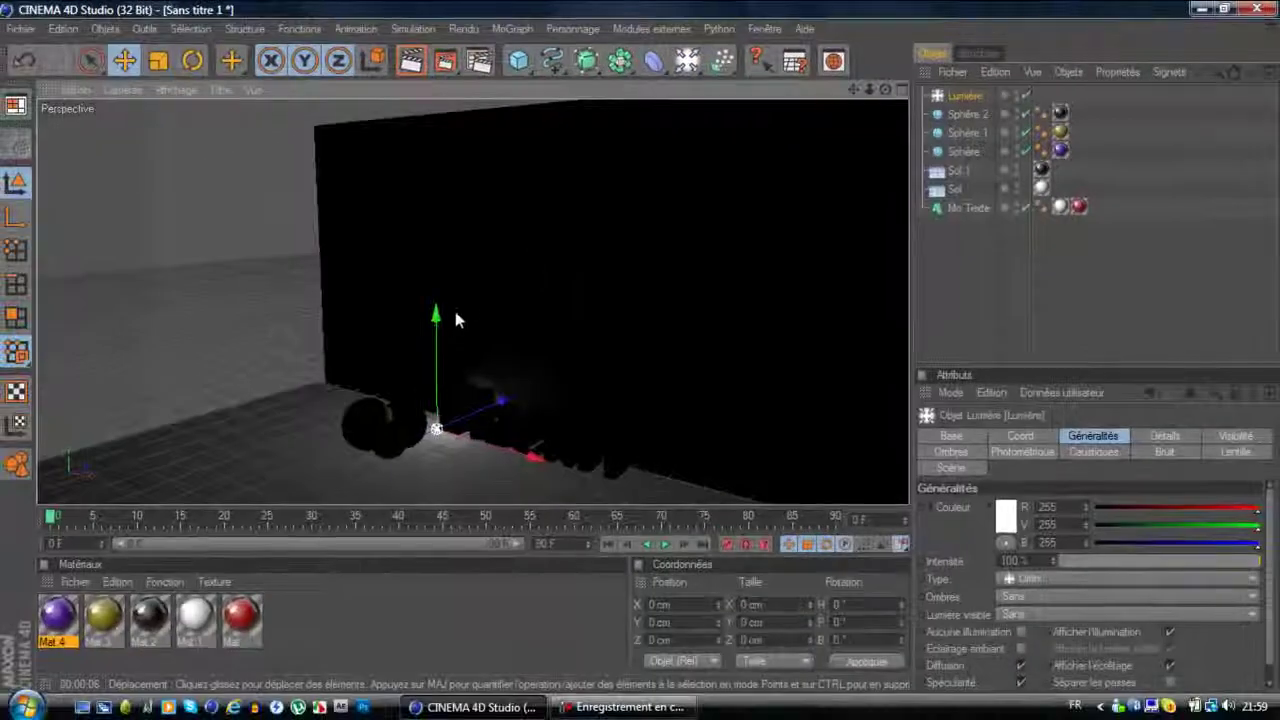
{"action": "left_click_drag", "start_coordinate": [438, 318], "coordinate": [638, 343]}
{"action": "left_click_drag", "start_coordinate": [510, 376], "coordinate": [335, 325]}
{"action": "left_click_drag", "start_coordinate": [390, 385], "coordinate": [641, 356]}
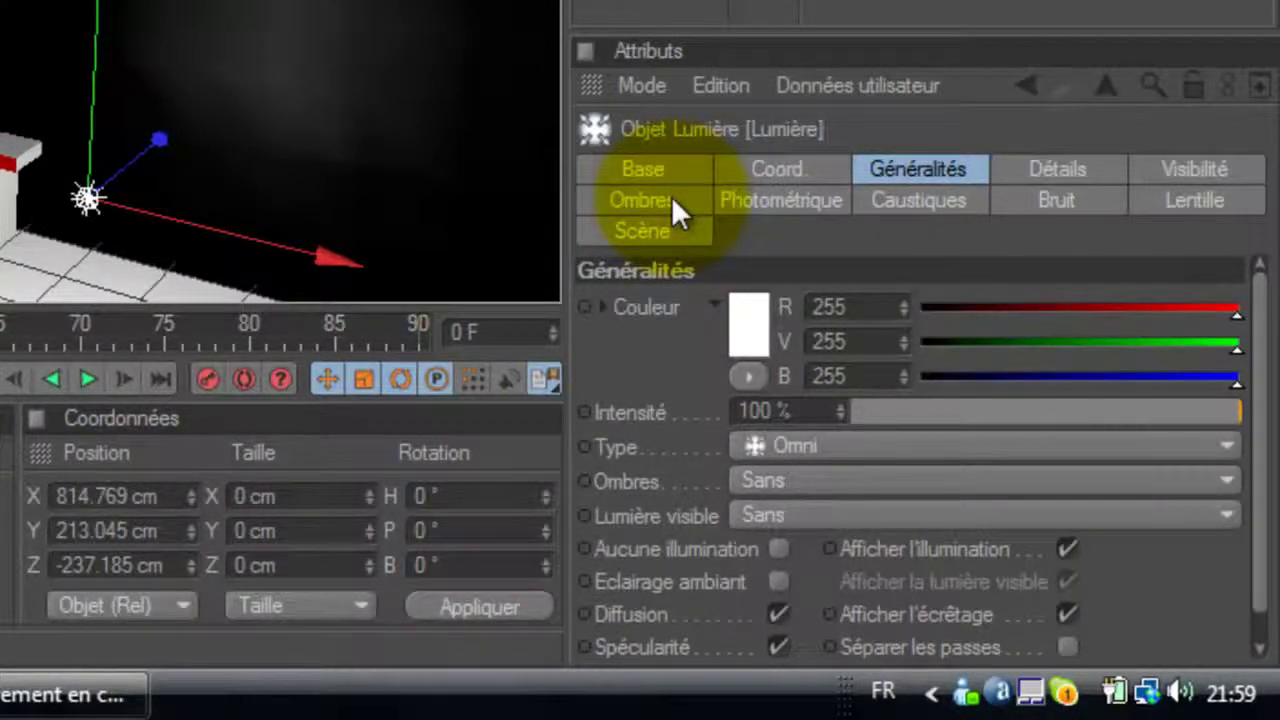
Set the light's shadows to Masques d'ombres (ombres diffuses) and preview the lit scene with a render
{"action": "left_click", "coordinate": [671, 196]}
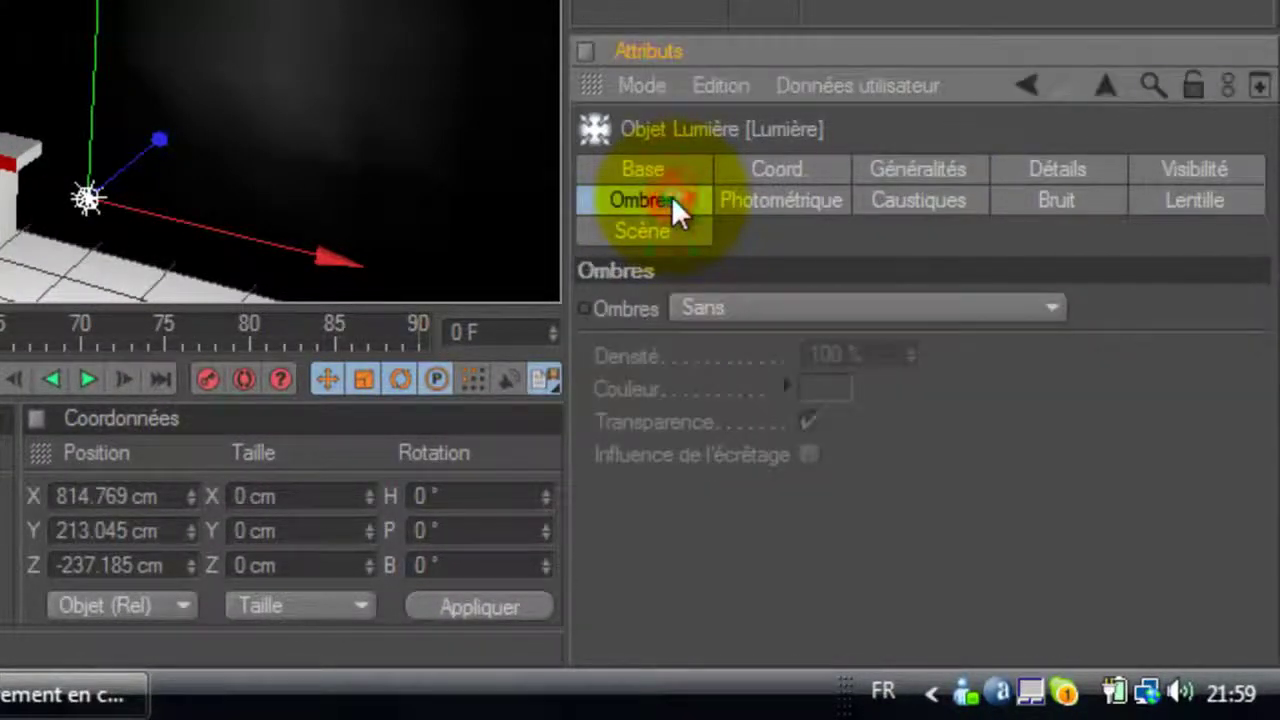
{"action": "left_click", "coordinate": [764, 308]}
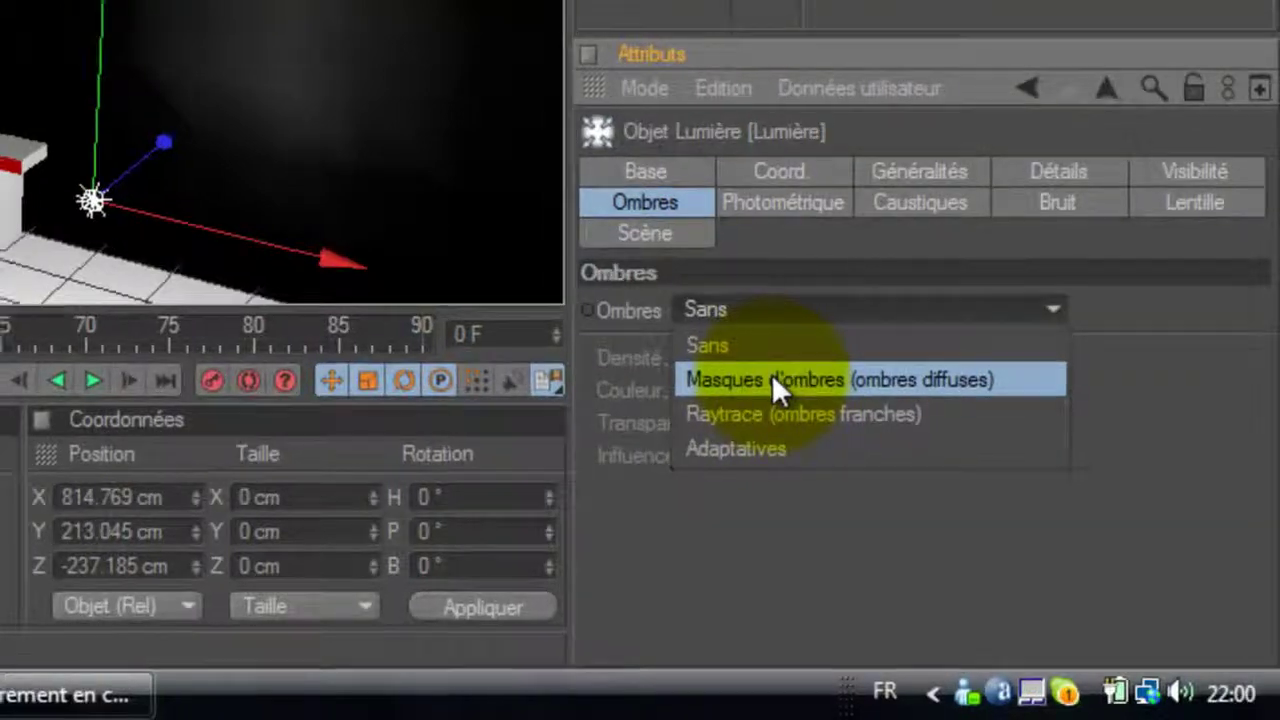
{"action": "left_click", "coordinate": [771, 375]}
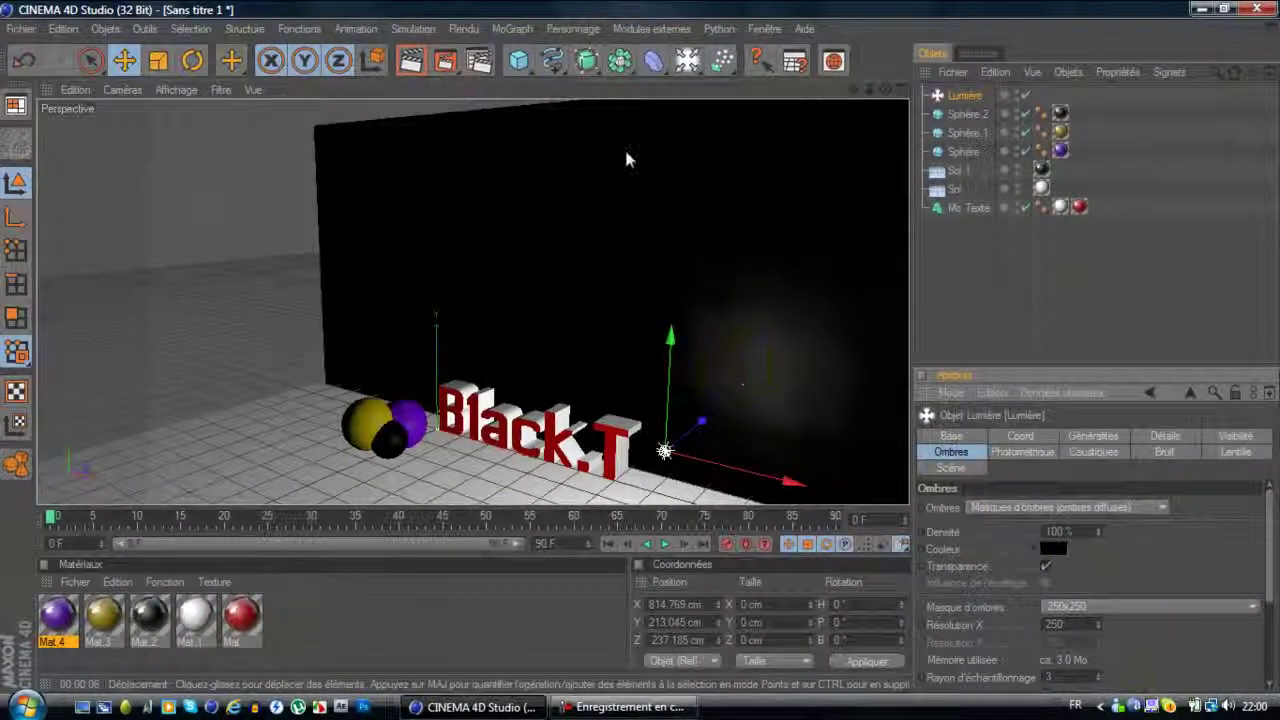
{"action": "key", "text": "ctrl+r"}
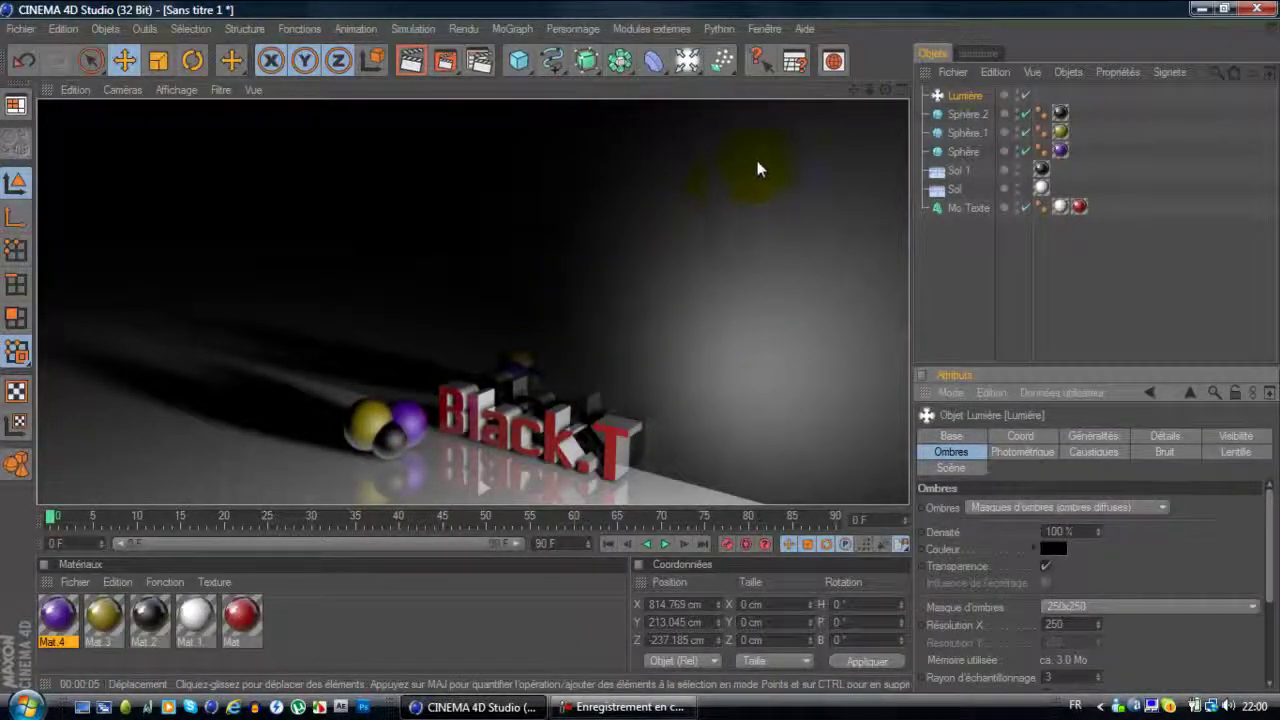
Render a closer shot of the spheres and text at 1920 x 1200 in the Visualiseur
{"action": "left_click", "coordinate": [870, 88]}
{"action": "mouse_move", "coordinate": [640, 342]}
{"action": "left_mouse_down"}
{"action": "mouse_move", "coordinate": [638, 320]}
{"action": "mouse_move", "coordinate": [648, 324]}
{"action": "mouse_move", "coordinate": [626, 418]}
{"action": "mouse_move", "coordinate": [647, 154]}
{"action": "mouse_move", "coordinate": [709, 32]}
{"action": "mouse_move", "coordinate": [687, 56]}
{"action": "mouse_move", "coordinate": [634, 323]}
{"action": "mouse_move", "coordinate": [849, 63]}
{"action": "mouse_move", "coordinate": [638, 344]}
{"action": "mouse_move", "coordinate": [857, 104]}
{"action": "mouse_move", "coordinate": [646, 303]}
{"action": "mouse_move", "coordinate": [641, 347]}
{"action": "mouse_move", "coordinate": [674, 23]}
{"action": "mouse_move", "coordinate": [650, 346]}
{"action": "left_mouse_up"}
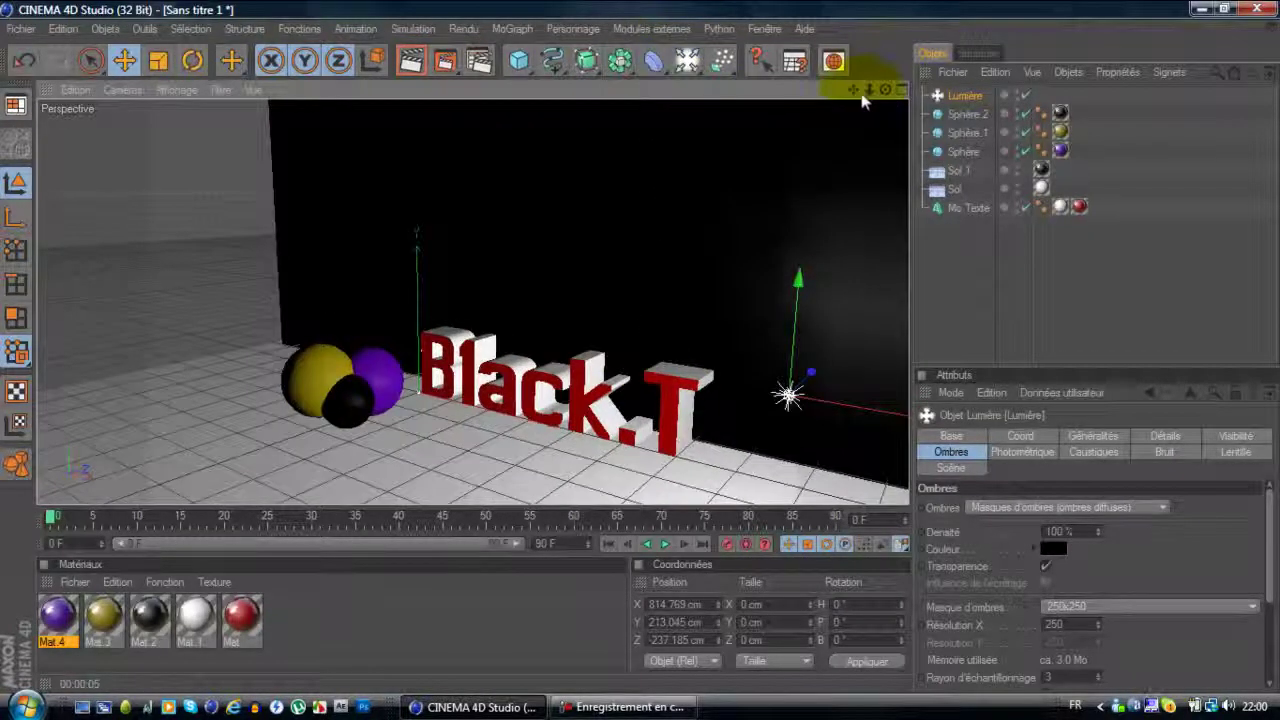
{"action": "left_click_drag", "start_coordinate": [649, 321], "coordinate": [641, 355], "text": "alt"}
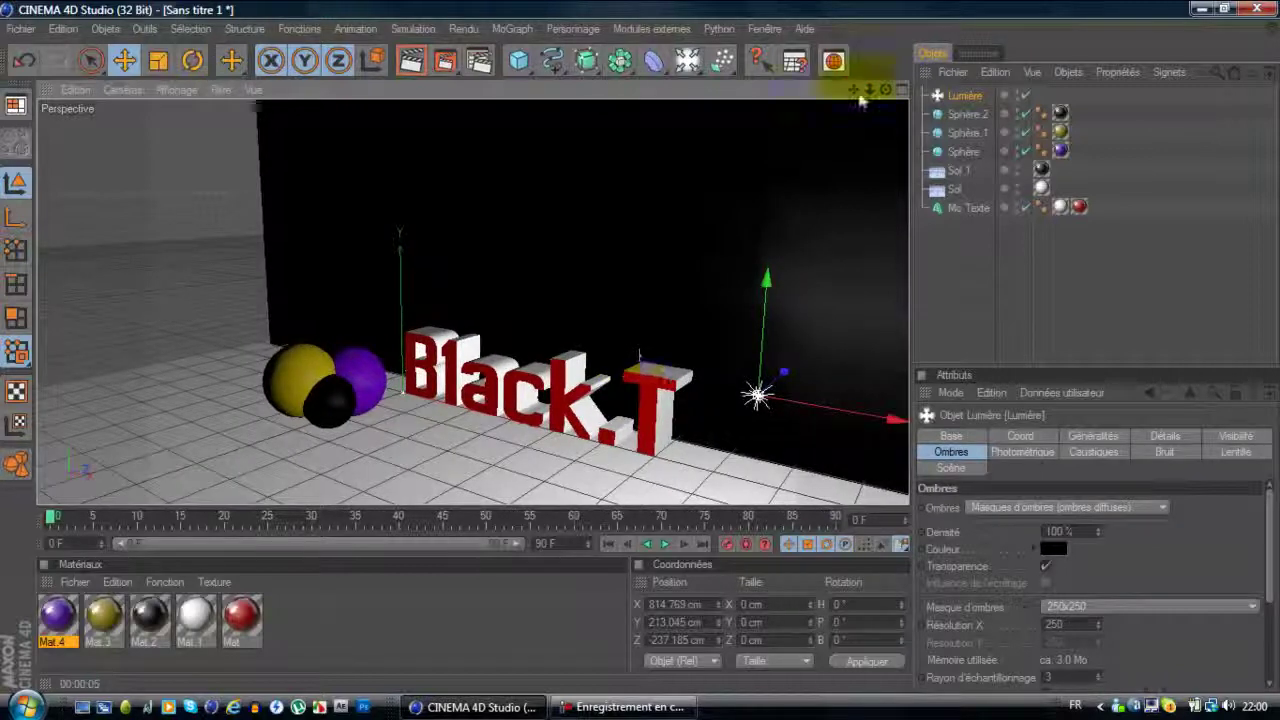
{"action": "left_click_drag", "start_coordinate": [867, 94], "coordinate": [694, 85]}
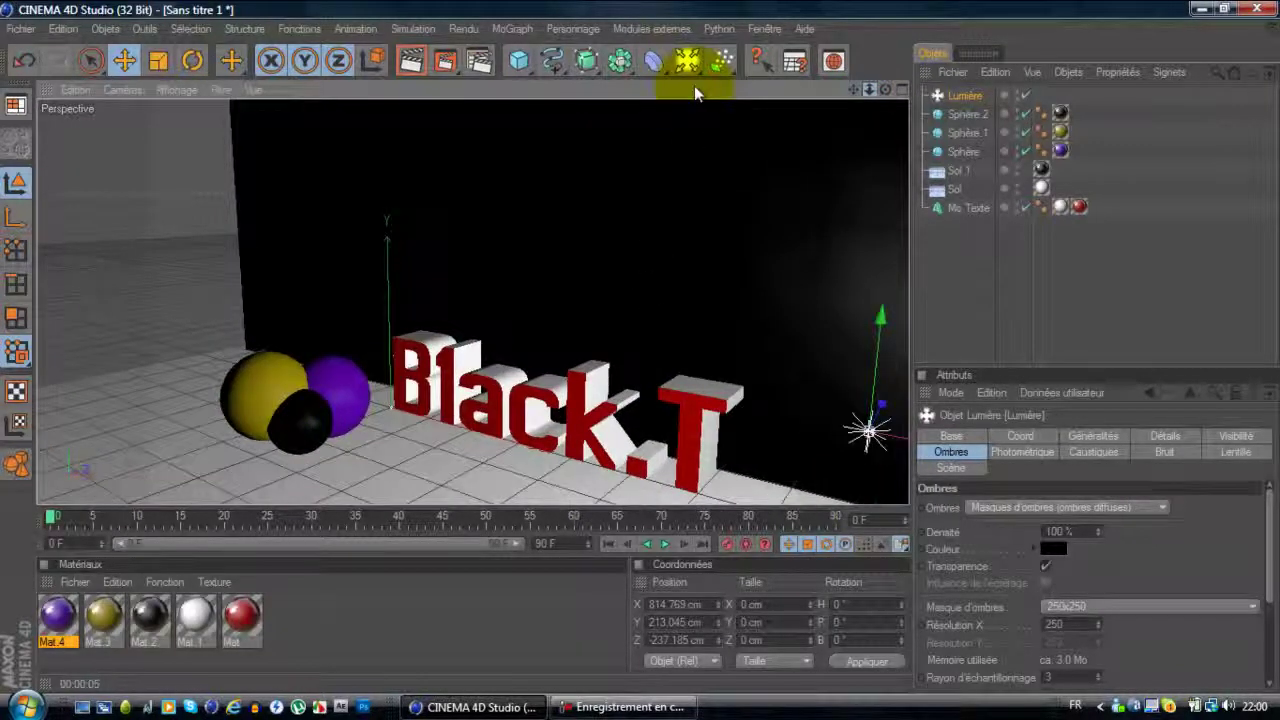
{"action": "left_click_drag", "start_coordinate": [854, 87], "coordinate": [640, 350]}
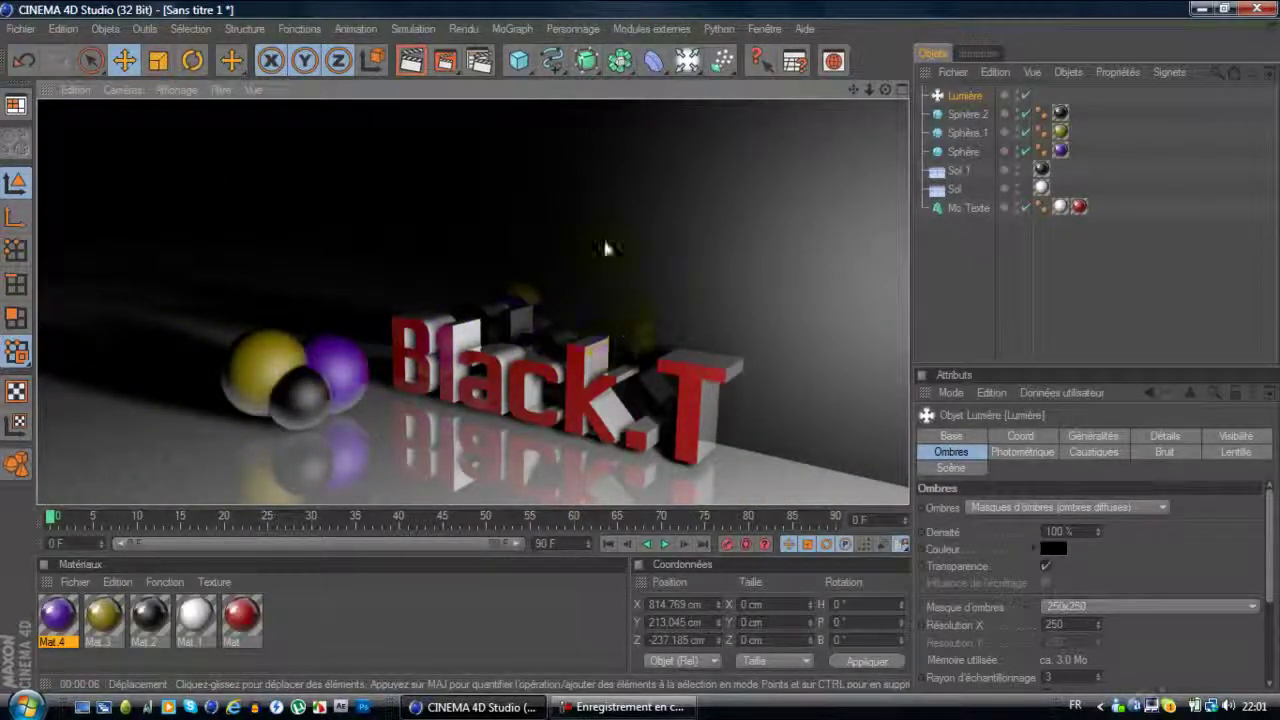
{"action": "left_click", "coordinate": [442, 64]}
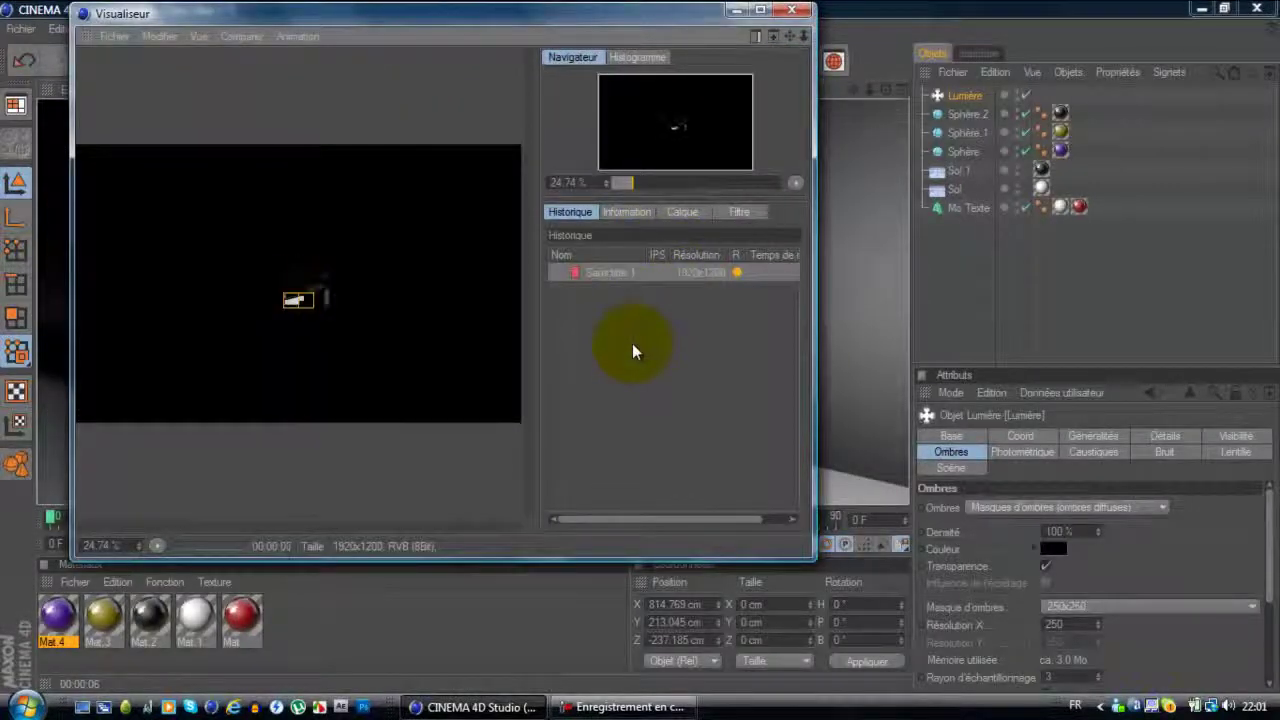
{"action": "left_click_drag", "start_coordinate": [705, 25], "coordinate": [696, 172]}
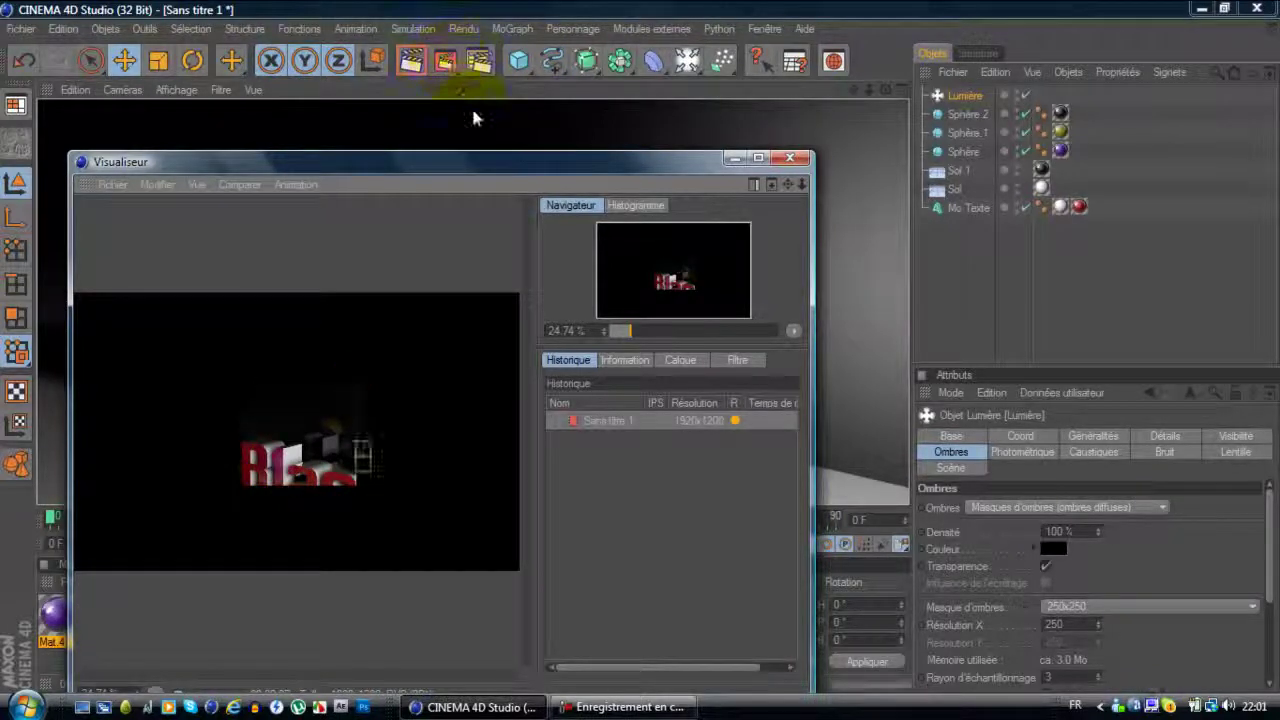
{"action": "left_click_drag", "start_coordinate": [481, 174], "coordinate": [518, 85]}
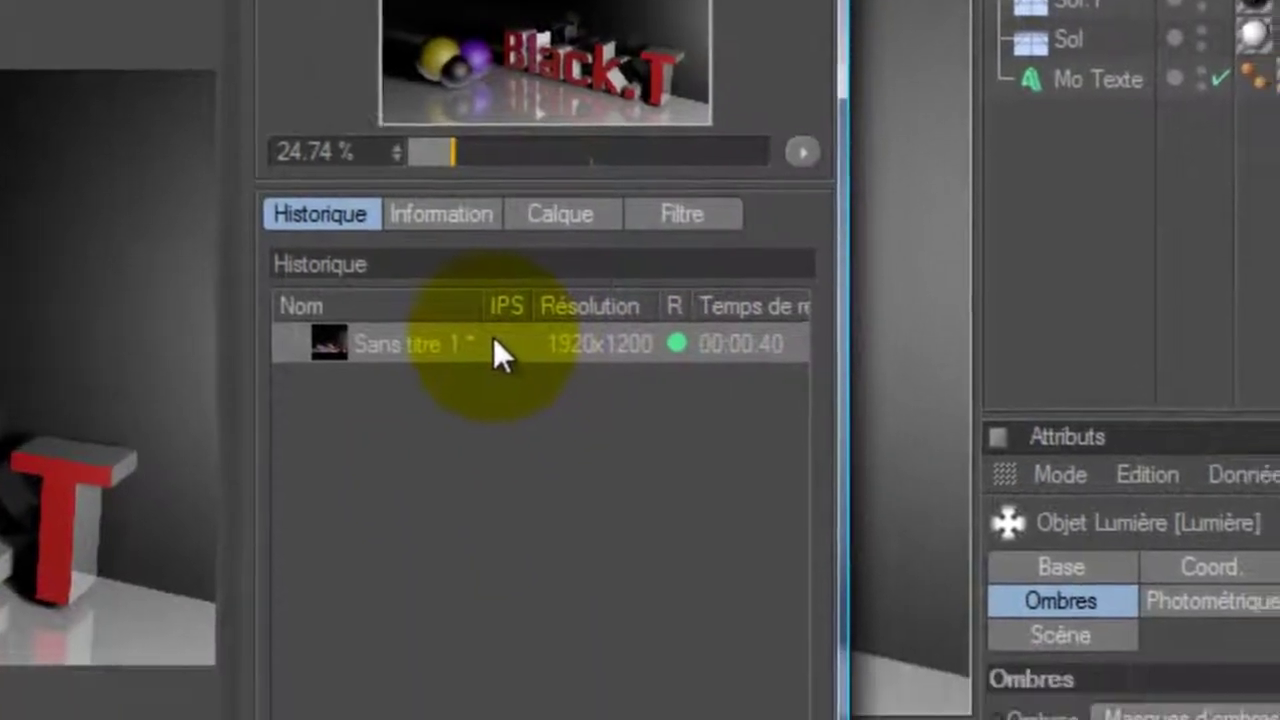
Start saving the rendered image as a still JPEG with 8 bits par canal and 72 PPP
{"action": "right_click", "coordinate": [493, 340]}
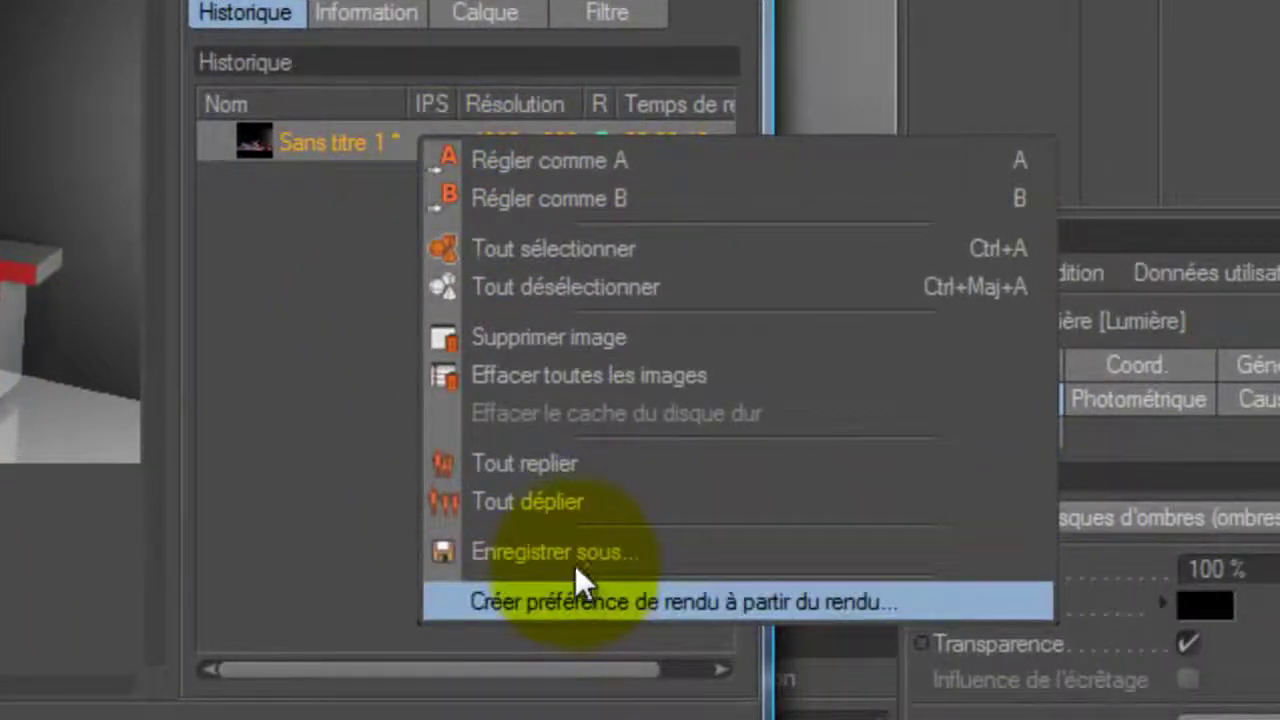
{"action": "left_click", "coordinate": [574, 553]}
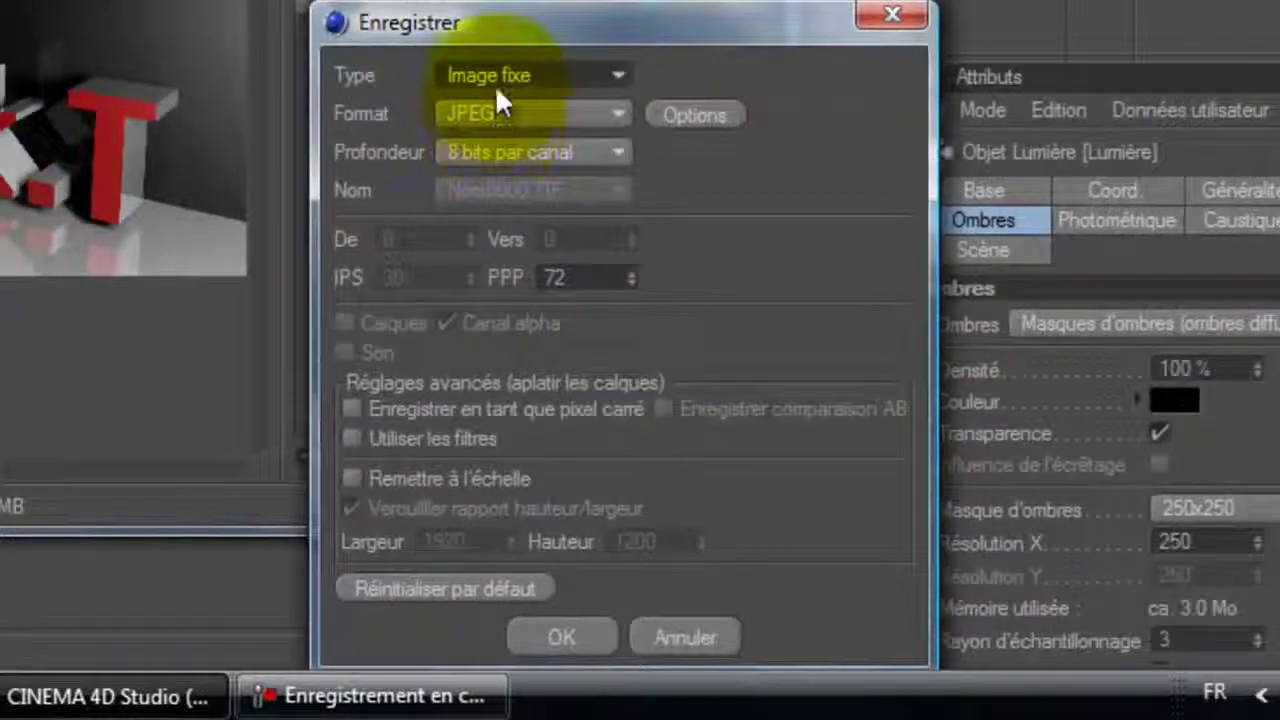
{"action": "left_click_drag", "start_coordinate": [582, 40], "coordinate": [555, 0]}
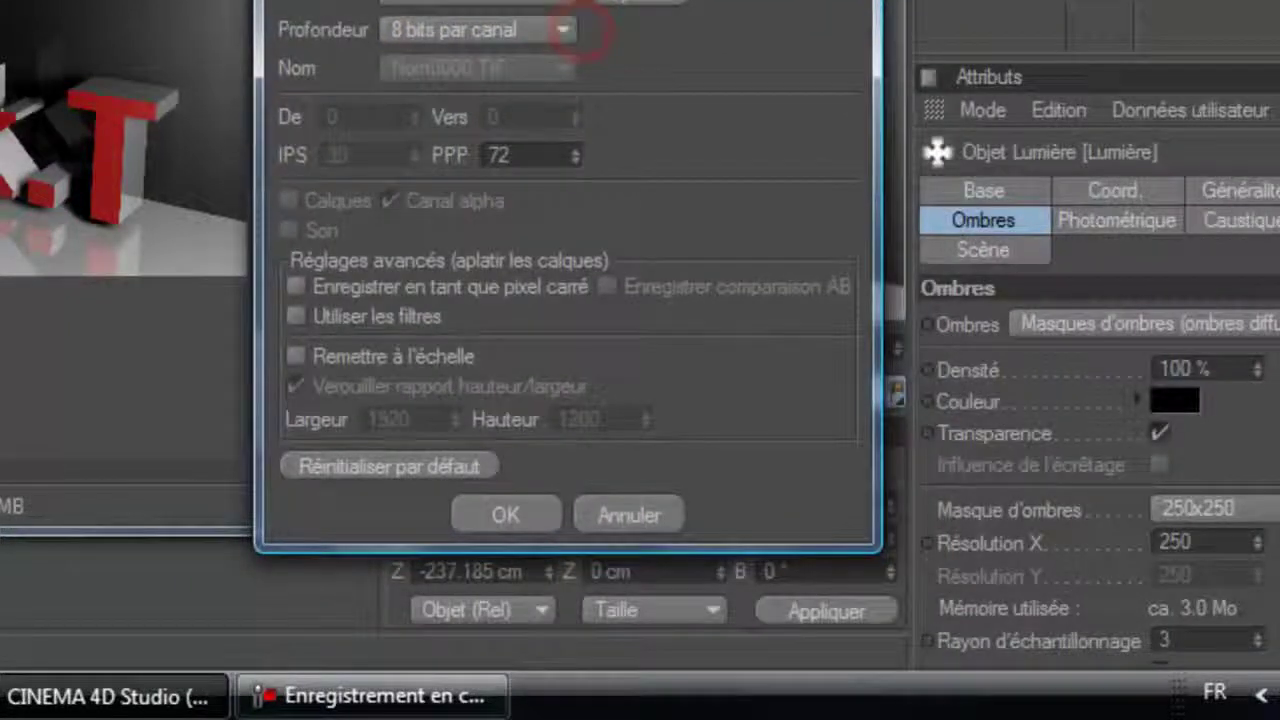
{"action": "left_click", "coordinate": [503, 512]}
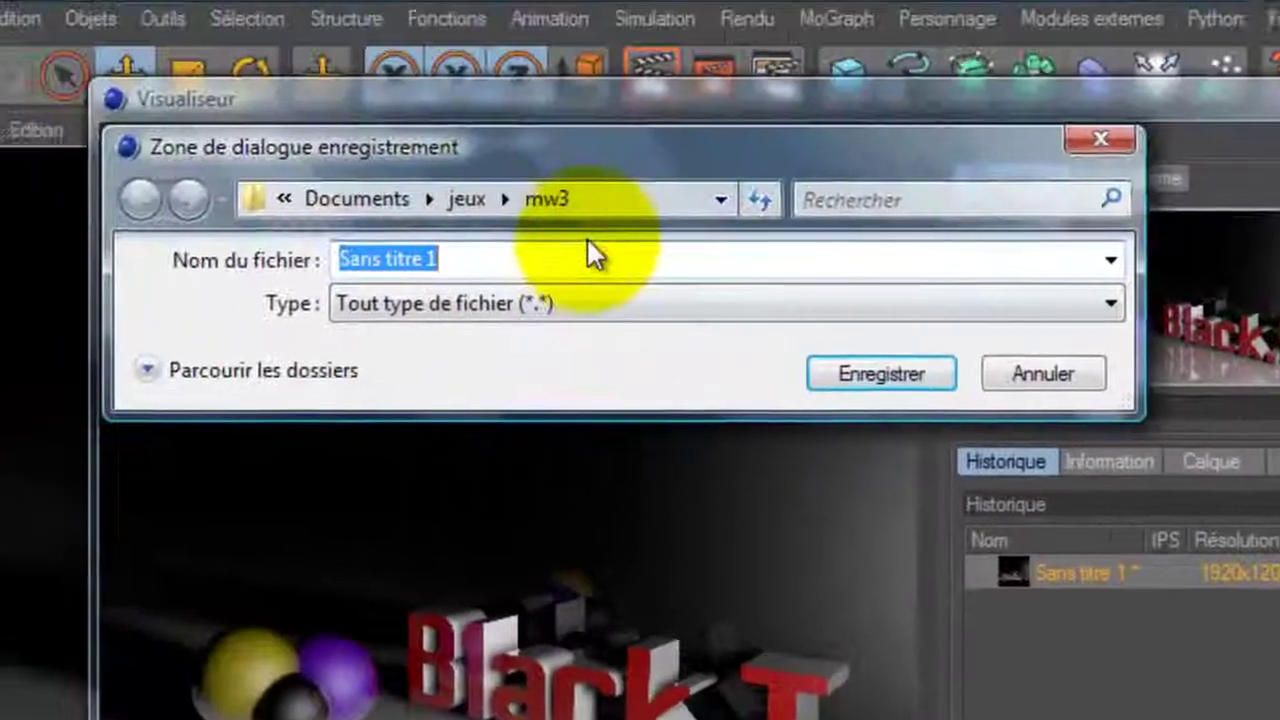
Name the image file "fond decran 1" and save it in the mw3 folder
{"action": "key", "text": "BackSpace"}
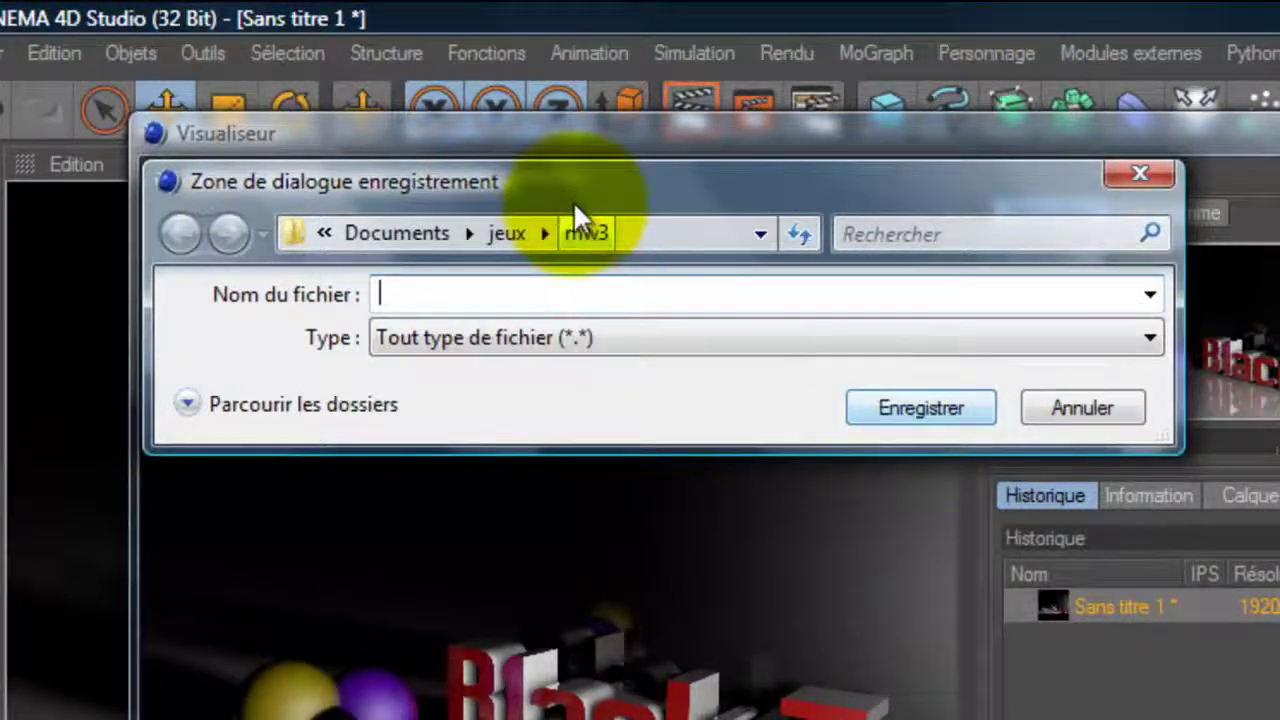
{"action": "left_click", "coordinate": [584, 312]}
{"action": "type", "text": "l"}
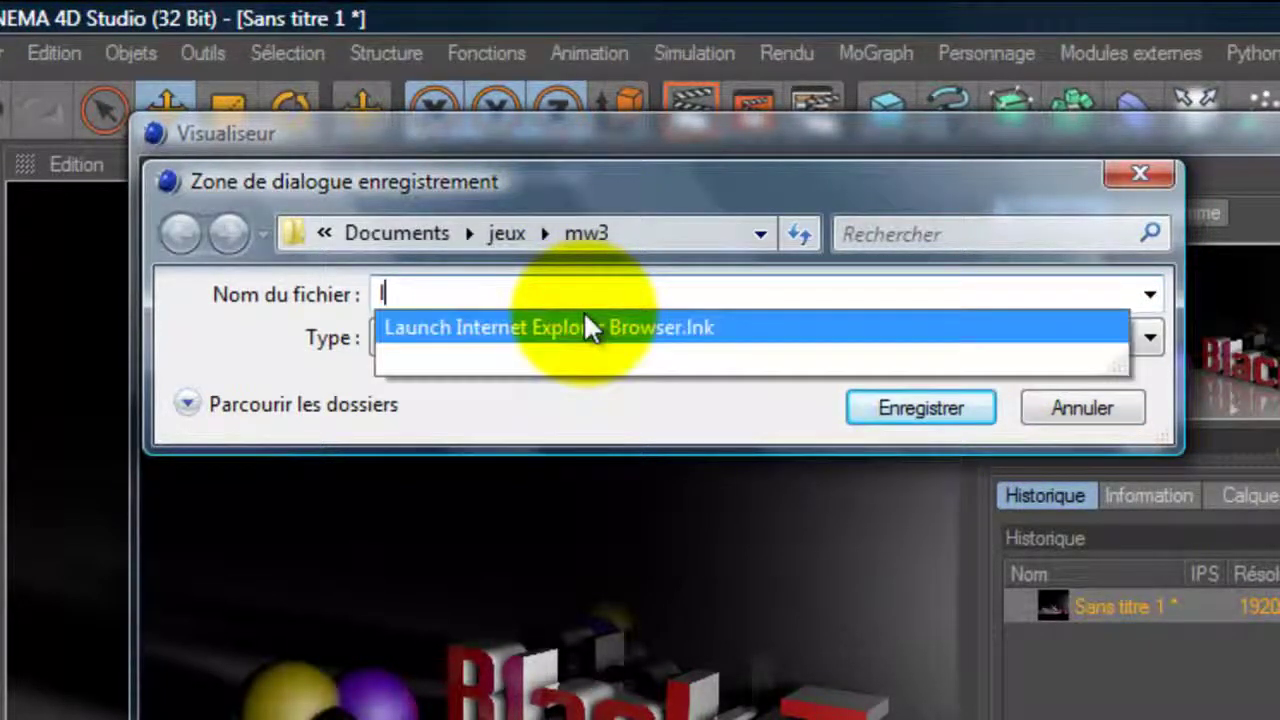
{"action": "key", "text": "BackSpace"}
{"action": "type", "text": "fond decran 1"}
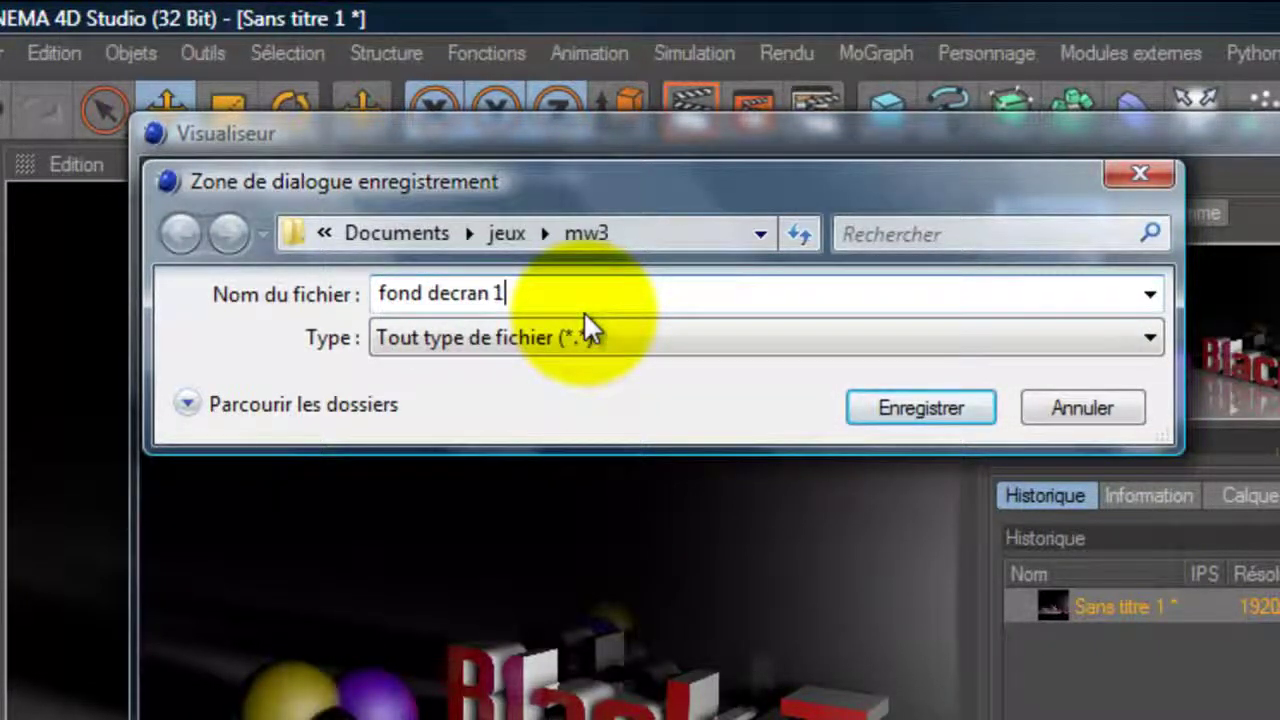
{"action": "left_click", "coordinate": [851, 408]}
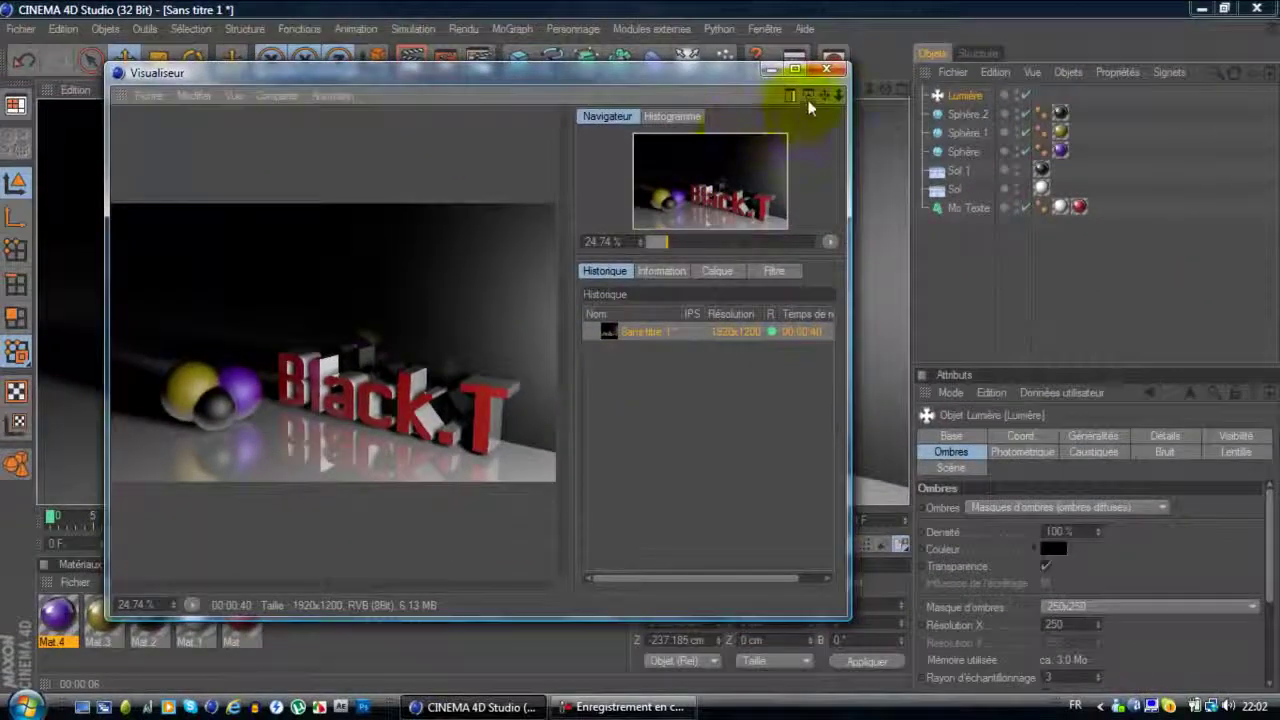
Close the Visualiseur and quit CINEMA 4D without saving the project
{"action": "left_click", "coordinate": [826, 68]}
{"action": "left_click", "coordinate": [1256, 8]}
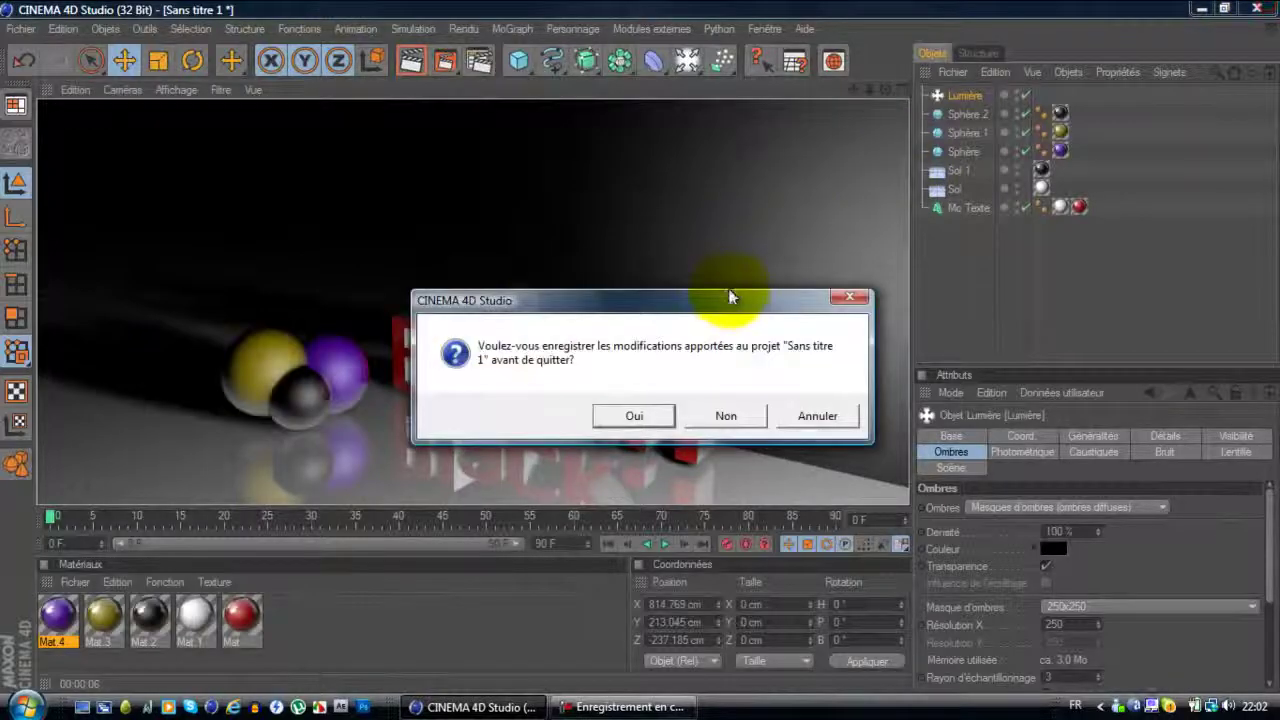
{"action": "left_click", "coordinate": [726, 415]}
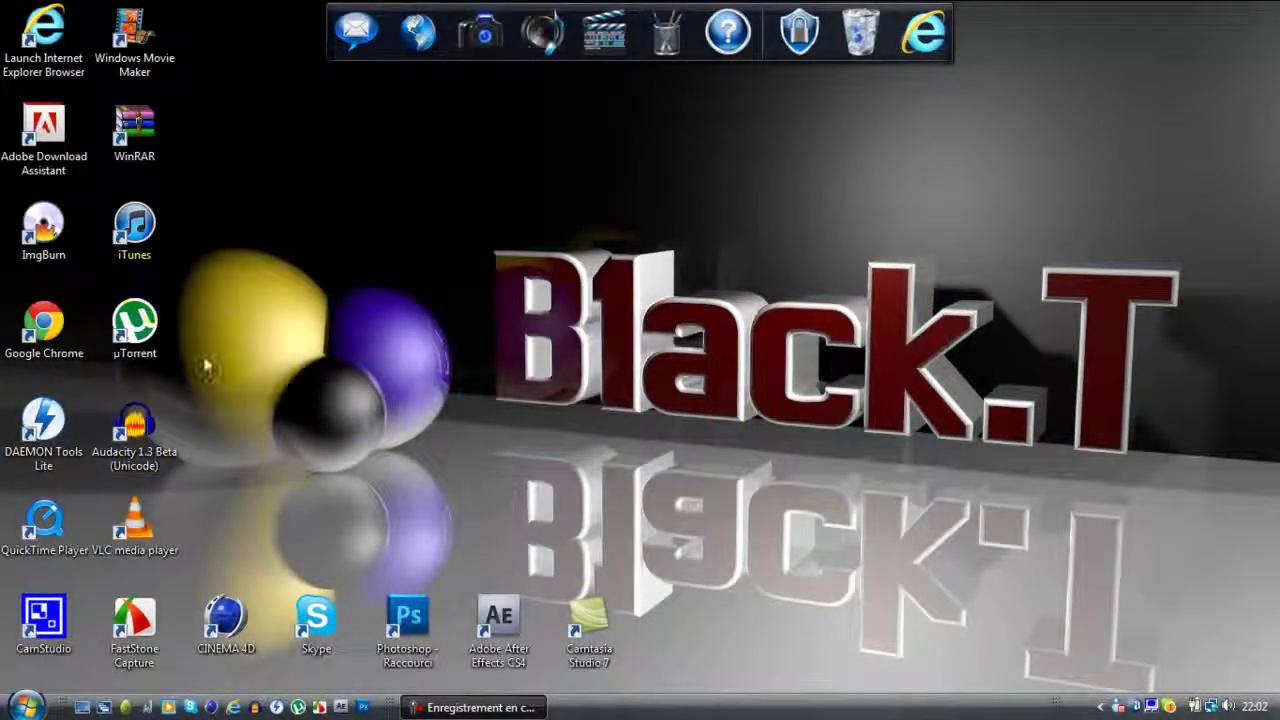
Open the saved image "fond decran 1" from Documents > jeux > mw3 in Galerie de photos Windows
{"action": "left_click", "coordinate": [24, 706]}
{"action": "left_click", "coordinate": [362, 165]}
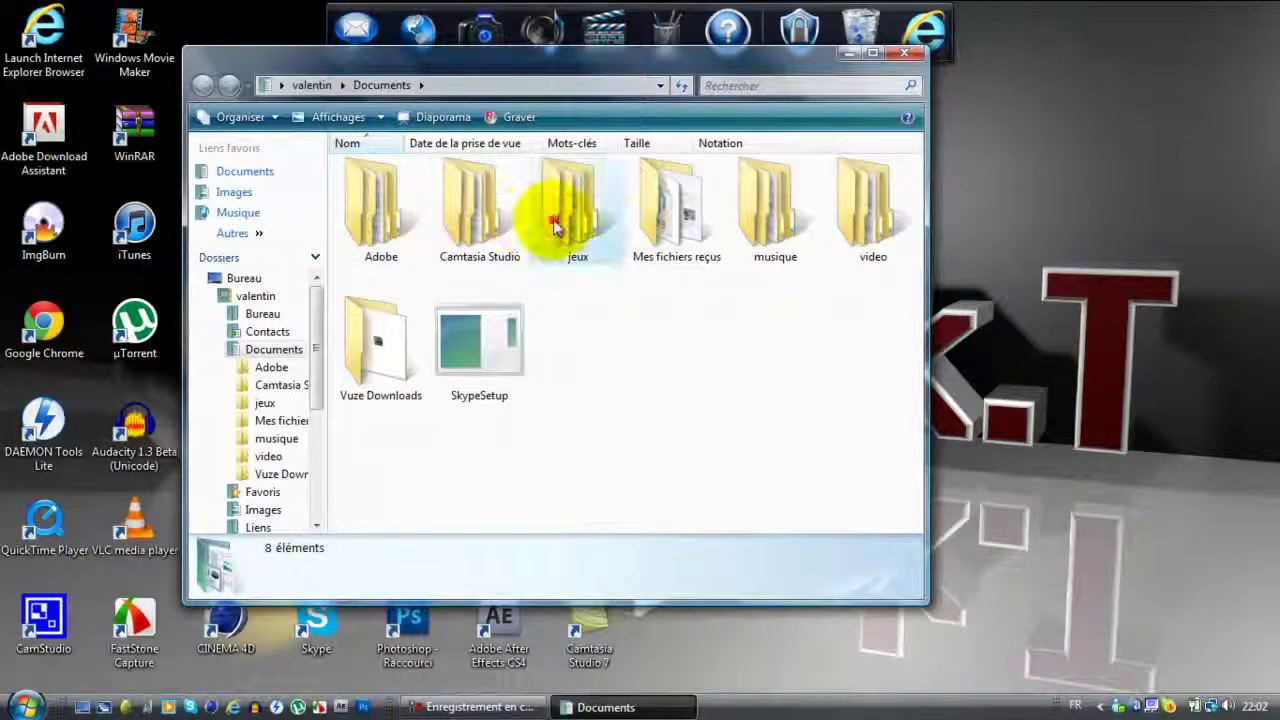
{"action": "double_click", "coordinate": [555, 216]}
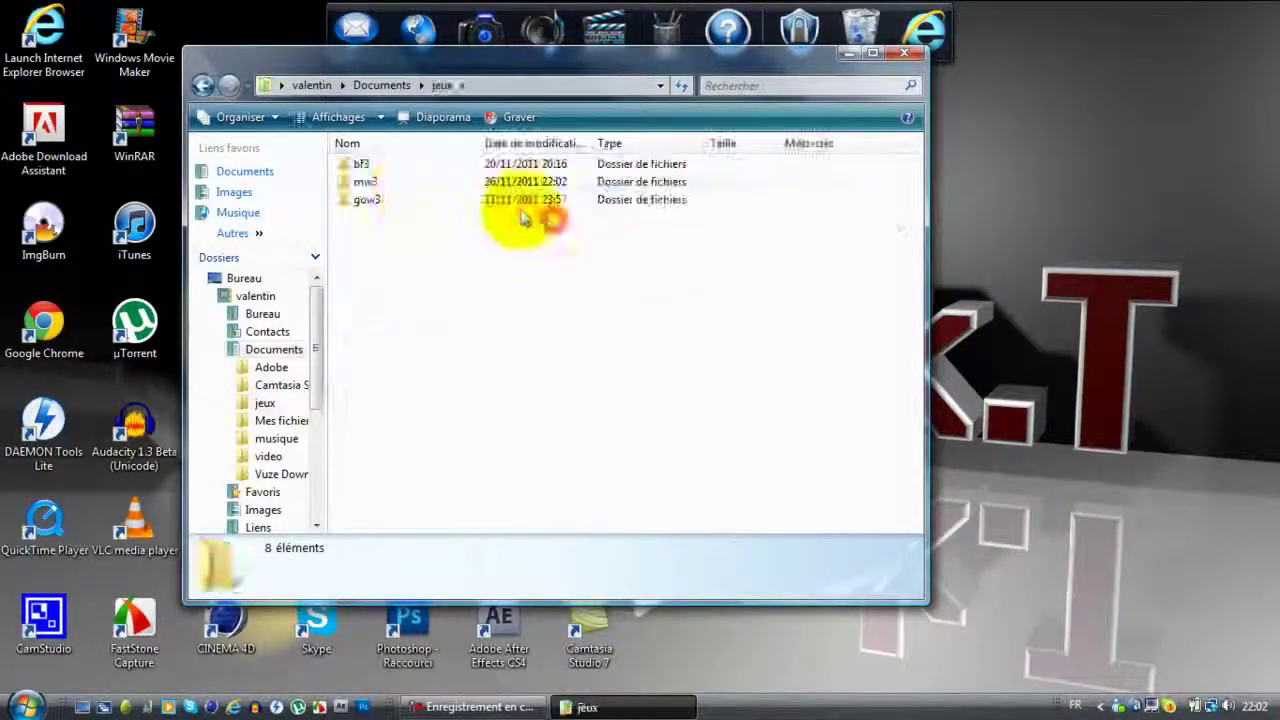
{"action": "double_click", "coordinate": [405, 181]}
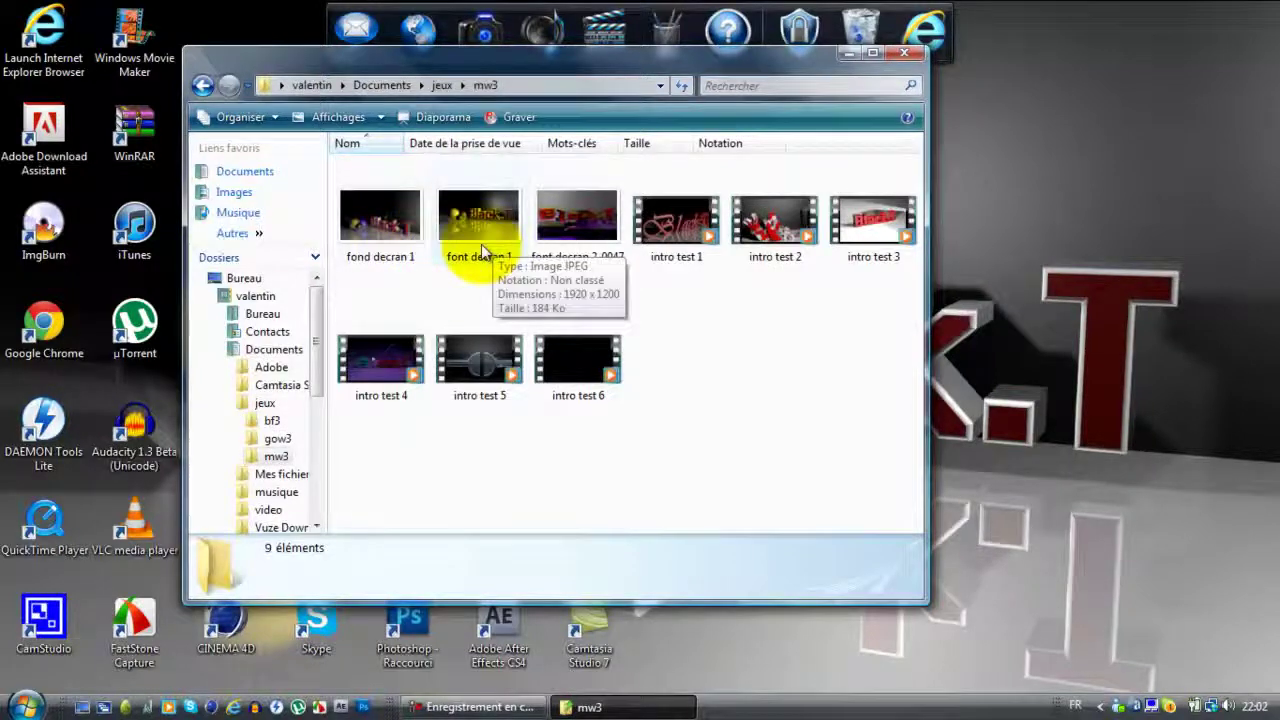
{"action": "double_click", "coordinate": [409, 233]}
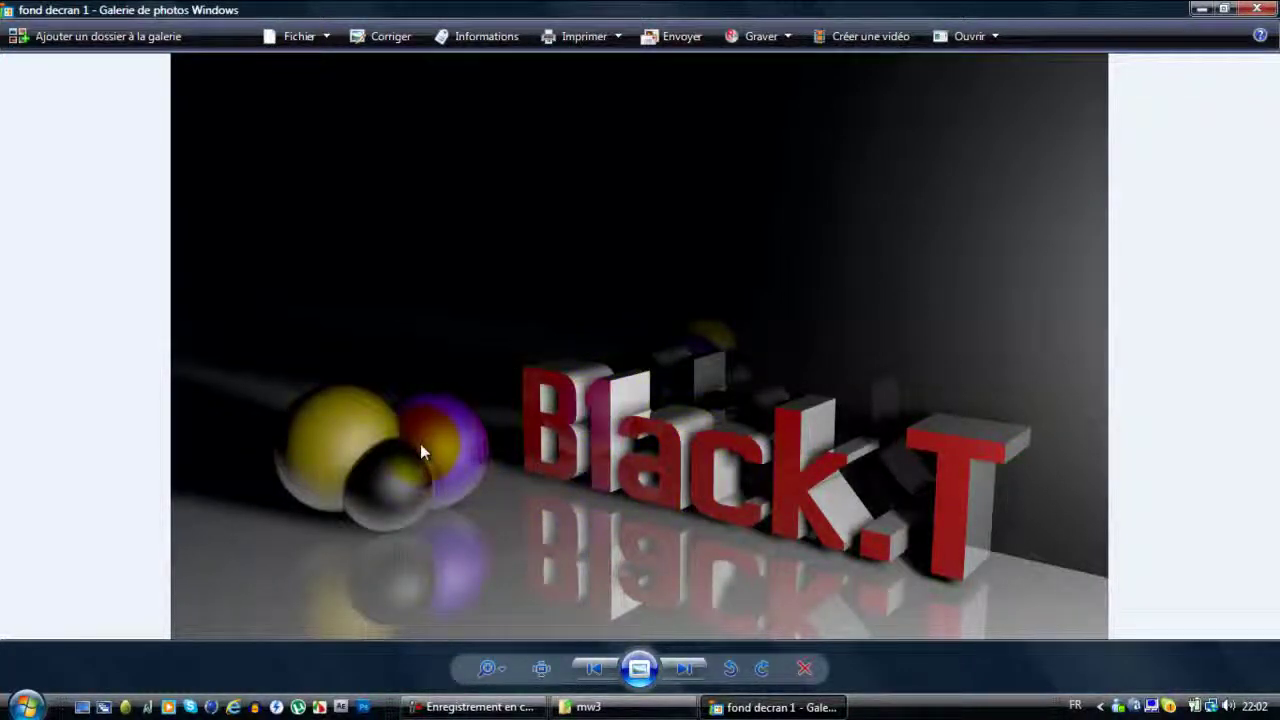
Compare the image with the earlier wallpaper "font decran 1", and close the photo viewer and the folder
{"action": "left_click", "coordinate": [683, 667]}
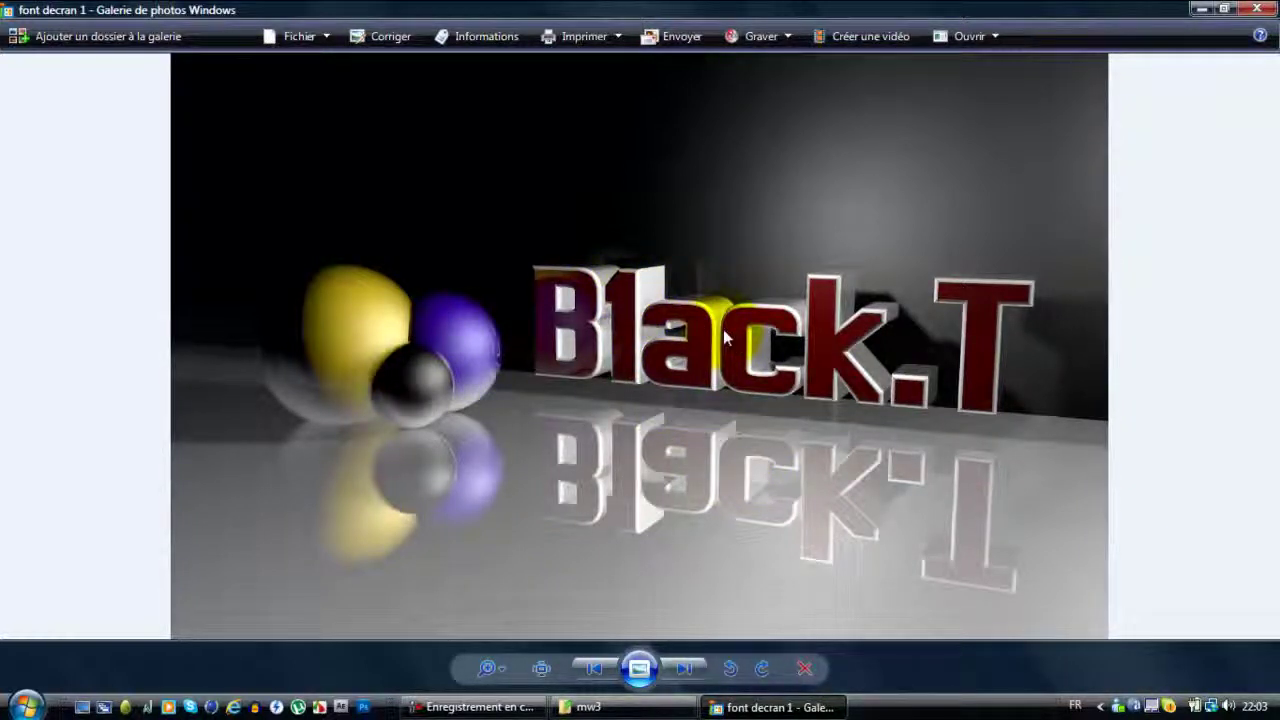
{"action": "left_click", "coordinate": [600, 670]}
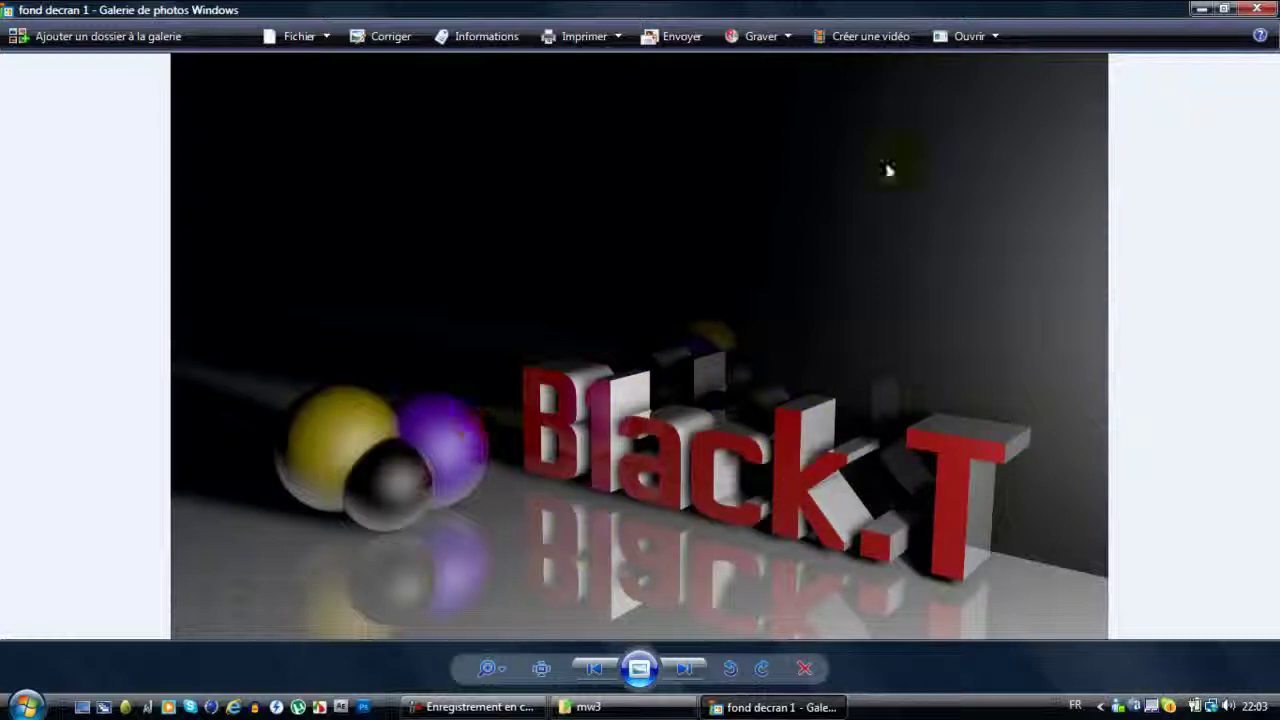
{"action": "left_click", "coordinate": [1262, 8]}
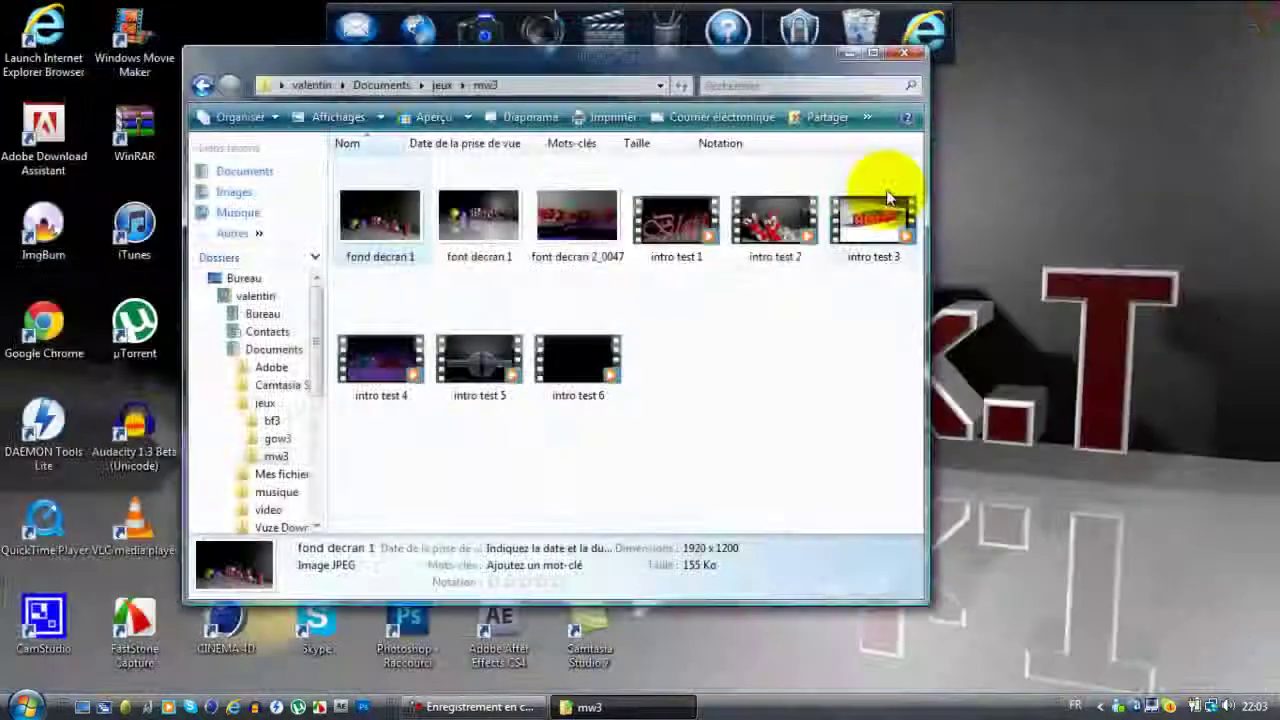
{"action": "left_click", "coordinate": [903, 54]}
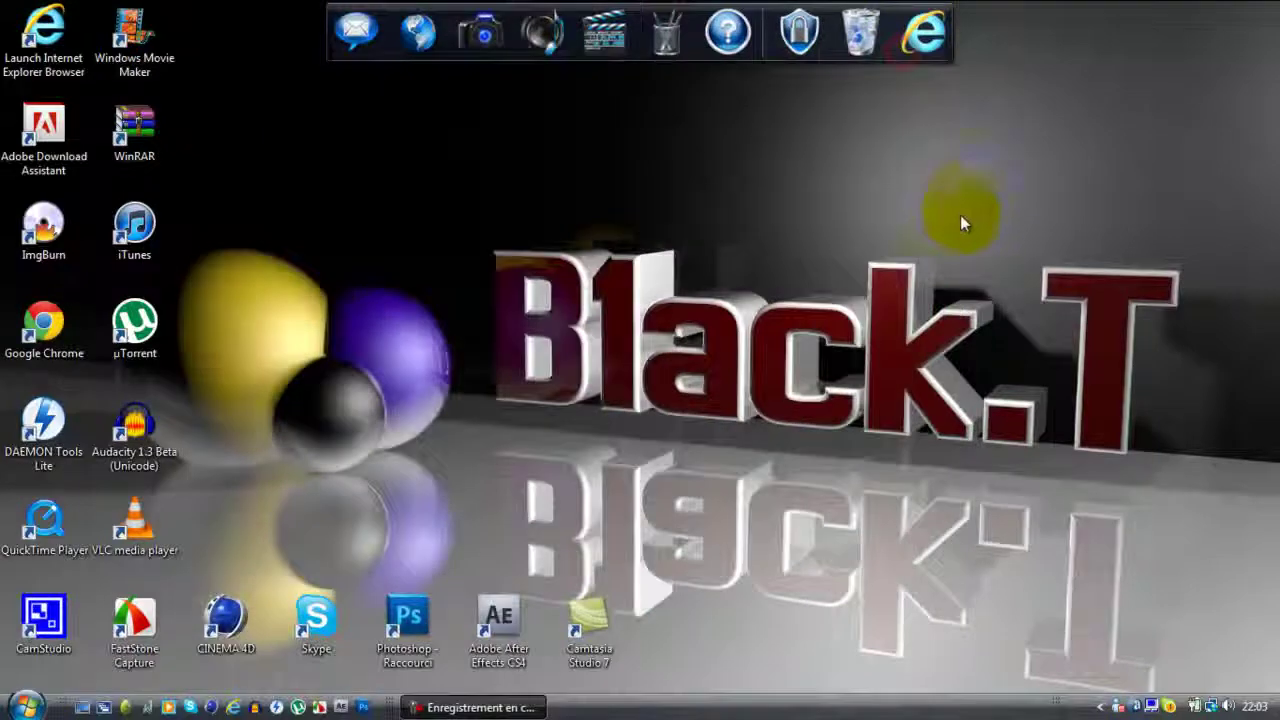
Play the clip "intro test 2" from Documents > jeux > mw3, and close the media player and the folder
{"action": "left_click", "coordinate": [24, 706]}
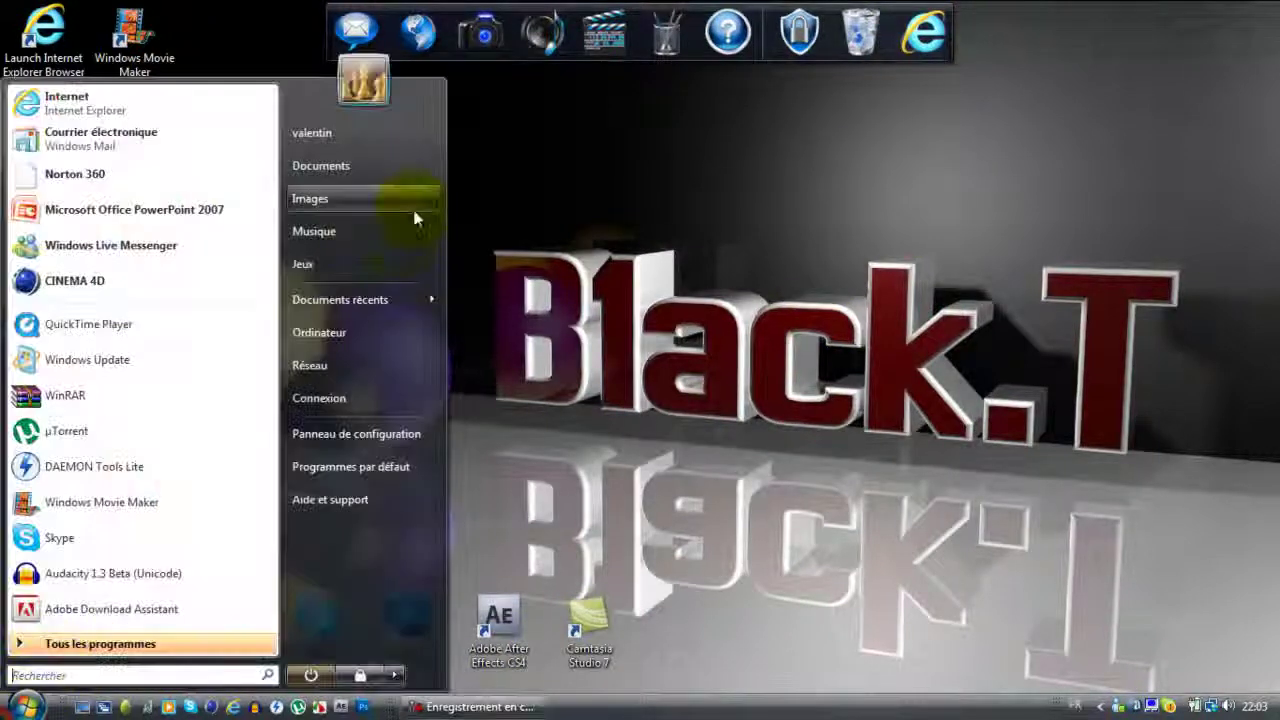
{"action": "left_click", "coordinate": [420, 172]}
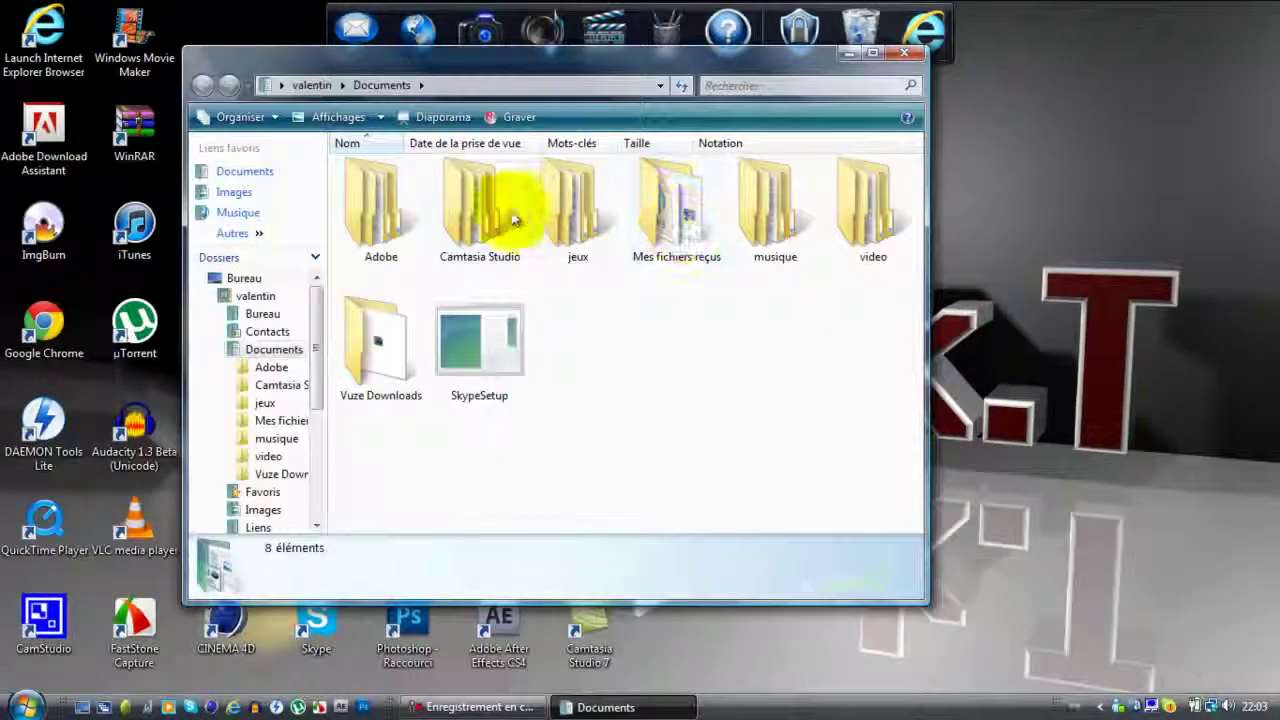
{"action": "double_click", "coordinate": [566, 200]}
{"action": "double_click", "coordinate": [392, 184]}
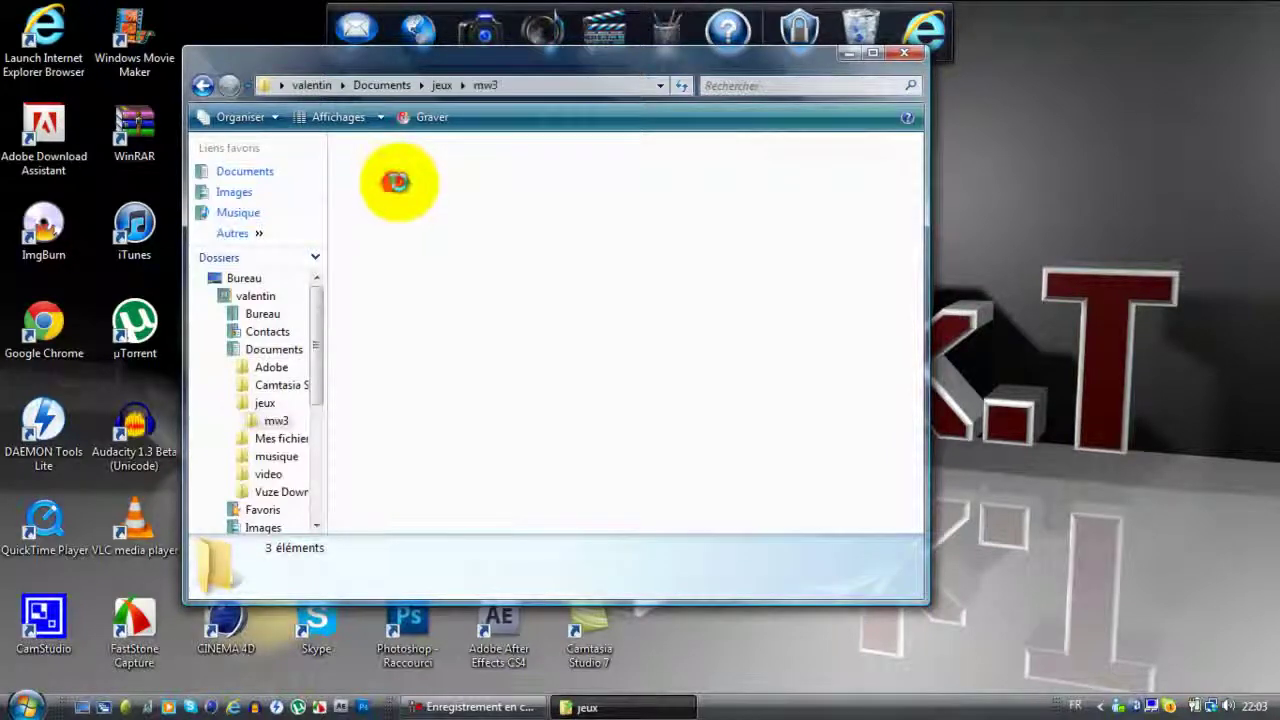
{"action": "double_click", "coordinate": [752, 218]}
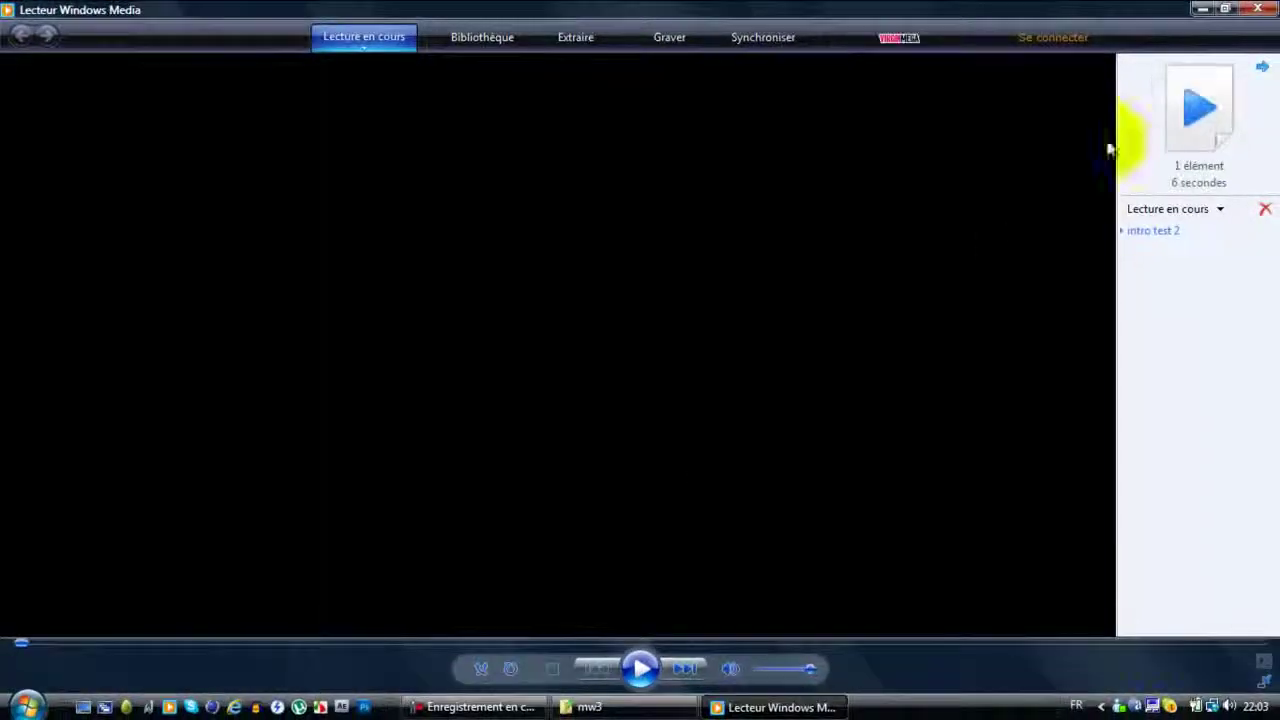
{"action": "left_click", "coordinate": [1258, 9]}
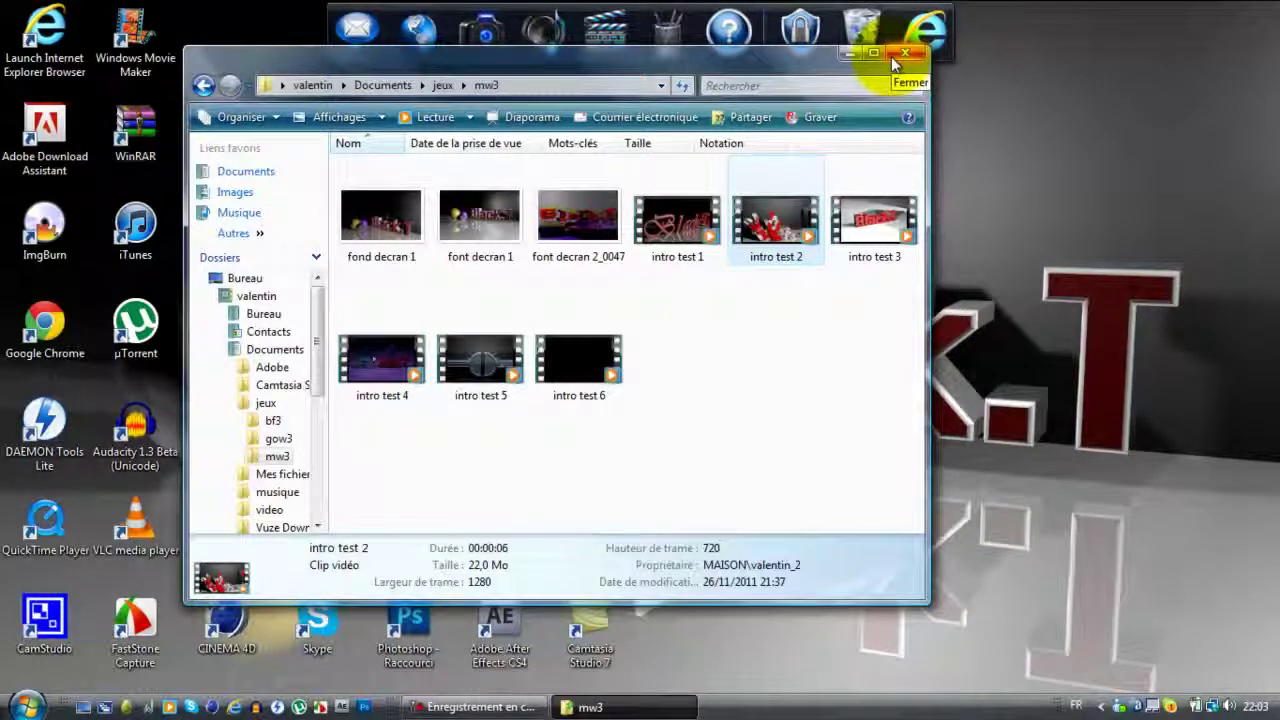
{"action": "left_click", "coordinate": [902, 53]}
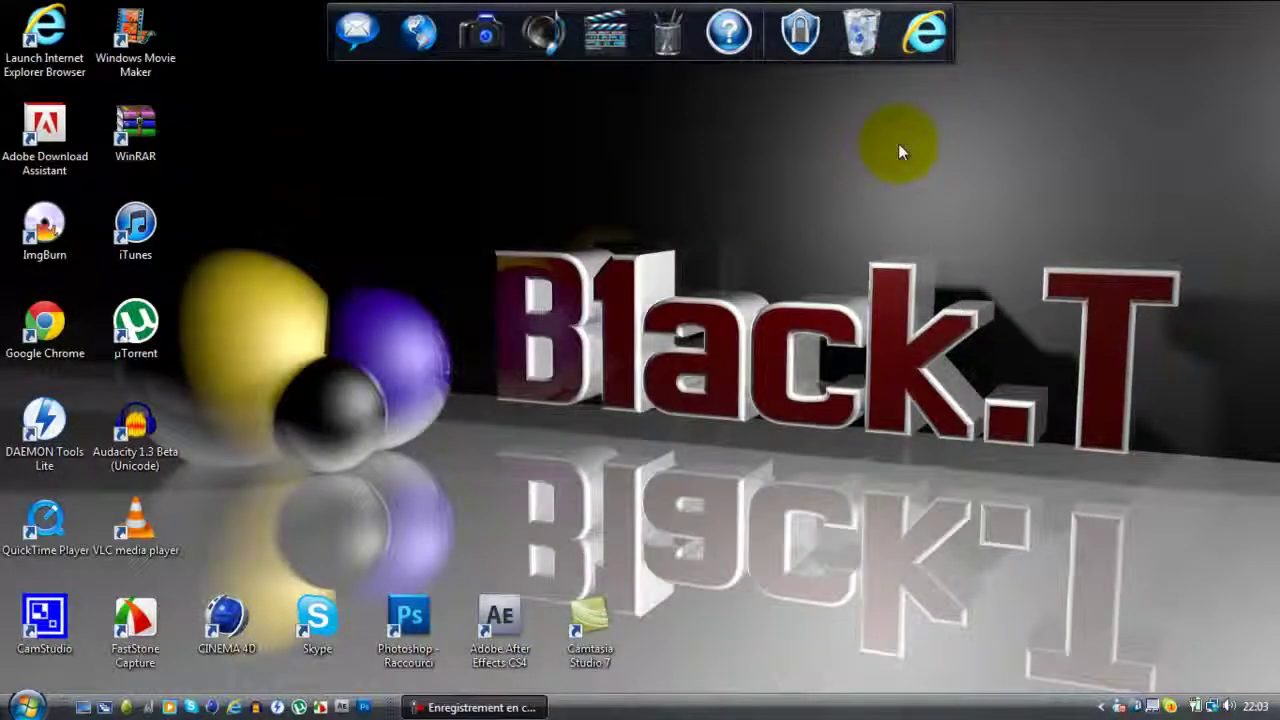